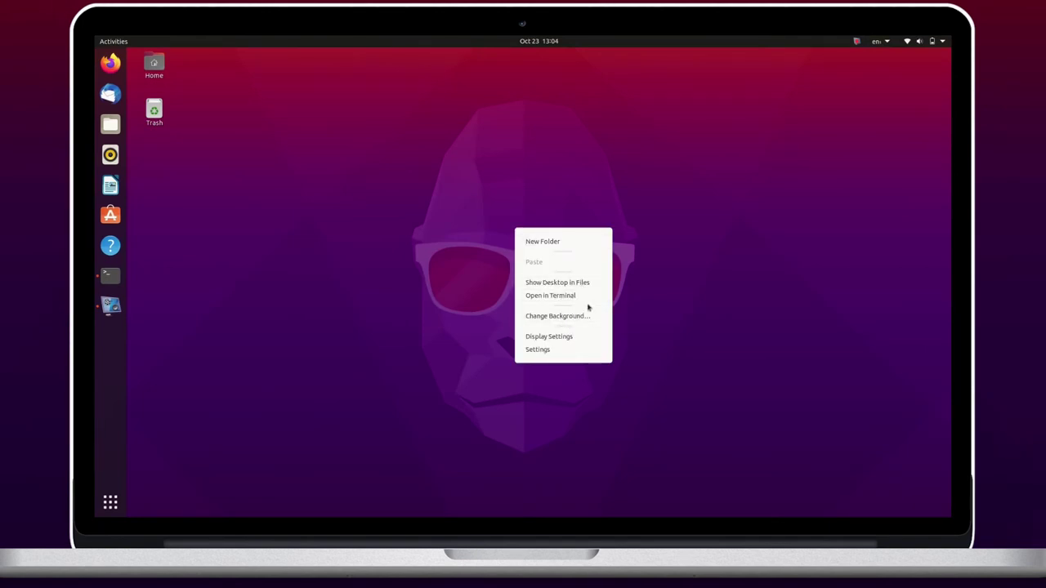
Try the yellow film-roll, coloured-pencils and mountain sunset pictures as the desktop wallpaper, and view the last one on the uncovered desktop
left_click(590, 318)
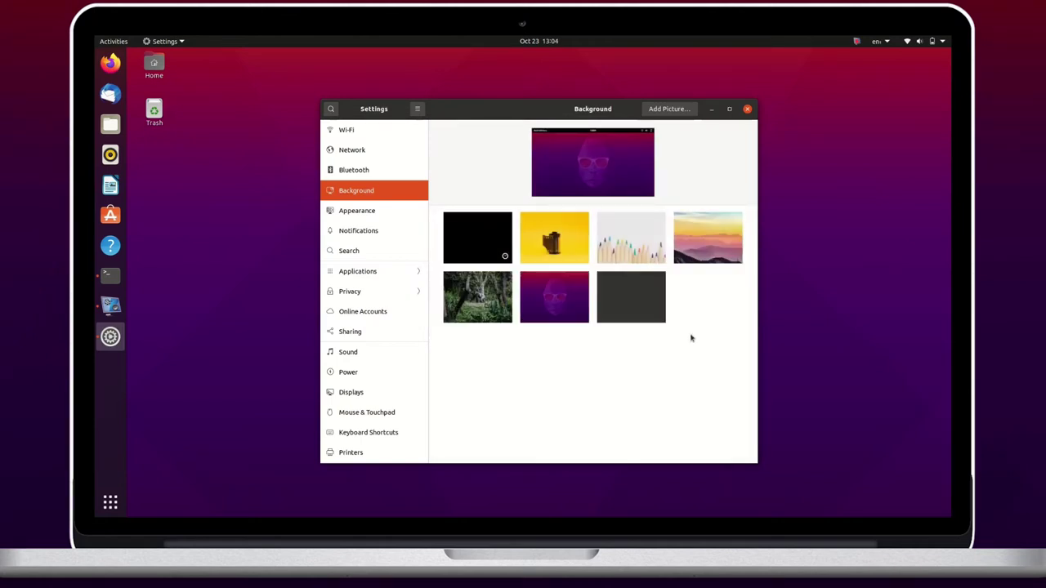
left_click(565, 247)
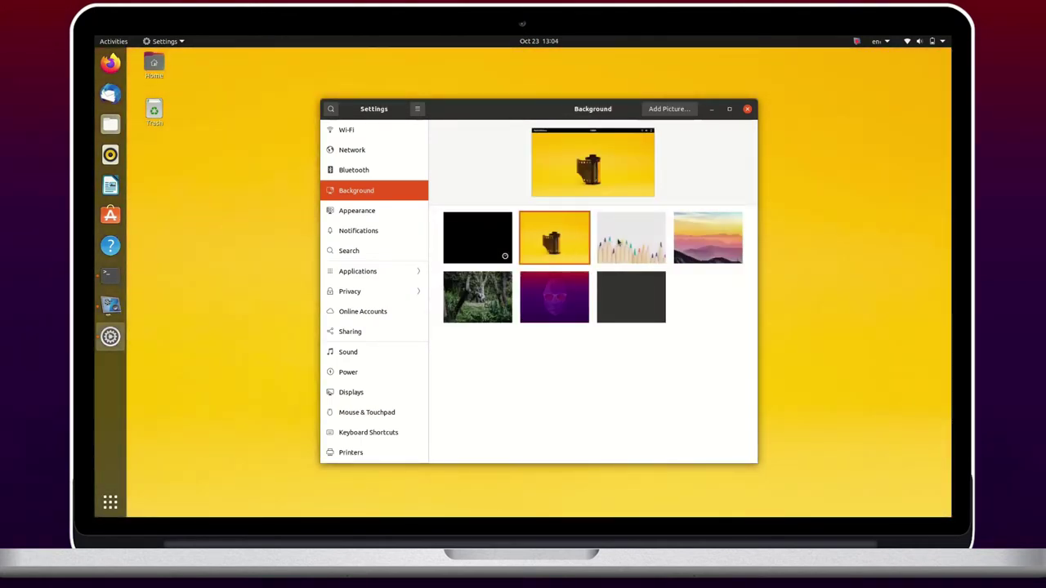
left_click(619, 243)
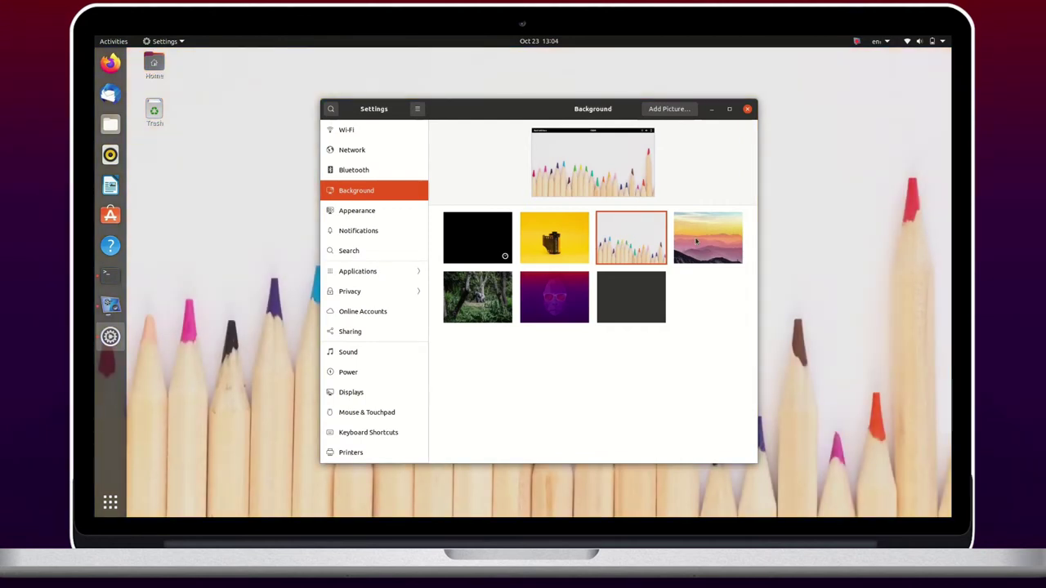
left_click(696, 240)
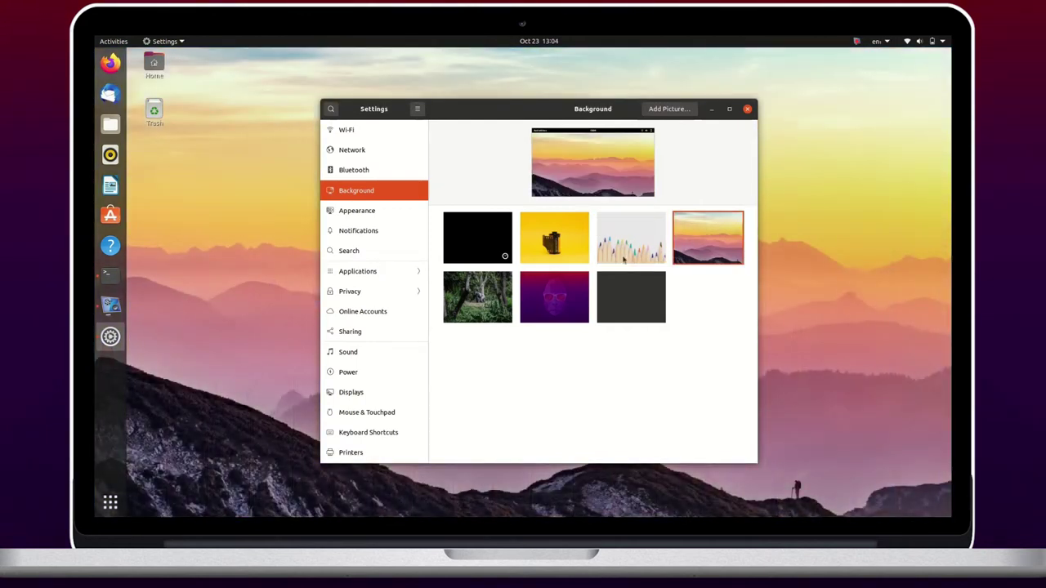
left_click(712, 108)
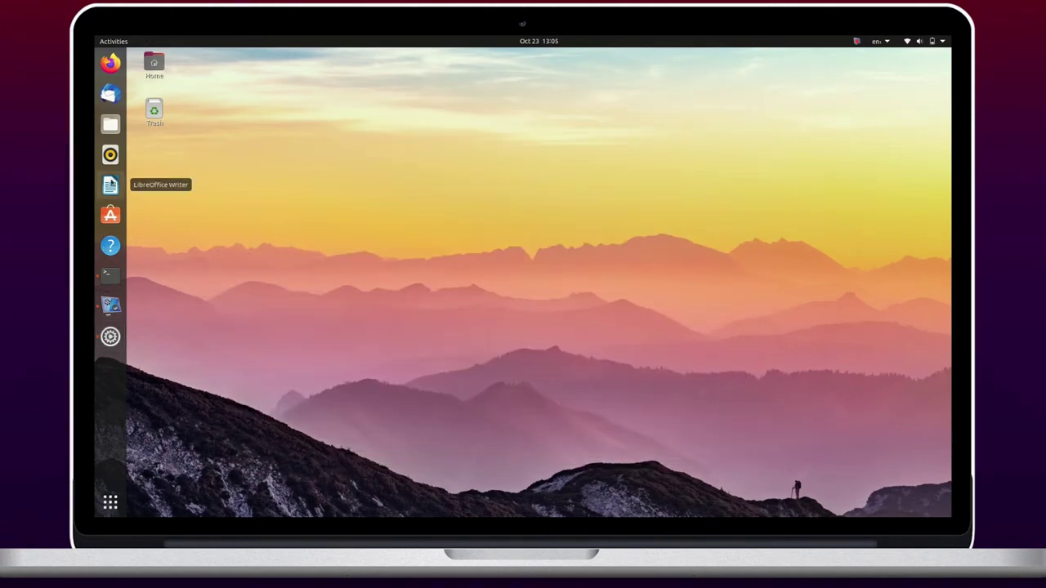
Set the purple gorilla picture as the desktop wallpaper again and close the background settings
left_click(111, 336)
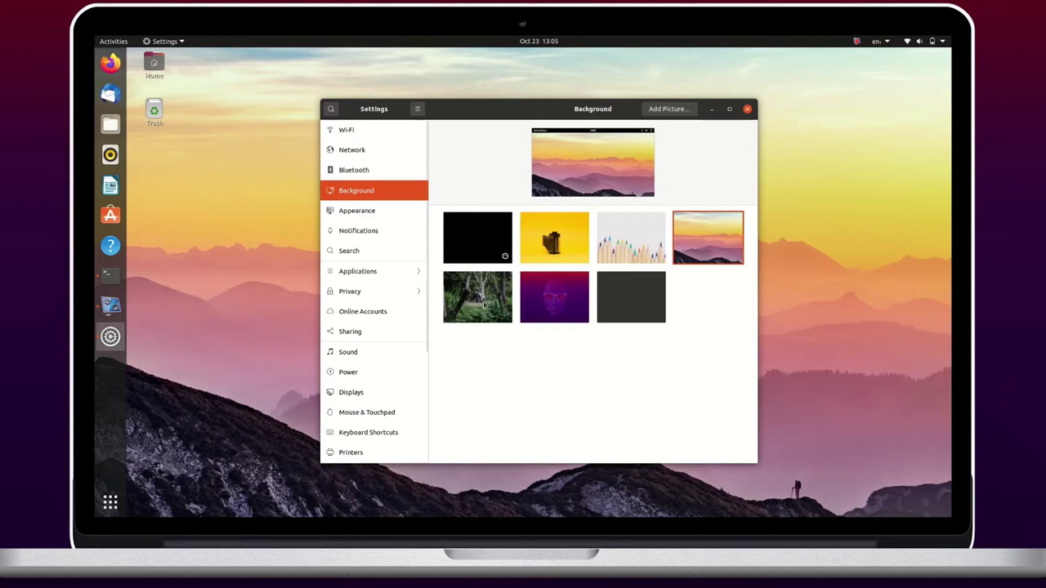
left_click(533, 299)
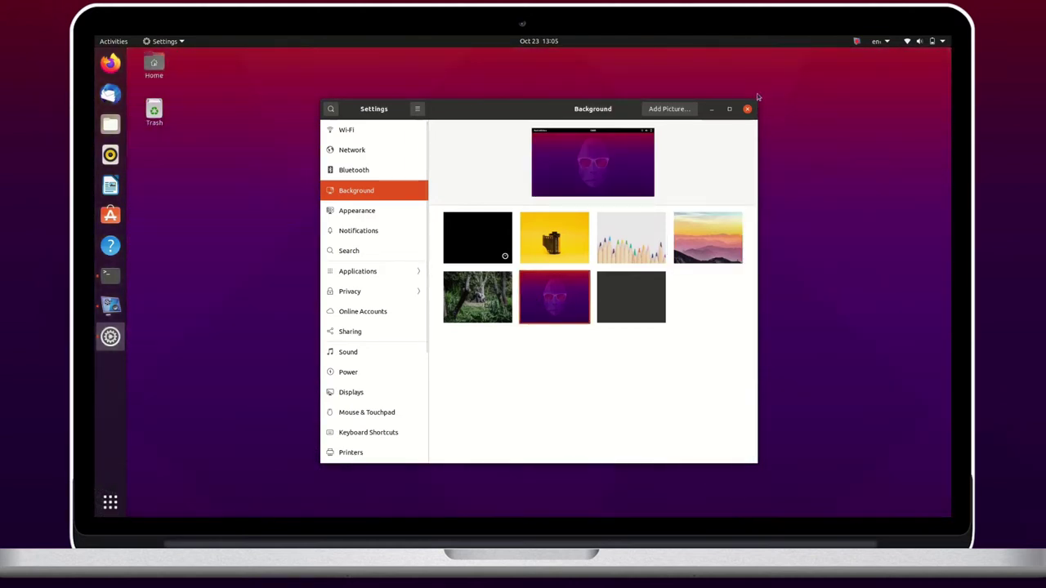
left_click(747, 110)
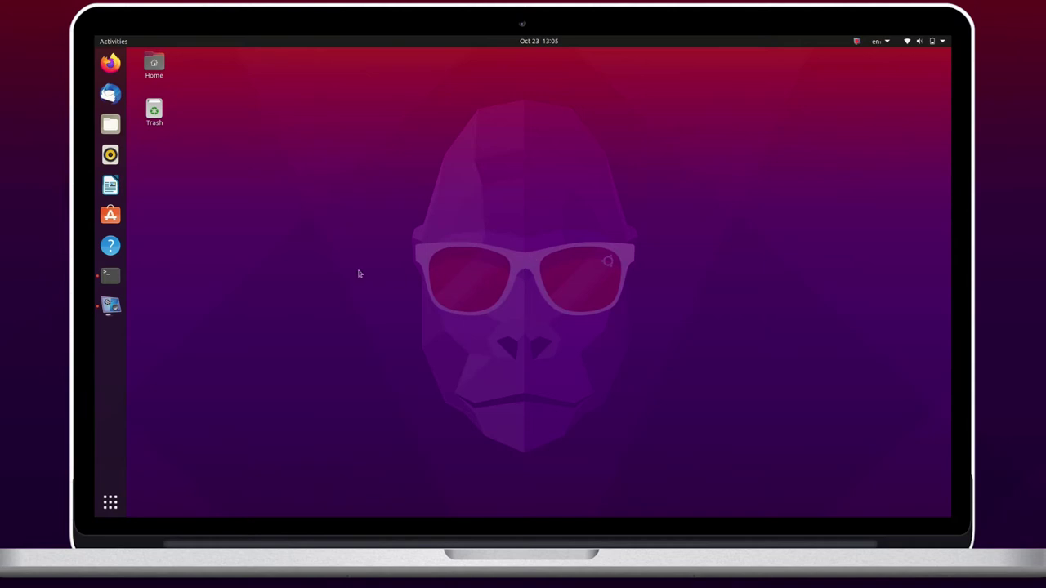
In the application grid, group Calendar and Cheese in a folder and reposition AisleRiot Solitaire, Software & Updates and Settings
left_click(119, 38)
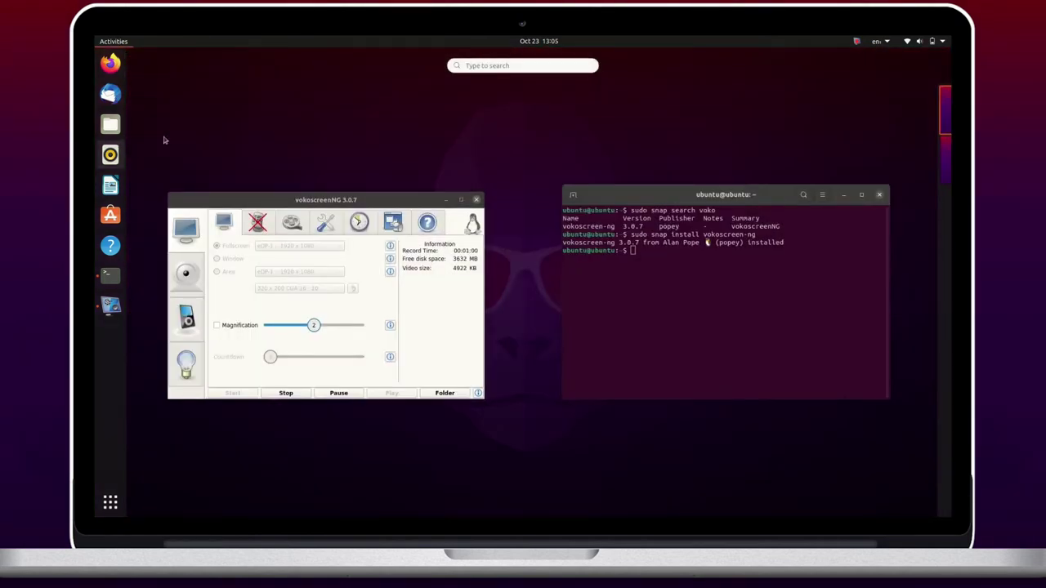
left_click(108, 507)
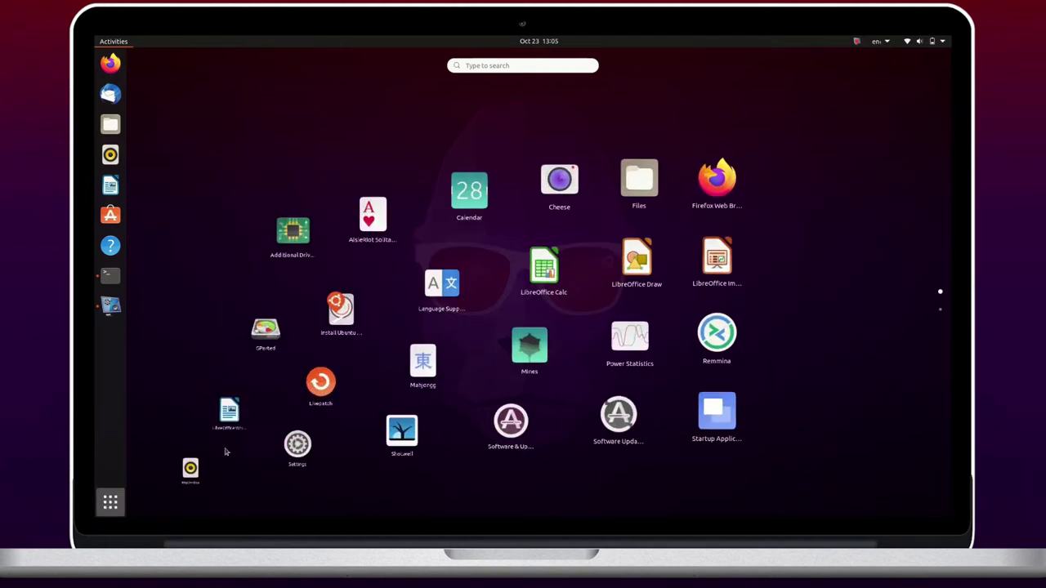
left_click(942, 311)
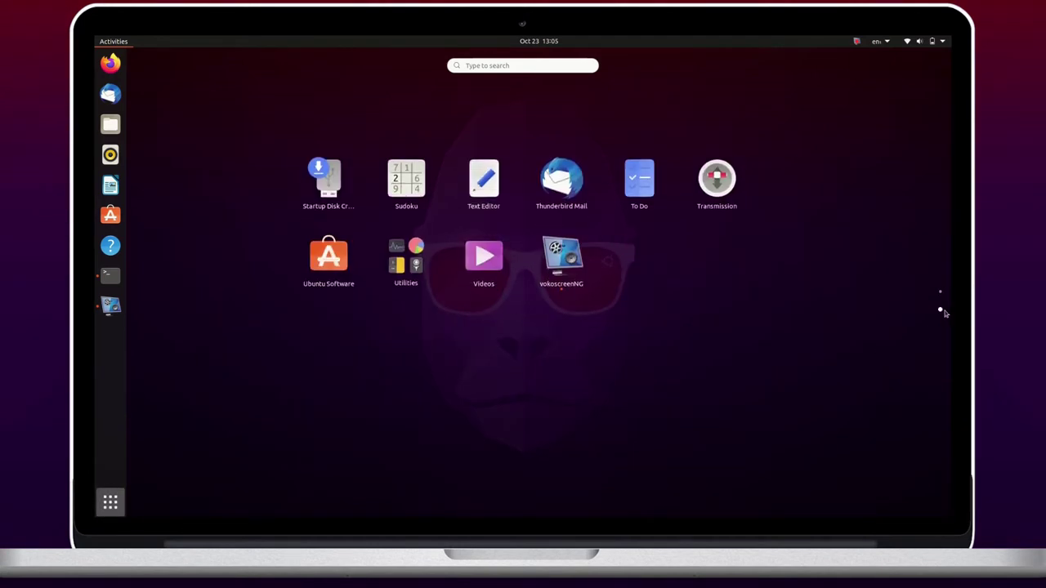
left_click(942, 296)
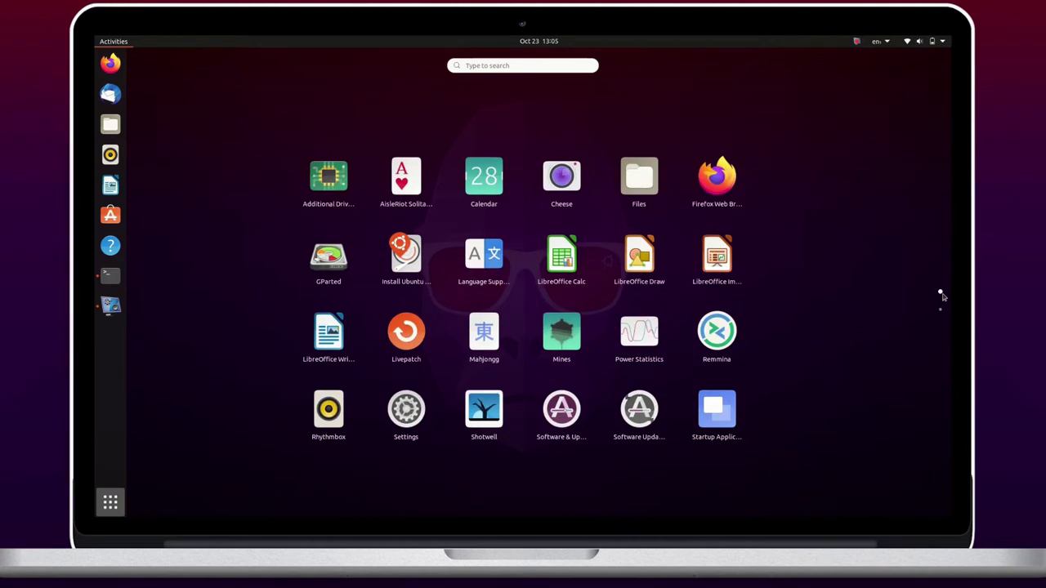
mouse_move(495, 195)
left_mouse_down()
mouse_move(577, 198)
mouse_move(448, 184)
mouse_move(525, 211)
mouse_move(537, 287)
mouse_move(522, 351)
left_mouse_up()
left_click_drag(484, 412, 407, 333)
left_click_drag(408, 407, 561, 255)
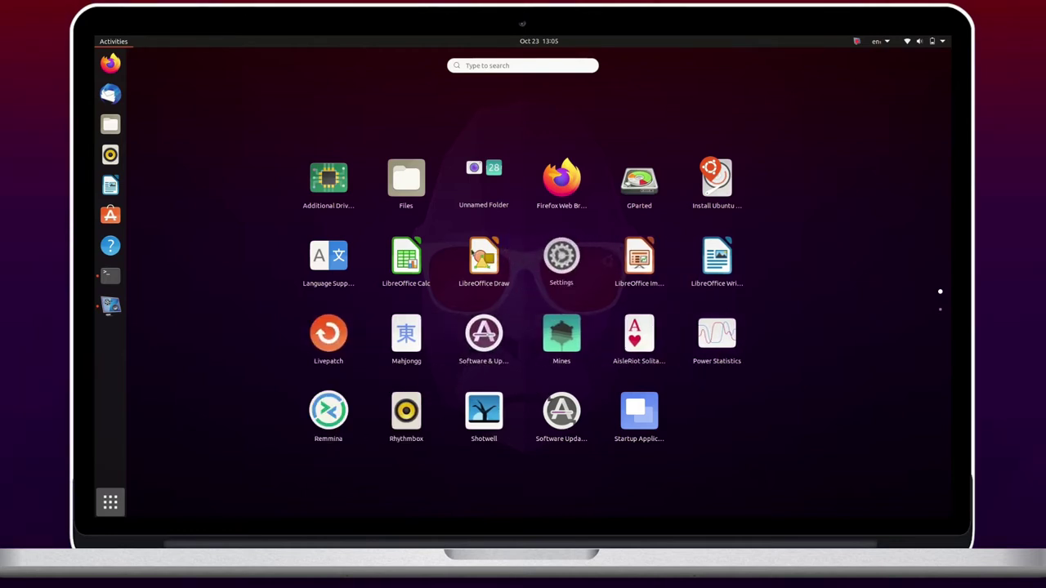
Rename the folder containing Cheese and Calendar as My Custom Collection and close it
left_click(486, 207)
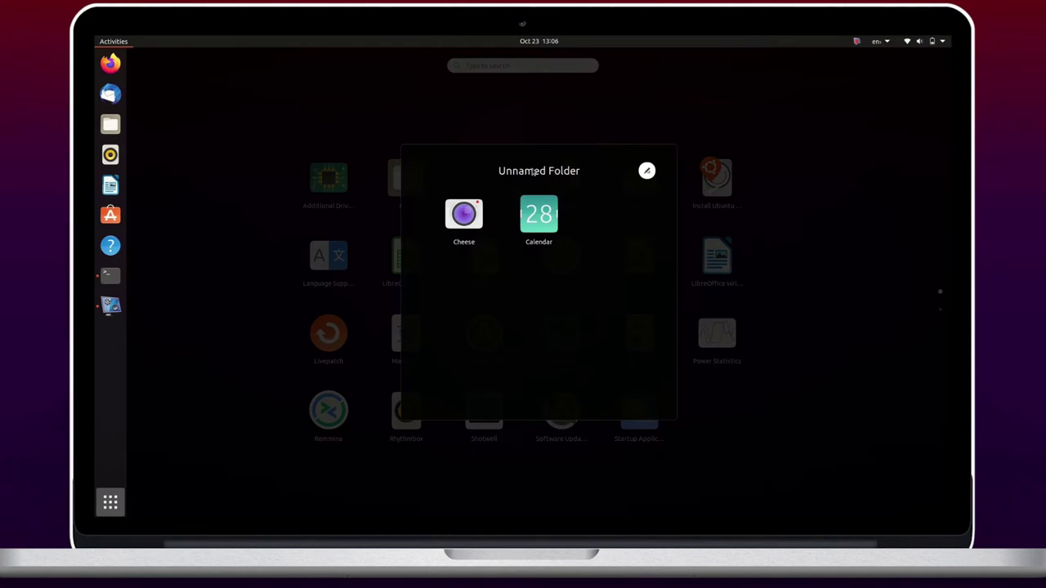
left_click(653, 172)
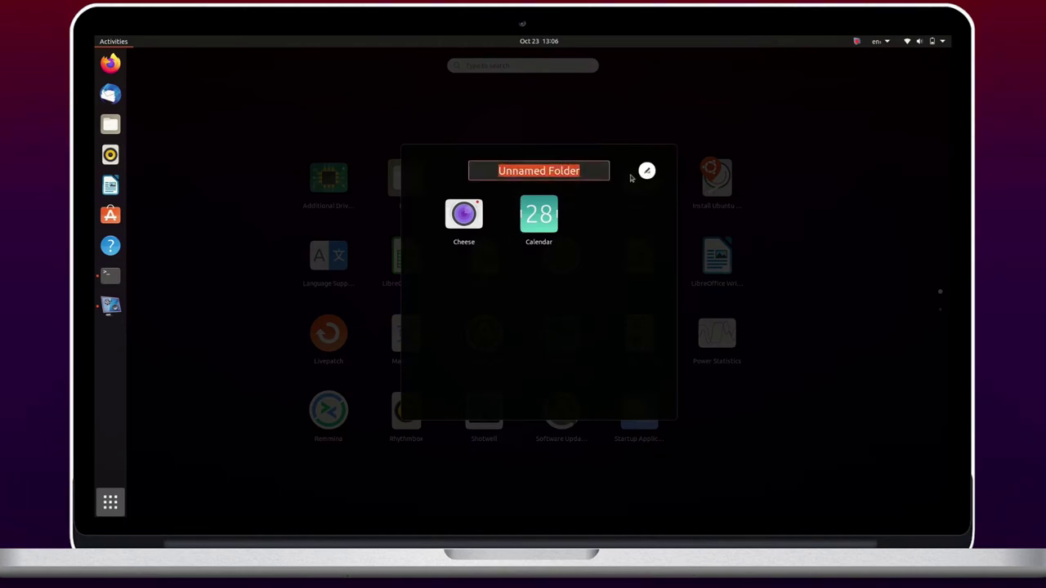
type("My Custom ")
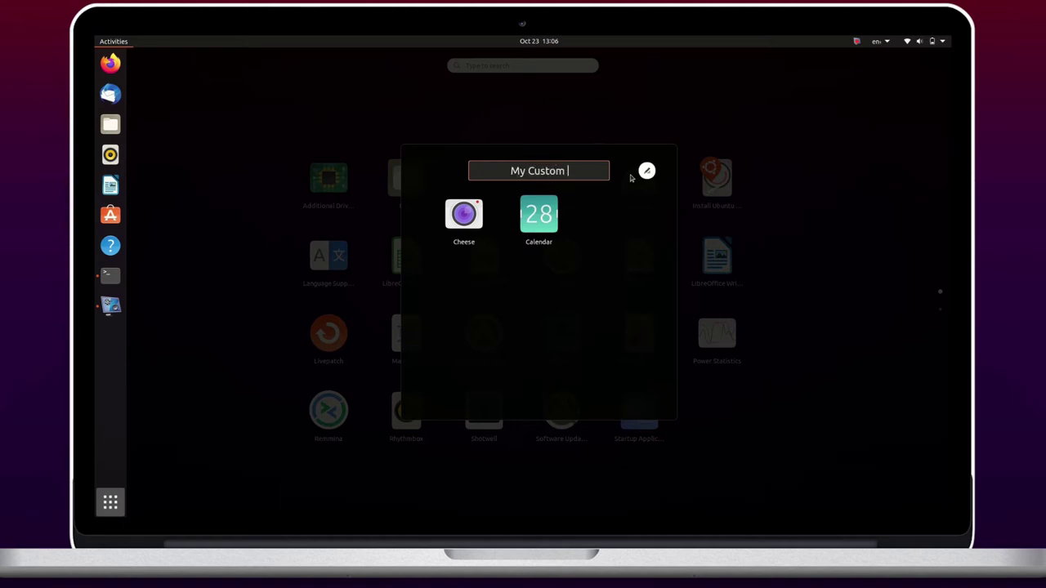
type("Collection")
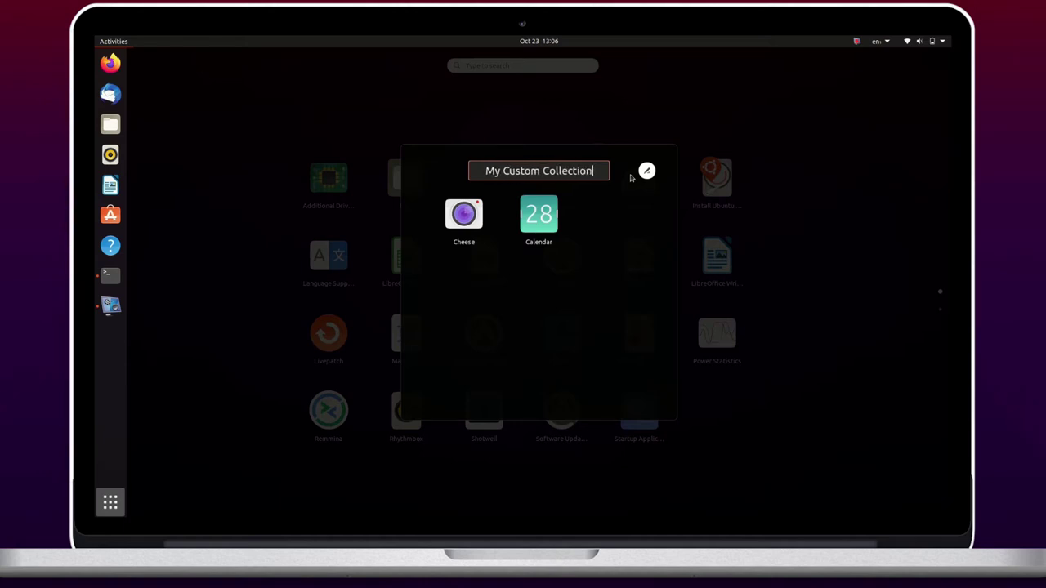
left_click(645, 169)
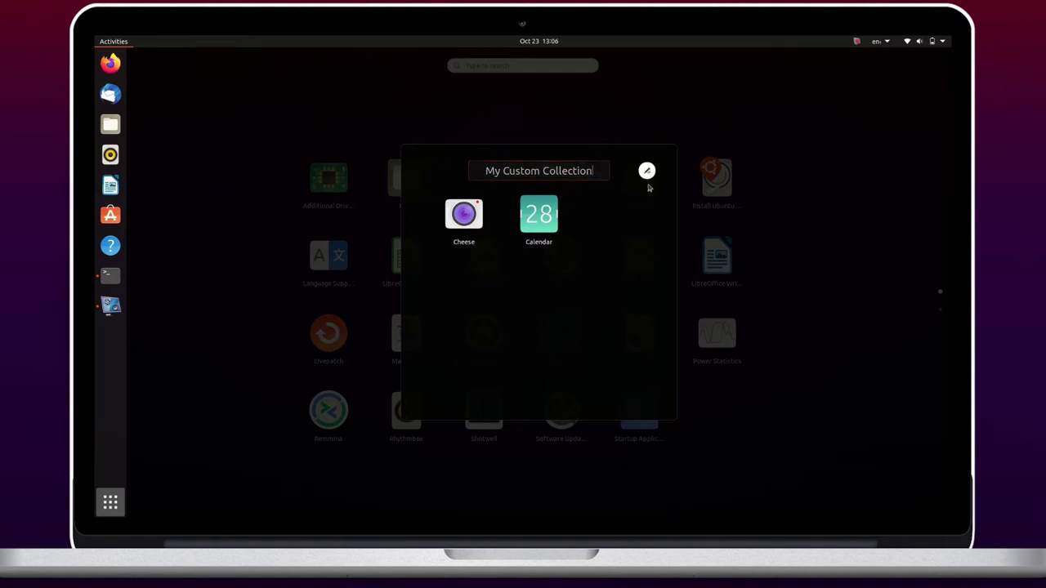
left_click(698, 236)
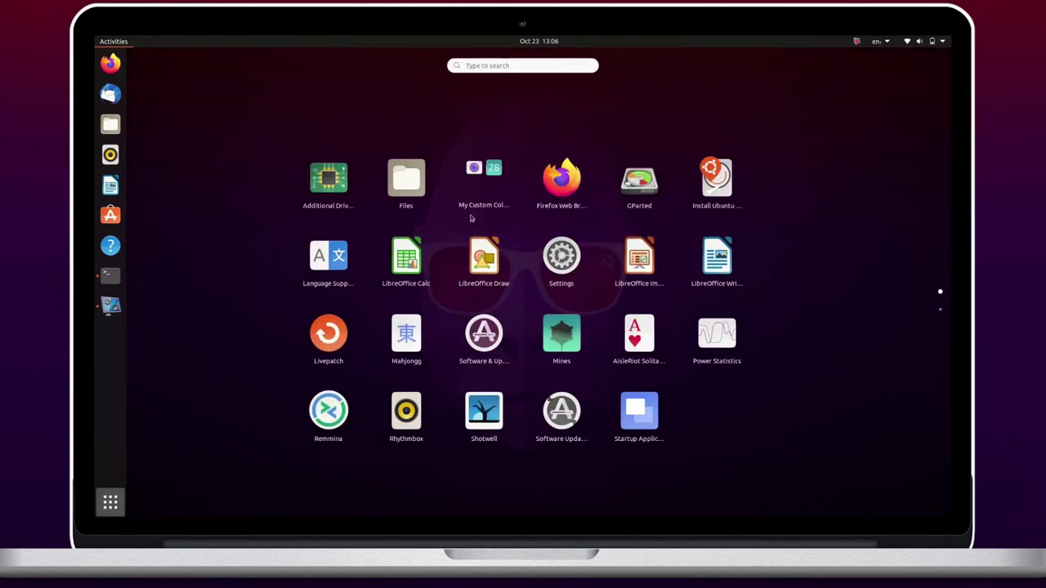
On the application grid's second page, place Videos beside To Do and group Startup Disk Creator with Sudoku in a folder
left_click(940, 310)
left_click_drag(484, 256, 629, 180)
left_click_drag(562, 180, 334, 187)
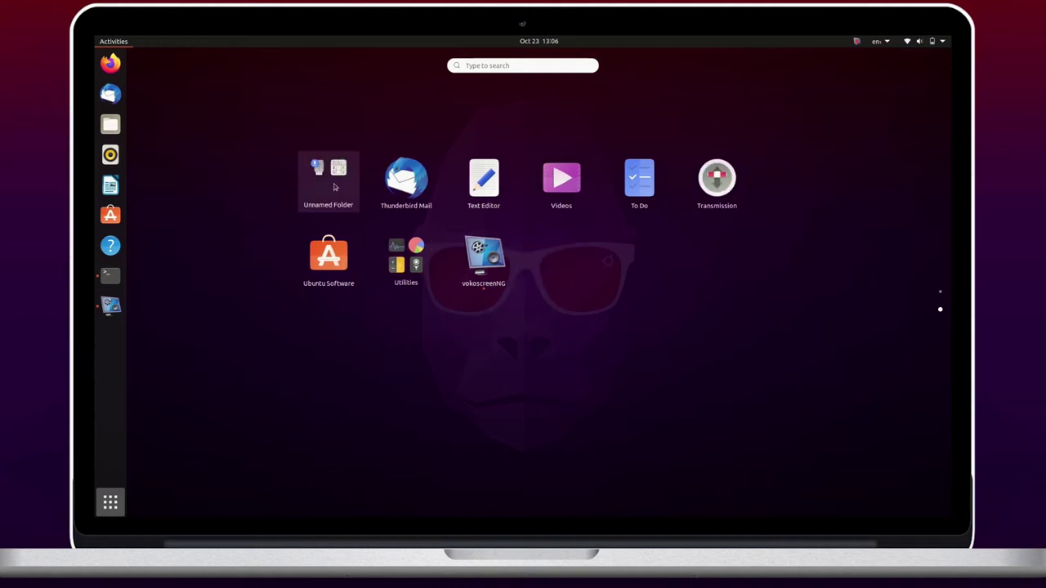
Group LibreOffice Calc and LibreOffice Draw in a folder on the first application page and return to the desktop
scroll(408, 179, "up", 1)
left_click_drag(406, 257, 478, 259)
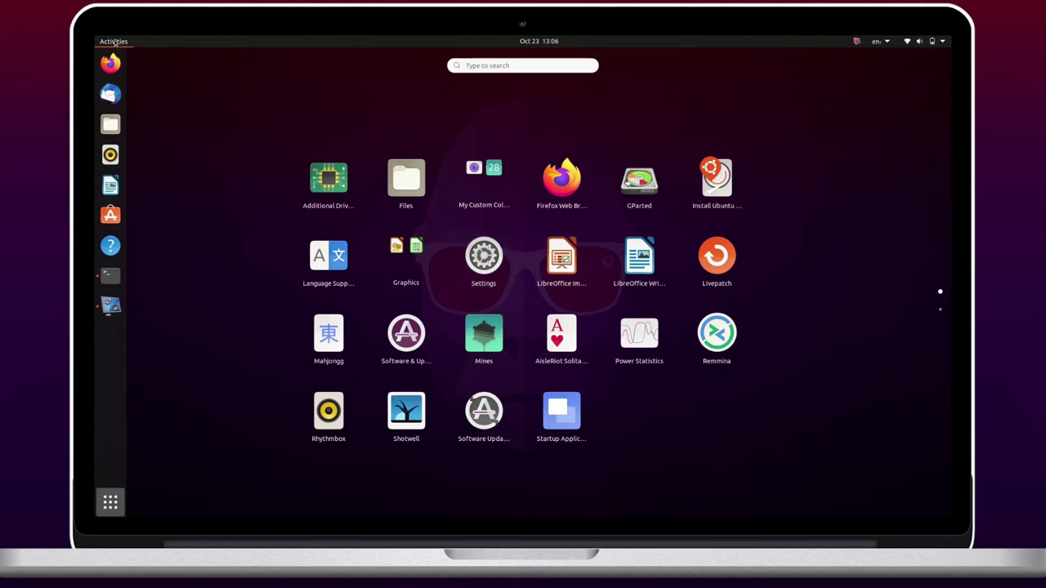
left_click(113, 42)
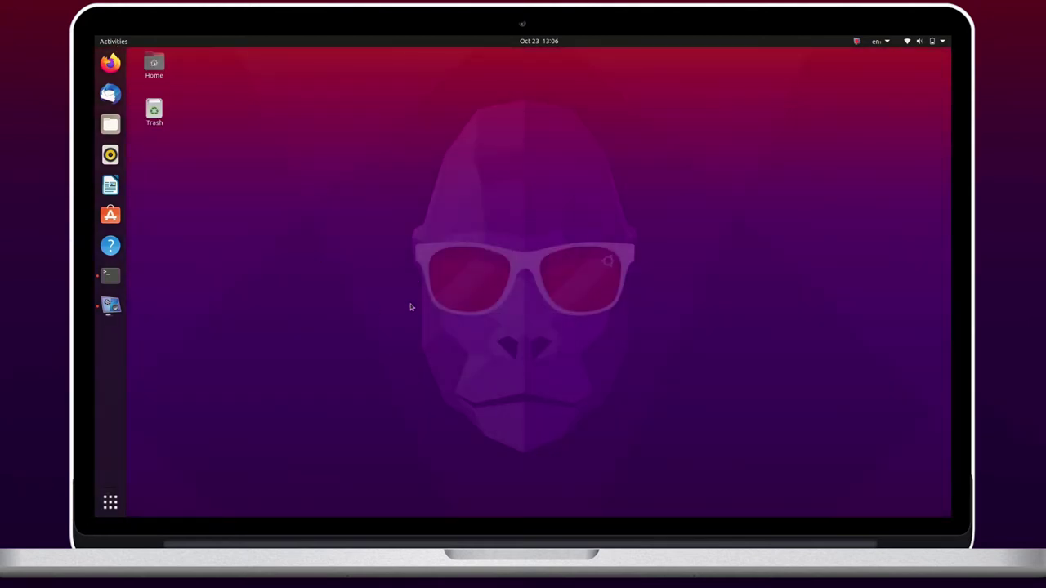
Open the file manager, try it maximized, and enlarge and centre its restored window on the desktop
left_click(110, 124)
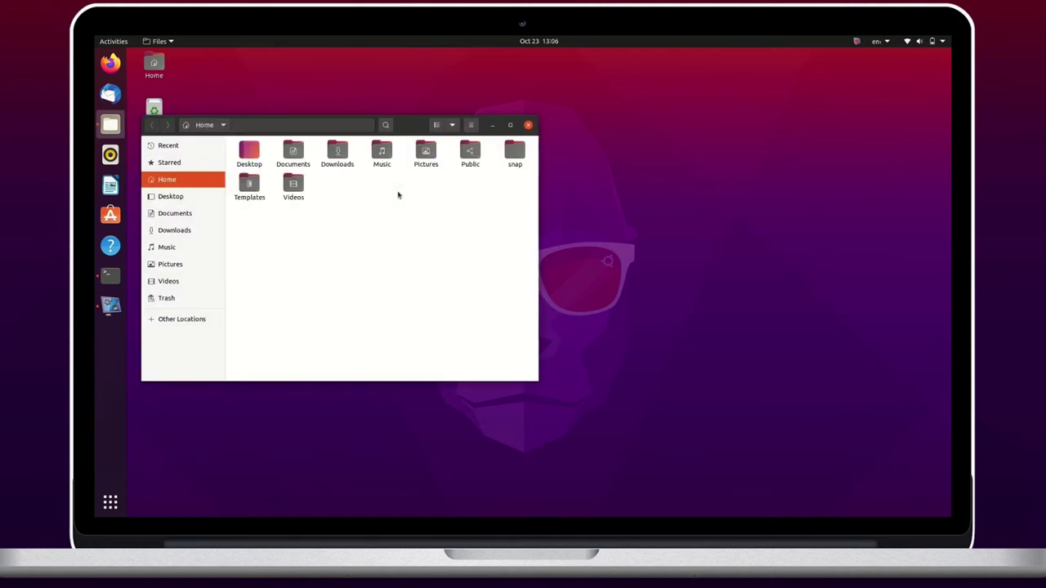
left_click(509, 125)
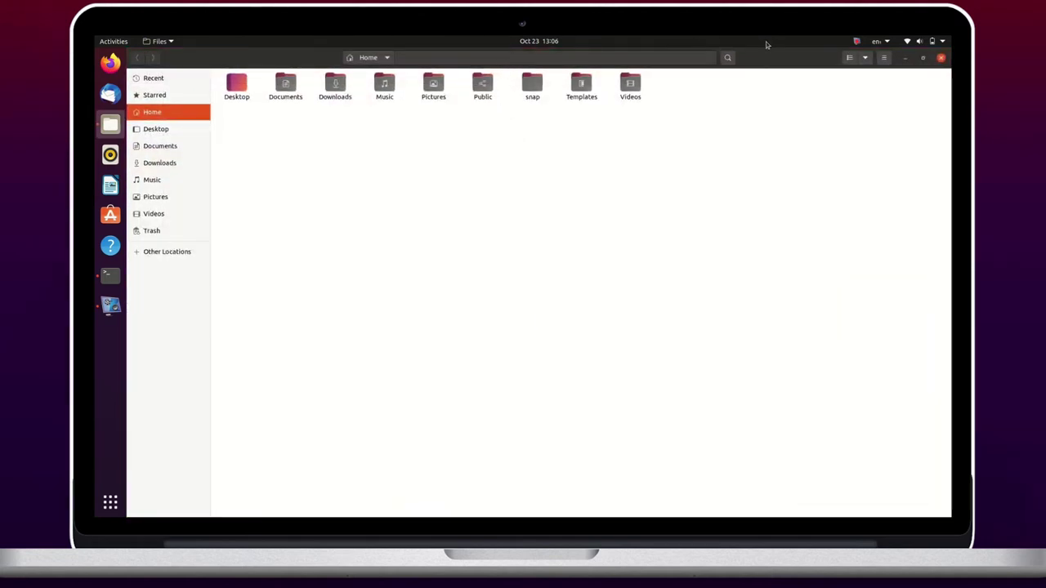
double_click(760, 57)
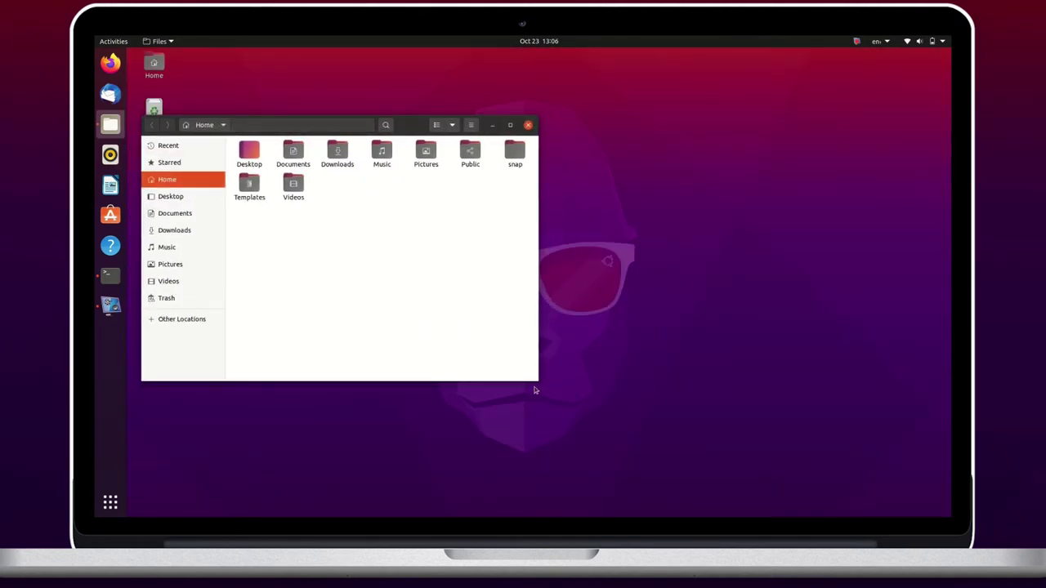
left_click_drag(532, 379, 794, 498)
left_click_drag(227, 133, 293, 107)
Try larger and smaller folder icons in the Home folder, ending with the icons one size larger
key("ctrl+plus")
key("ctrl+minus")
key("ctrl+plus")
key("ctrl+minus")
key("ctrl+plus")
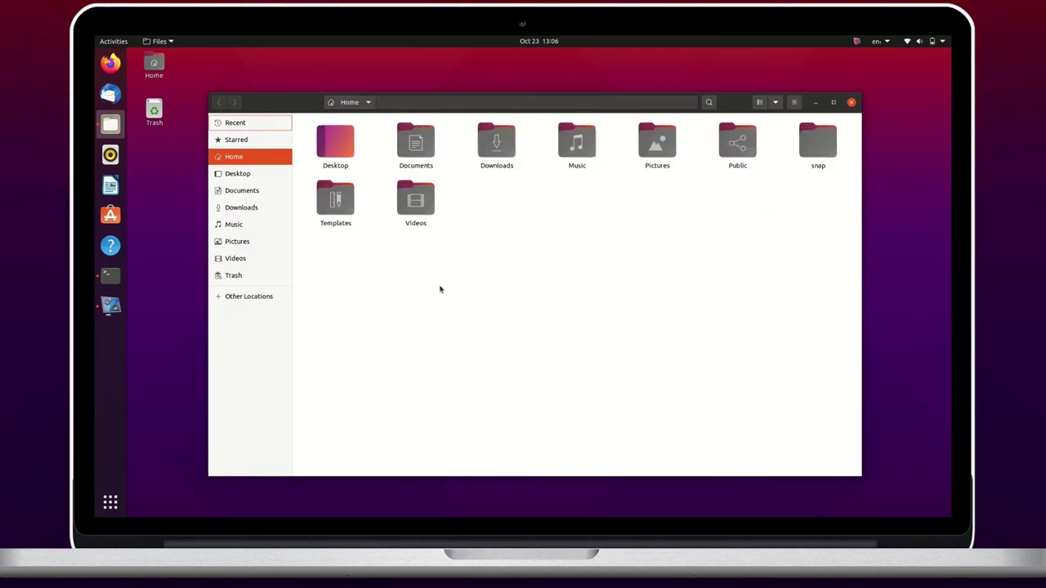
Examine the file manager's application options and its About information, closing each again
left_click(154, 42)
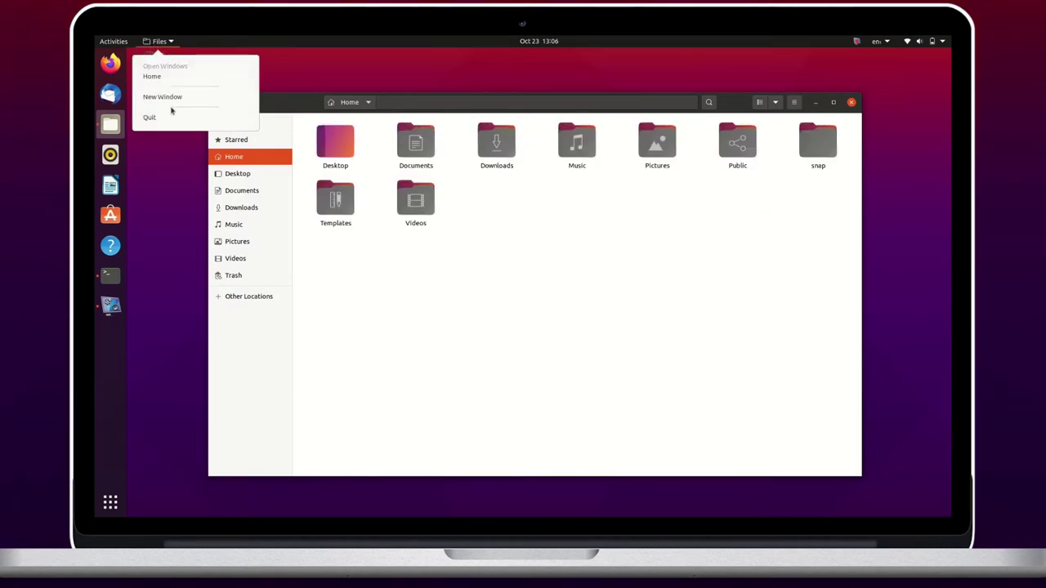
left_click(529, 284)
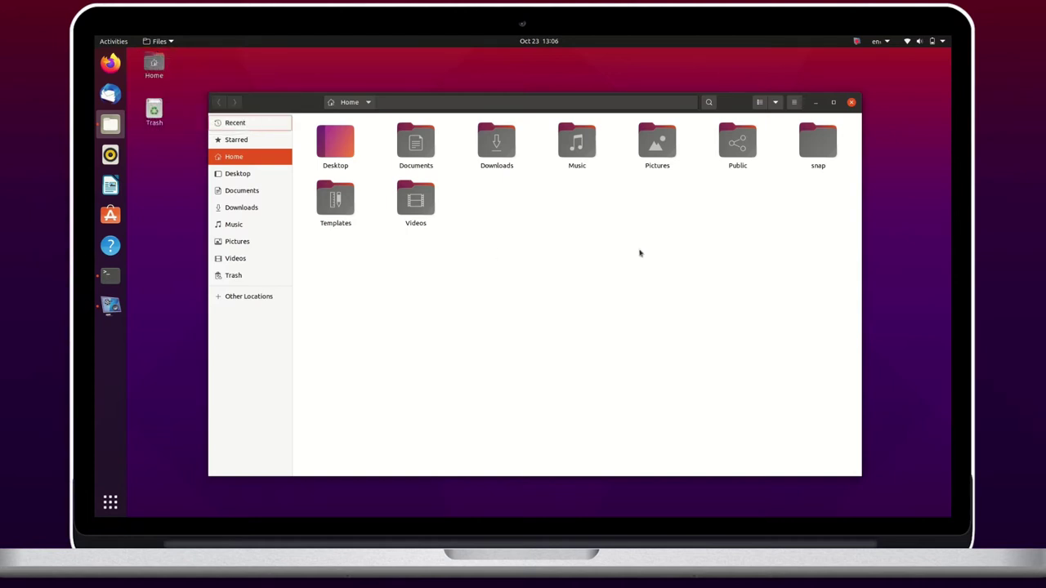
left_click(791, 104)
left_click(772, 263)
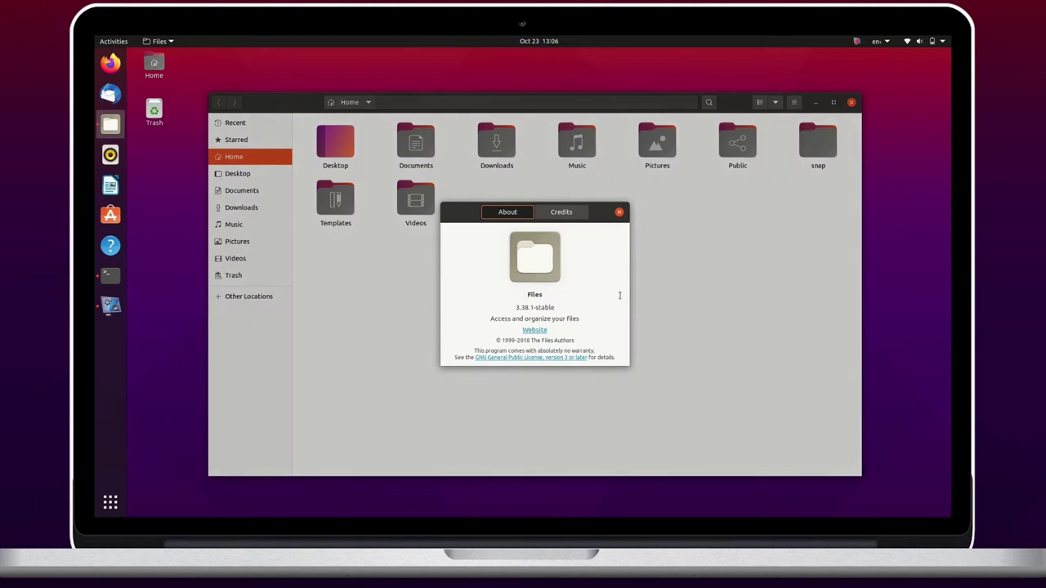
left_click(620, 212)
Reduce the folder icons by one size, try the Files window tiled to half the screen, and close it
key("ctrl+minus")
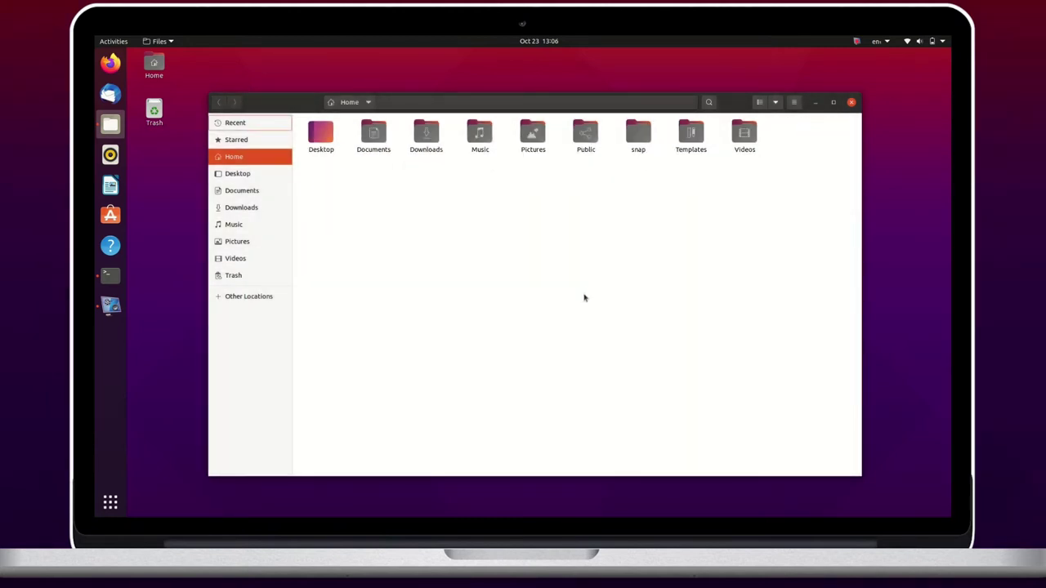
left_click_drag(309, 104, 950, 58)
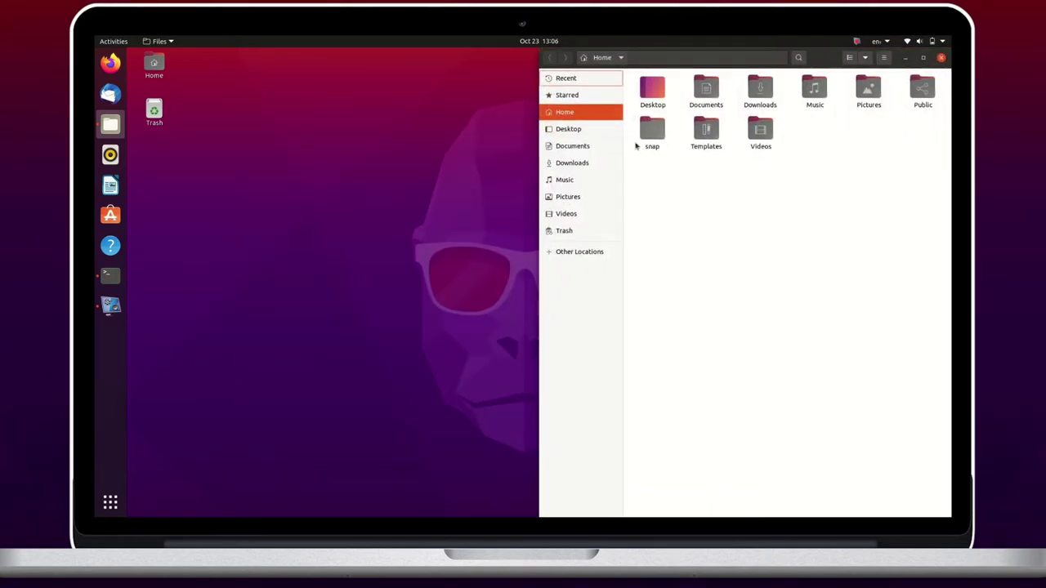
left_click_drag(825, 64, 593, 101)
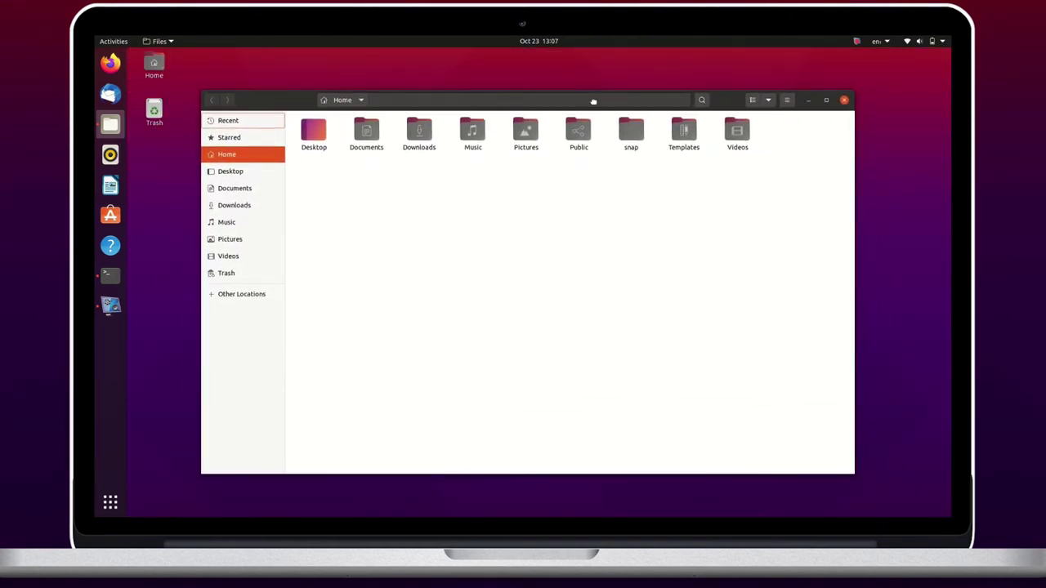
left_click(845, 100)
Search the system for terminal, launch it, and enlarge and centre its window on the desktop
key("super")
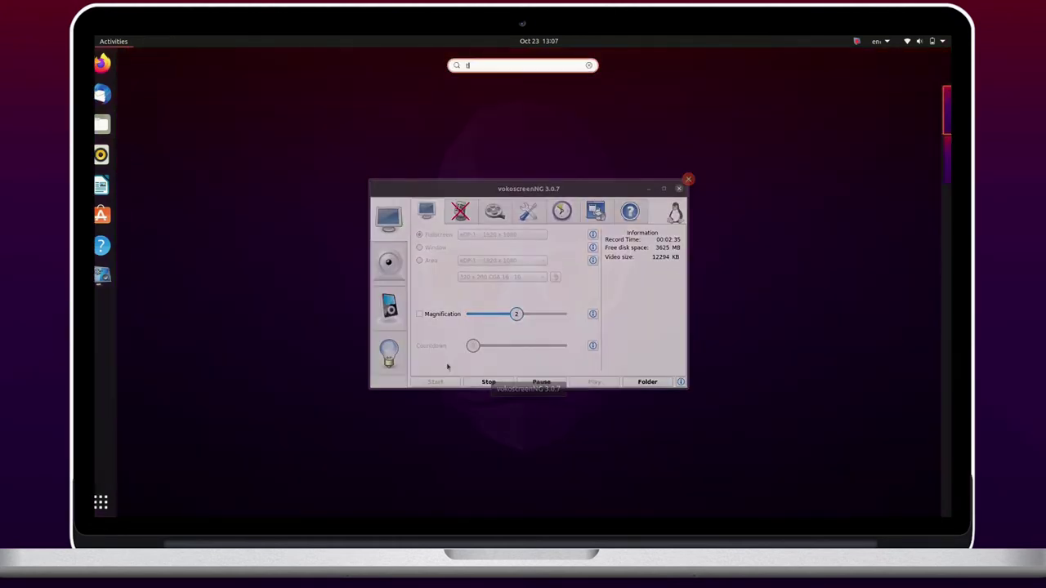
type("terminal")
key("Return")
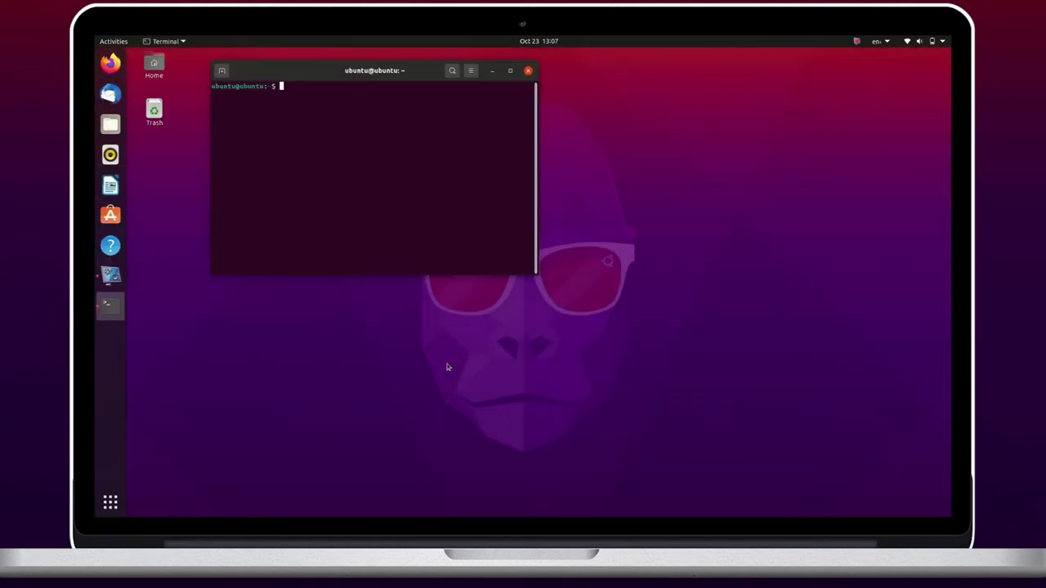
left_click_drag(534, 273, 799, 413)
left_click_drag(528, 73, 563, 109)
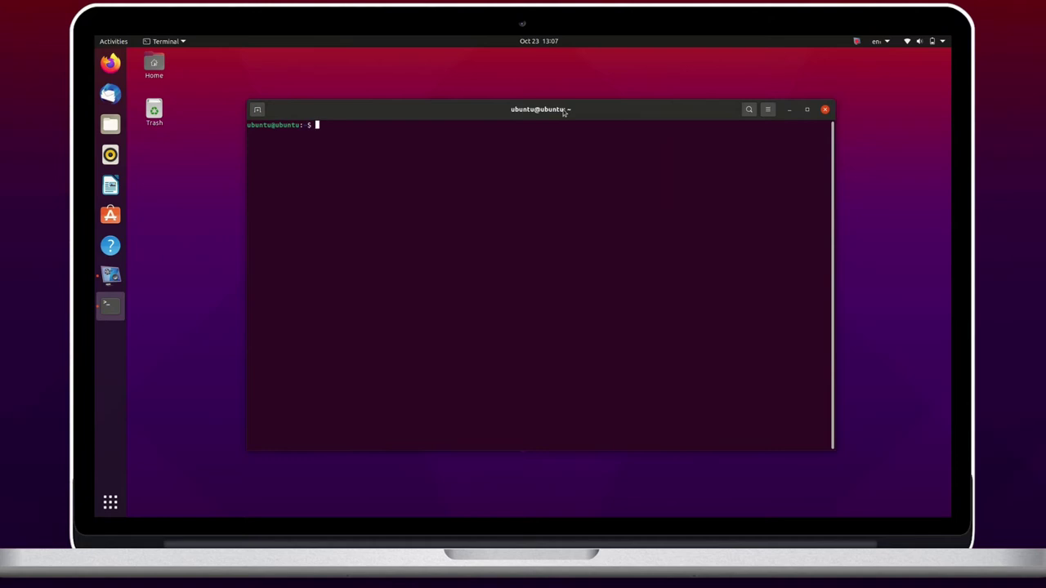
Install neofetch with sudo apt install neofetch, answering y to continue with the additional packages
type("sudo apt install neofet")
type("ch")
key("Return")
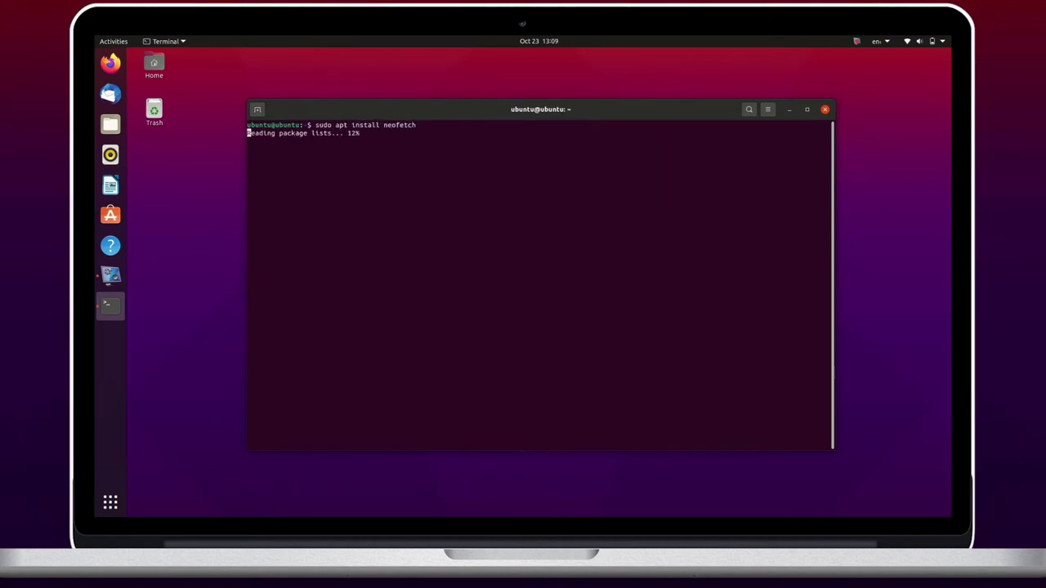
type("you want to continue? [Y/n")
key("Return")
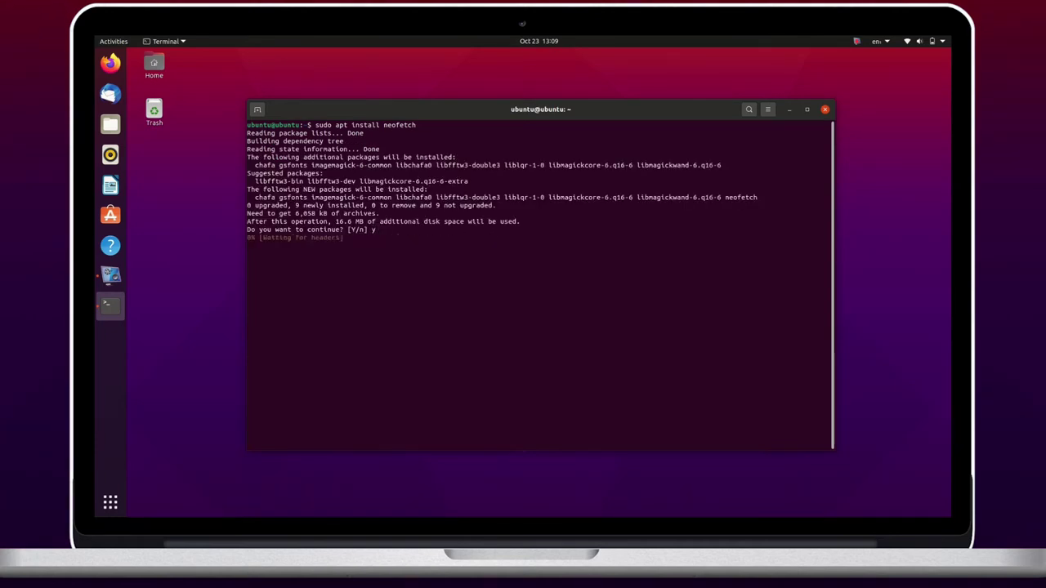
Run neofetch in a cleared terminal and tile the terminal window to the right half of the screen
type("clea")
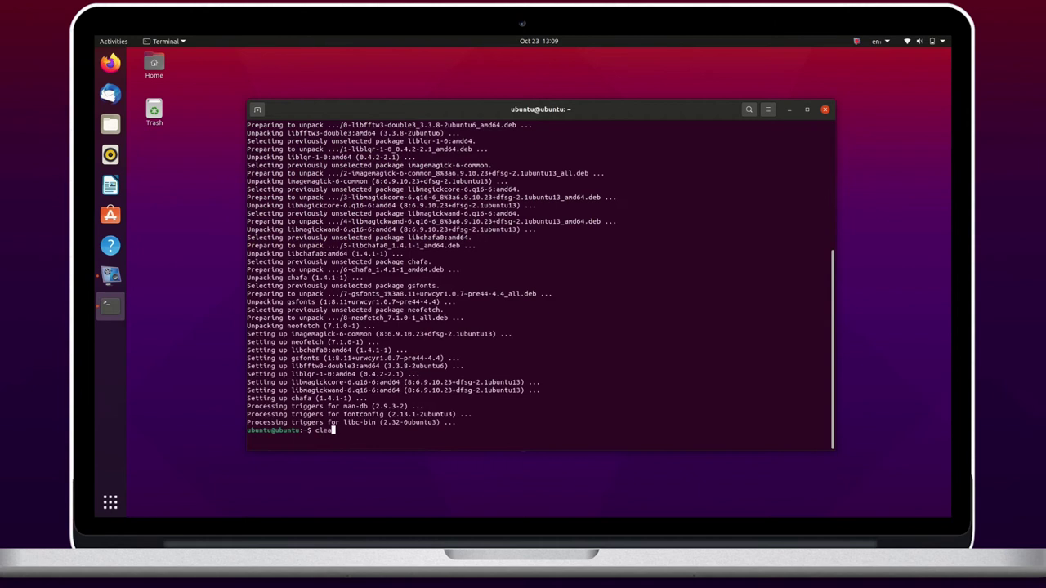
type("r")
key("Return")
type("neofetch")
key("Return")
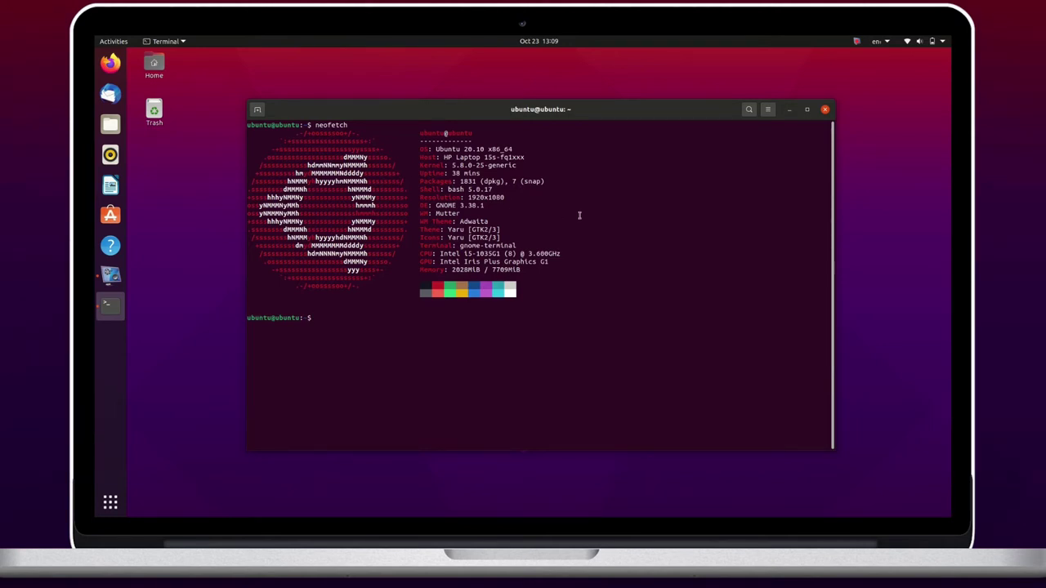
key("super+Right")
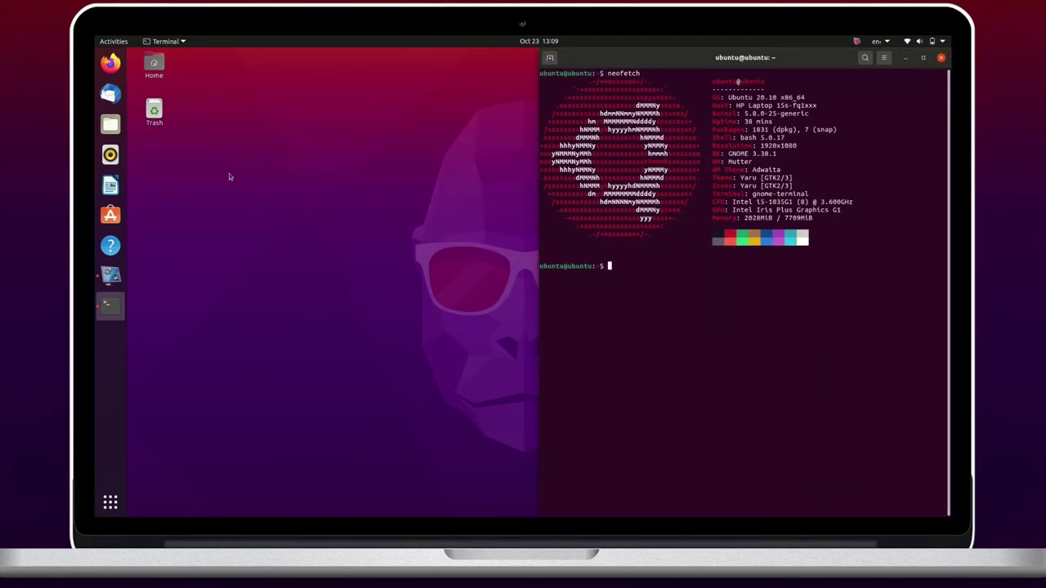
Launch Firefox, minimize the terminal, and move the browser window to the middle of the desktop
left_click(111, 62)
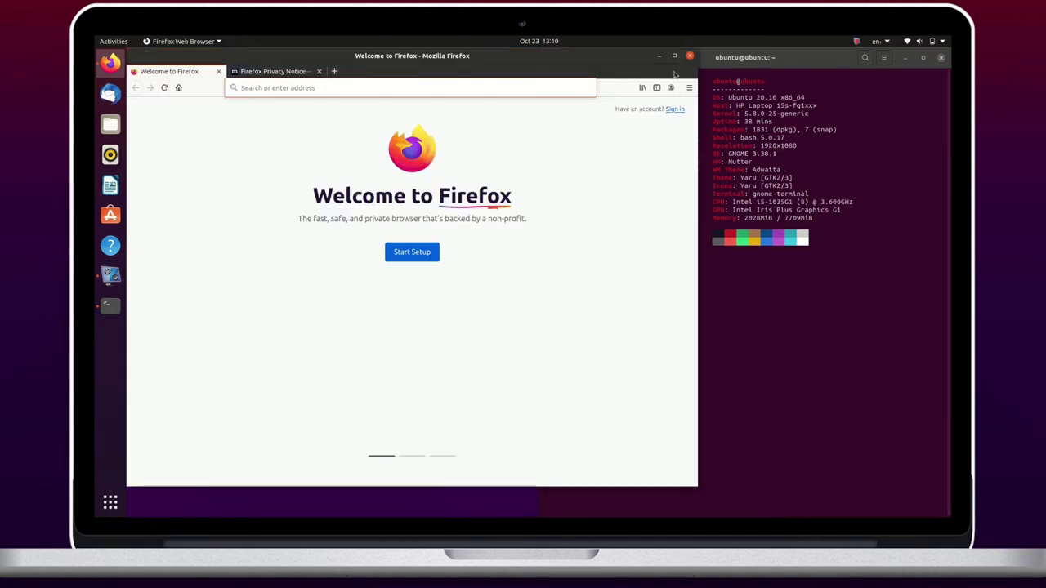
left_click(909, 58)
left_click(908, 58)
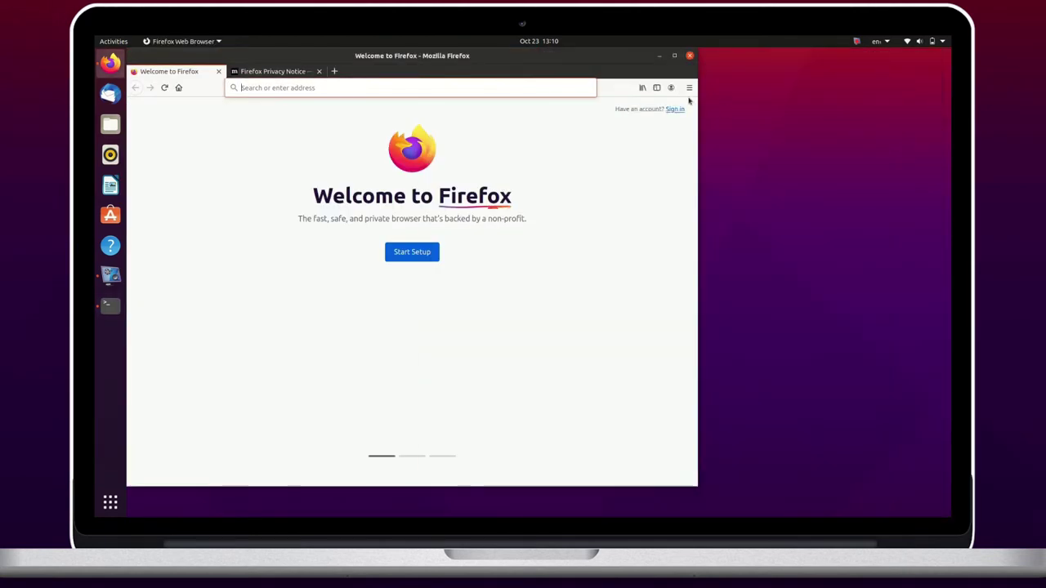
left_click_drag(619, 74, 740, 92)
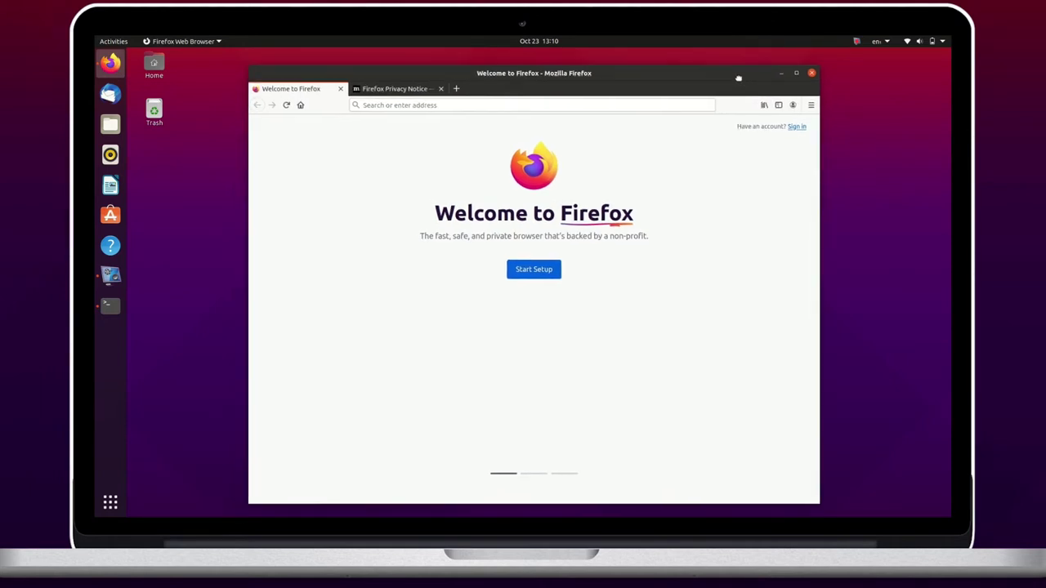
Go to opensourcefeed.org in Firefox, then open and skim the Ubuntu 20.10 Groovy Gorilla release story
type("openso")
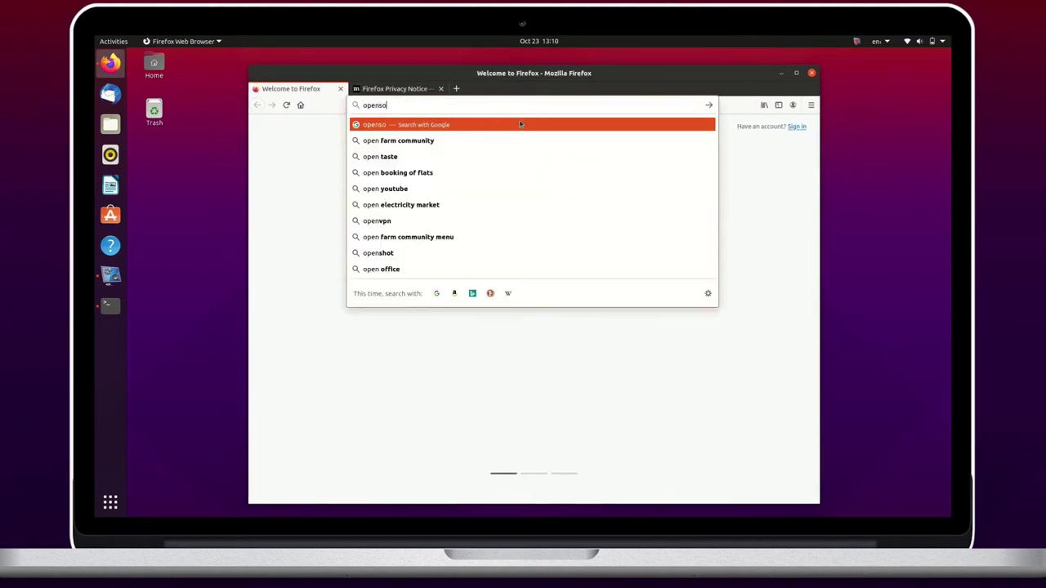
type("urcefeed.org")
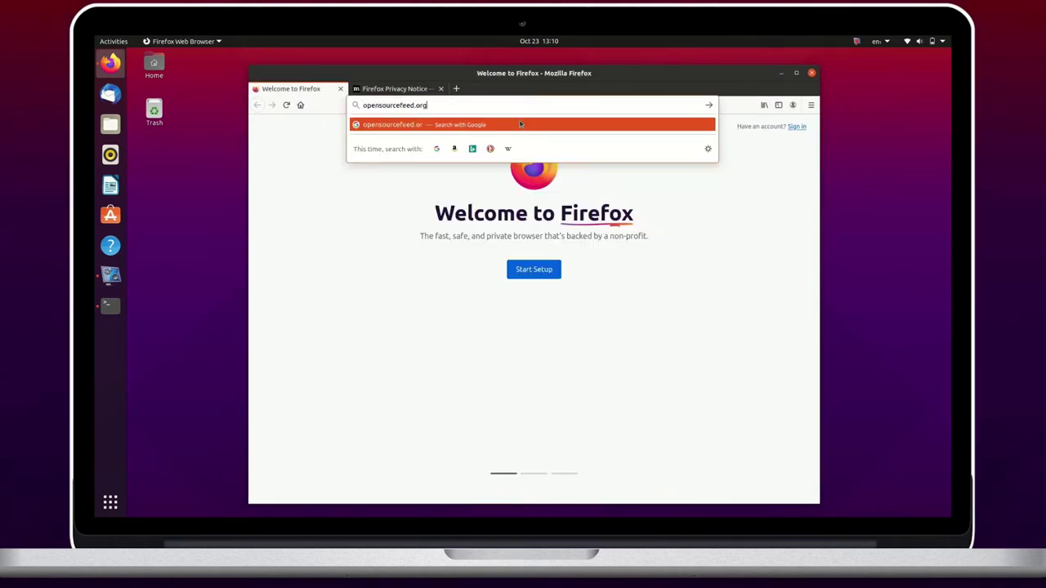
key("Return")
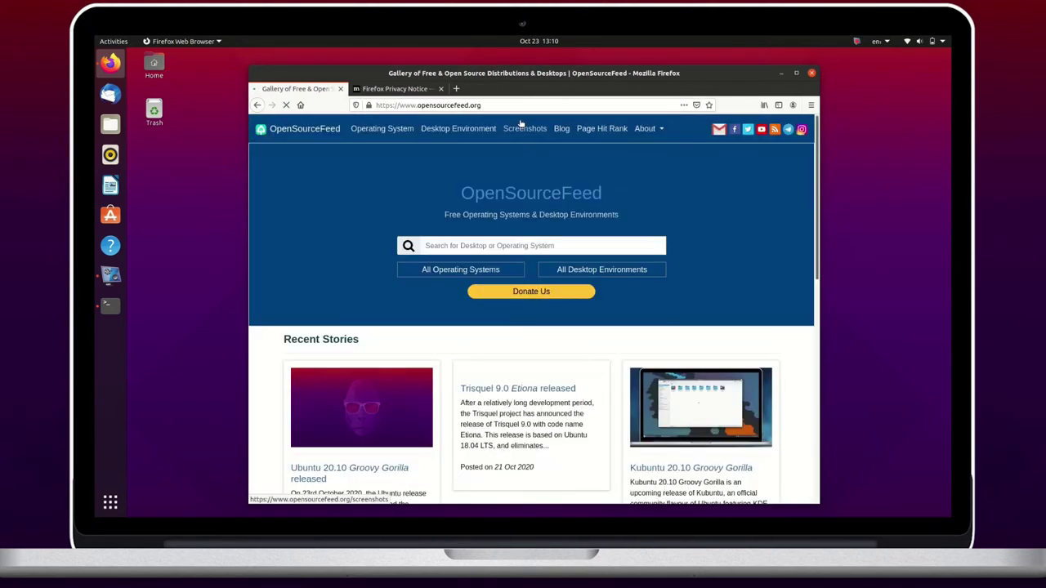
left_click(376, 404)
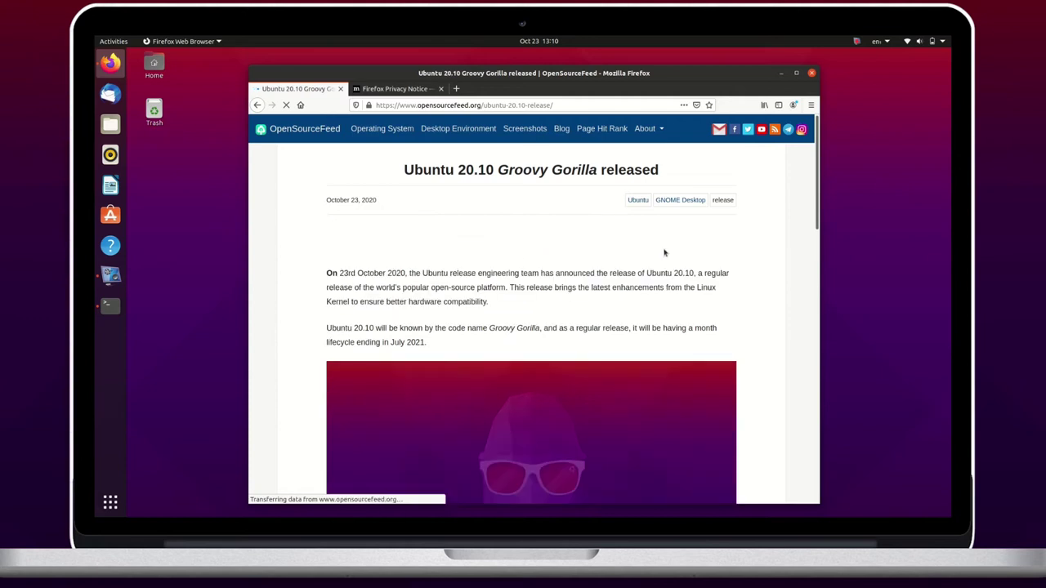
scroll(620, 268, "down", 5)
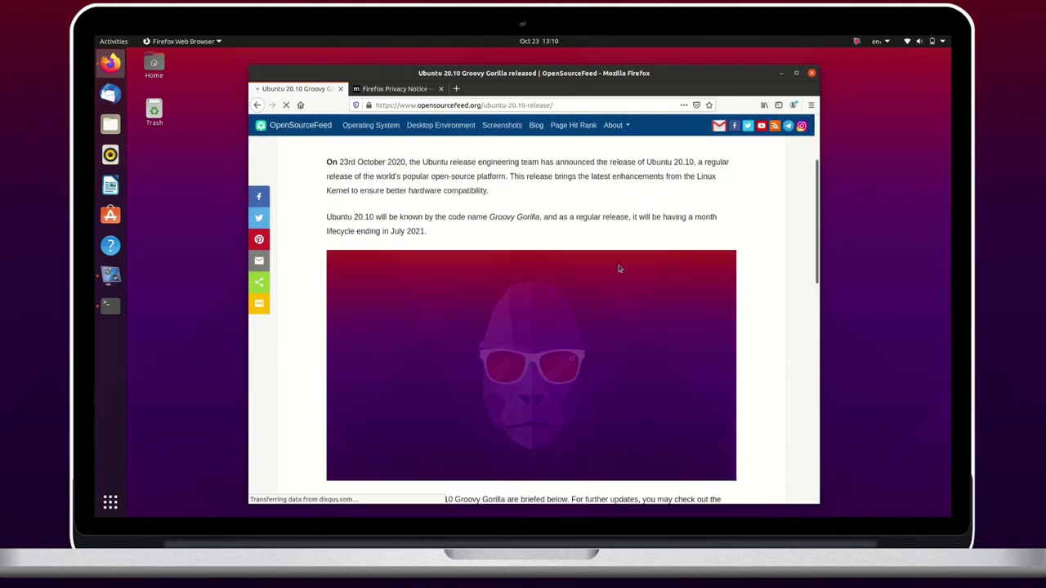
scroll(619, 269, "down", 5)
scroll(620, 269, "up", 5)
scroll(620, 268, "up", 6)
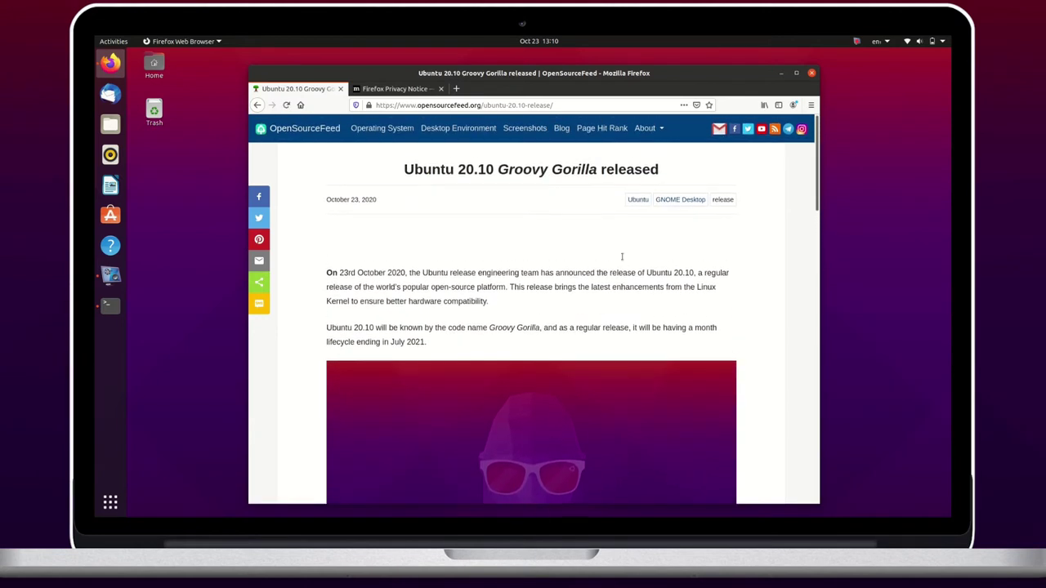
Examine Firefox's main options and its version information, closing the About window again
left_click(810, 106)
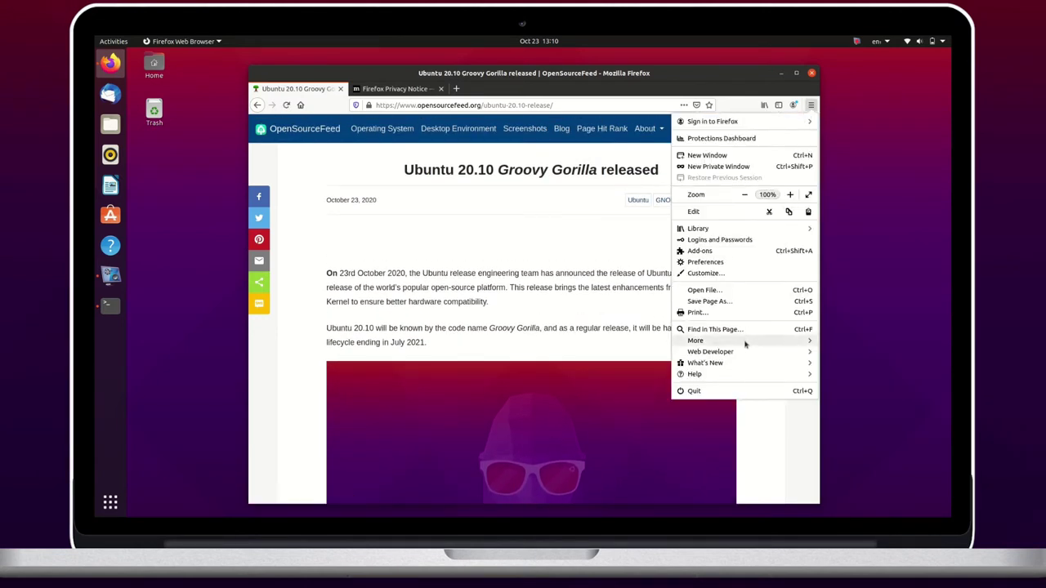
left_click(721, 374)
left_click(740, 229)
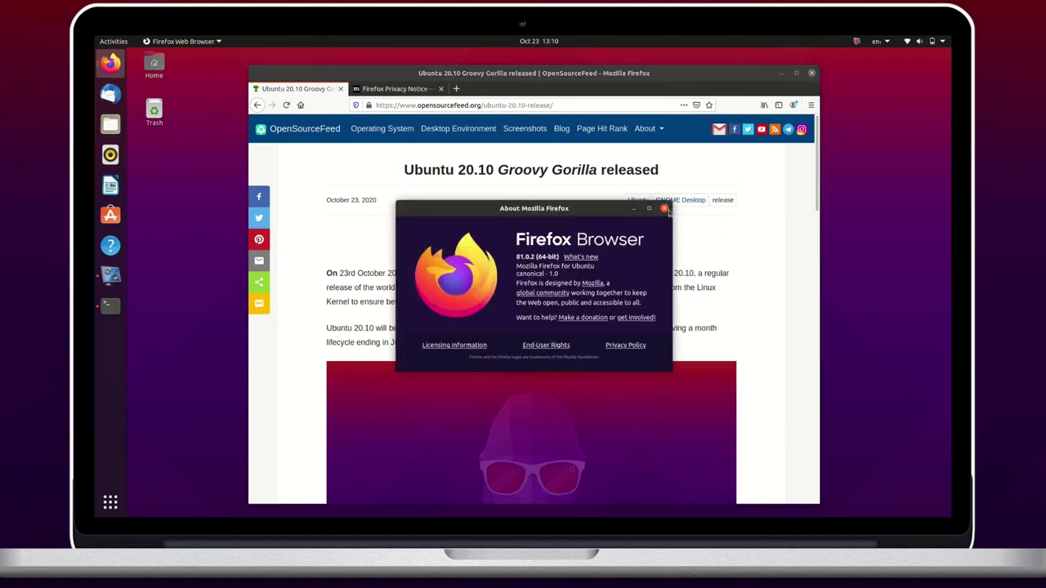
left_click(665, 209)
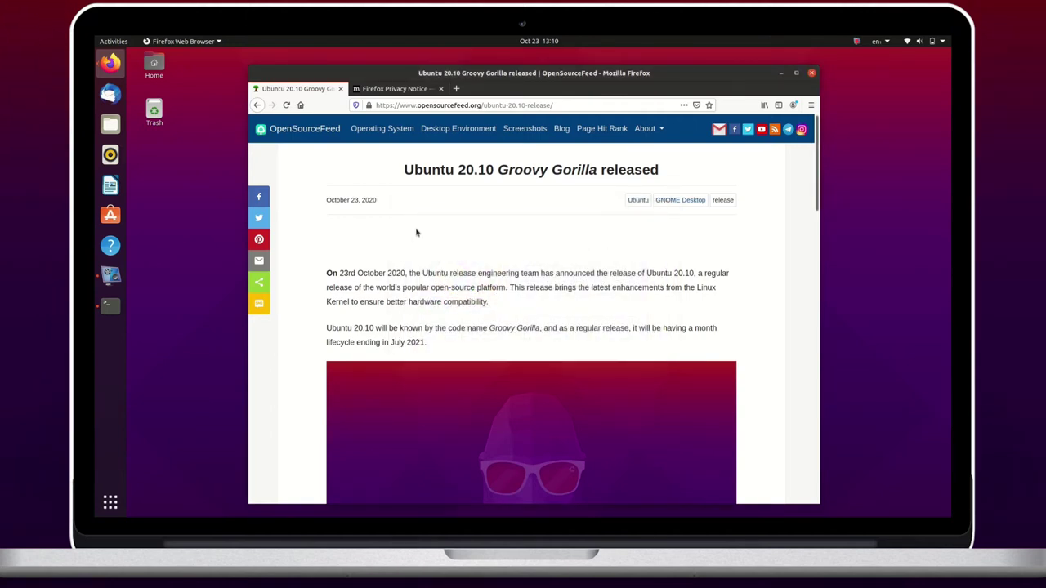
In the activities overview, move the Firefox window to the second workspace and the vokoscreenNG window to the third, checking the first two workspaces
key("super")
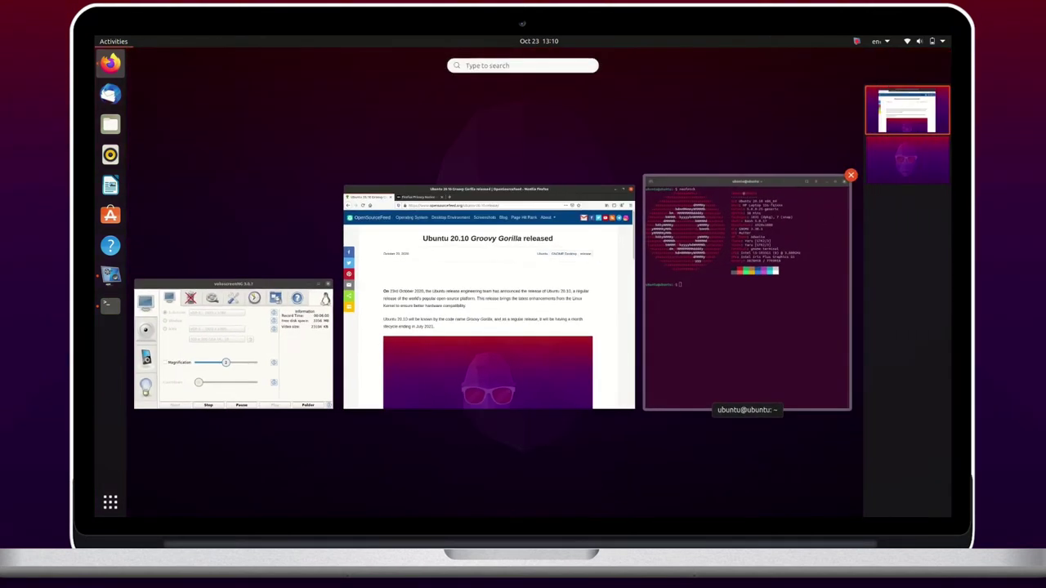
left_click_drag(582, 291, 424, 314)
left_click_drag(427, 335, 928, 169)
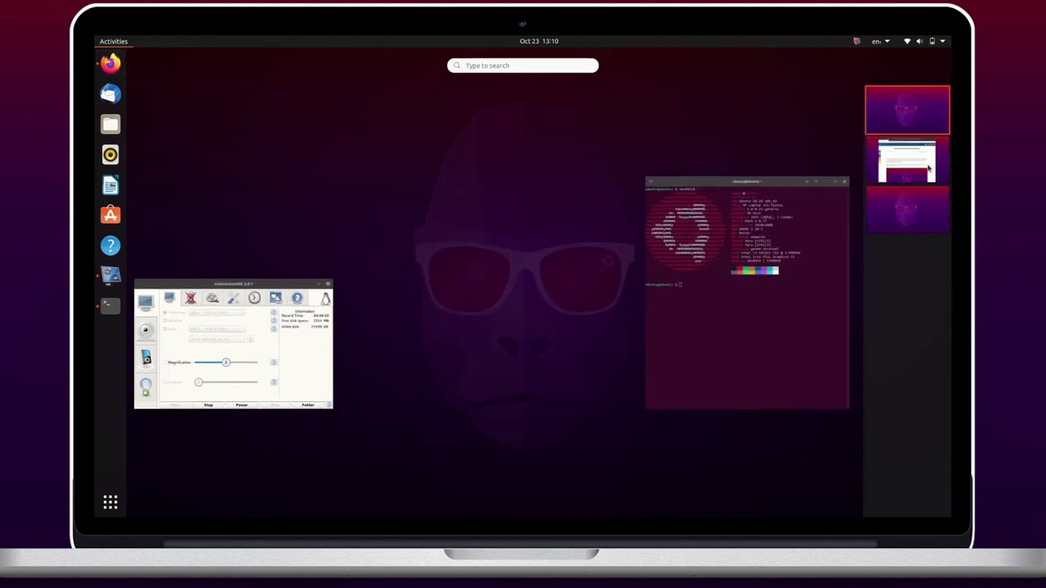
left_click_drag(411, 351, 935, 208)
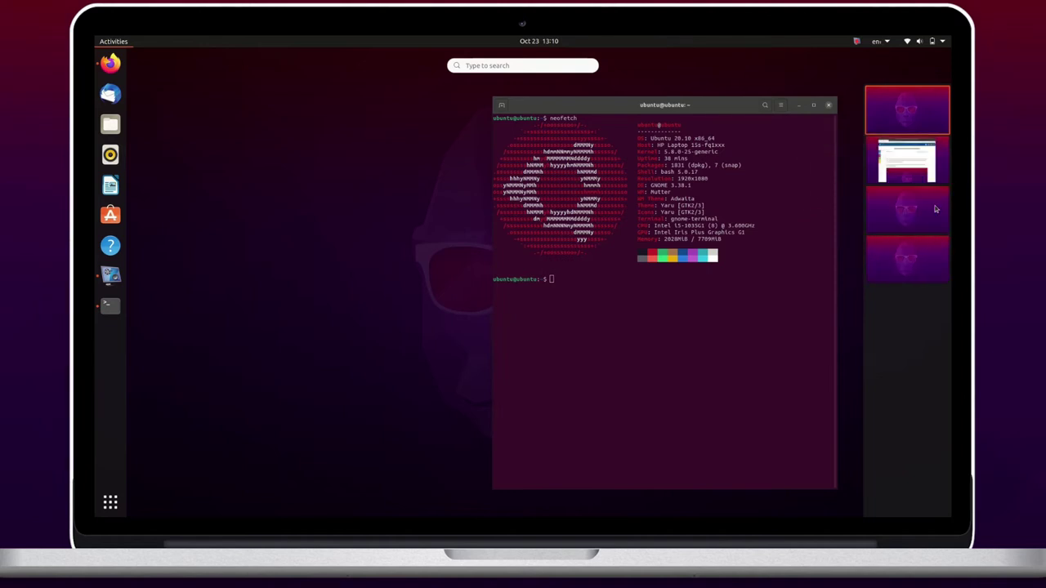
left_click(895, 166)
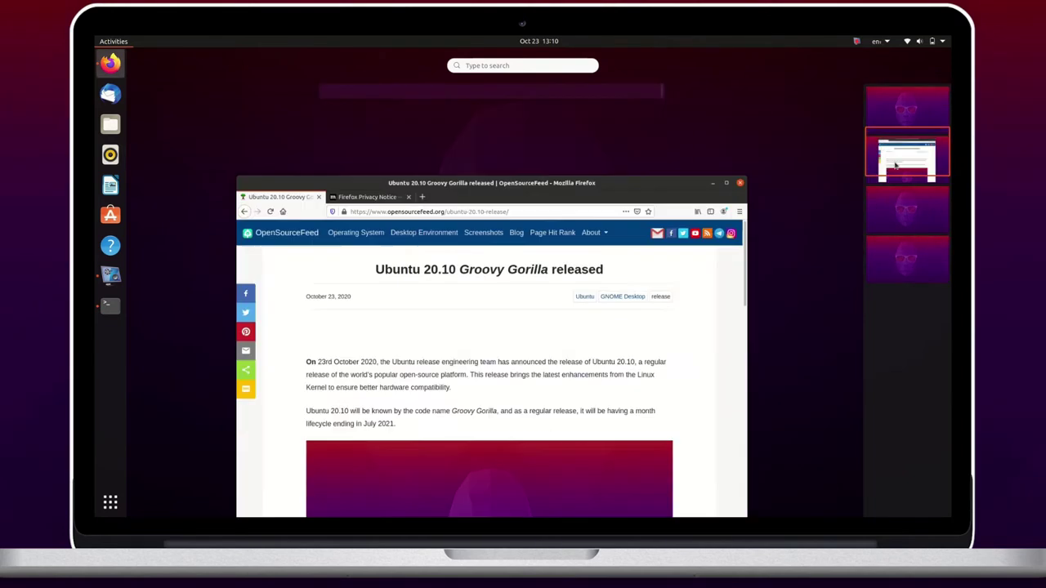
scroll(901, 142, "up", 1)
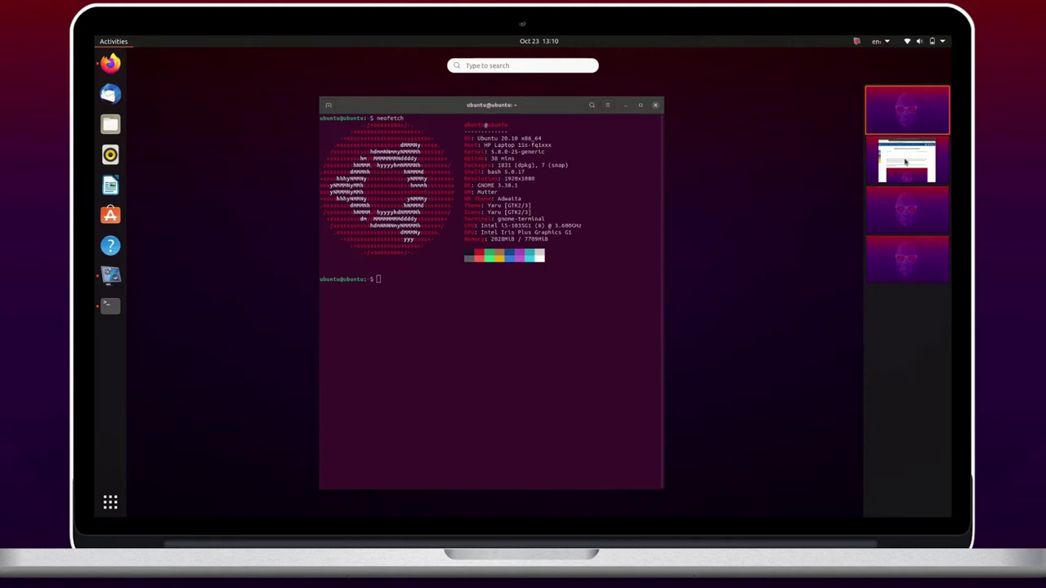
Bring the Firefox and terminal windows together on the first workspace and leave the overview
left_click(905, 161)
left_click_drag(562, 106, 920, 98)
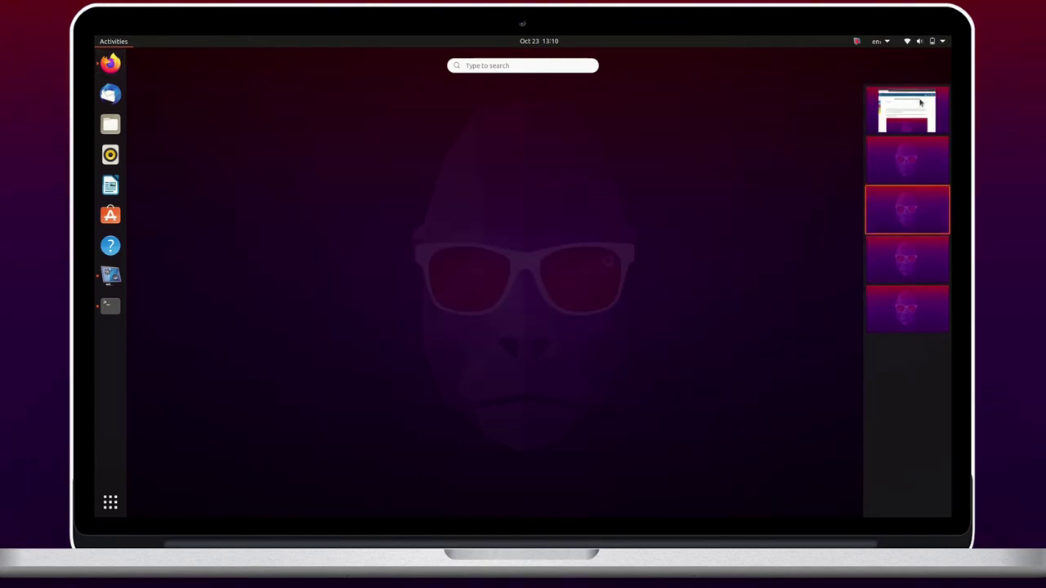
left_click(919, 108)
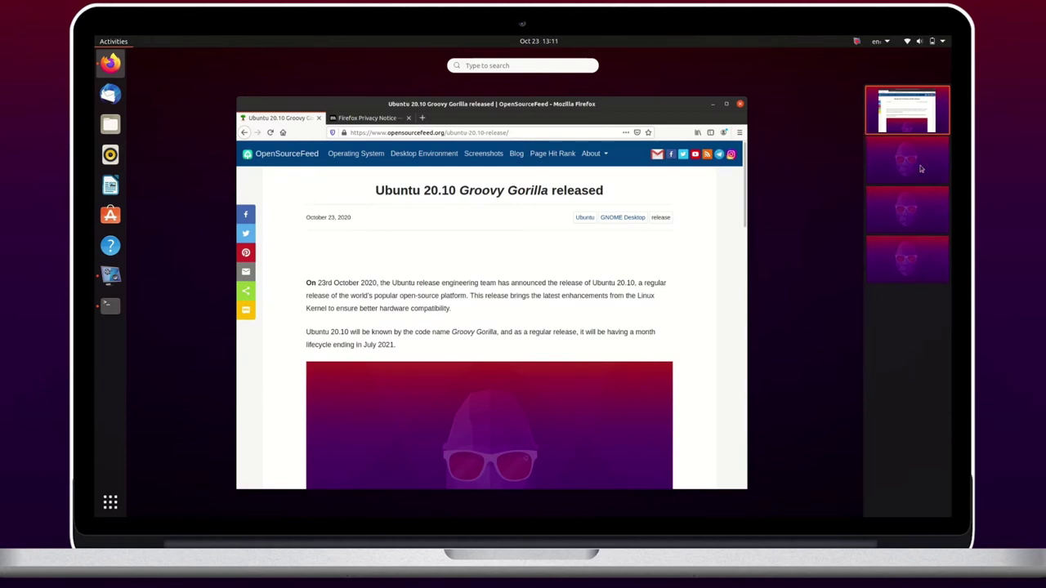
left_click(921, 169)
left_click_drag(646, 114, 915, 102)
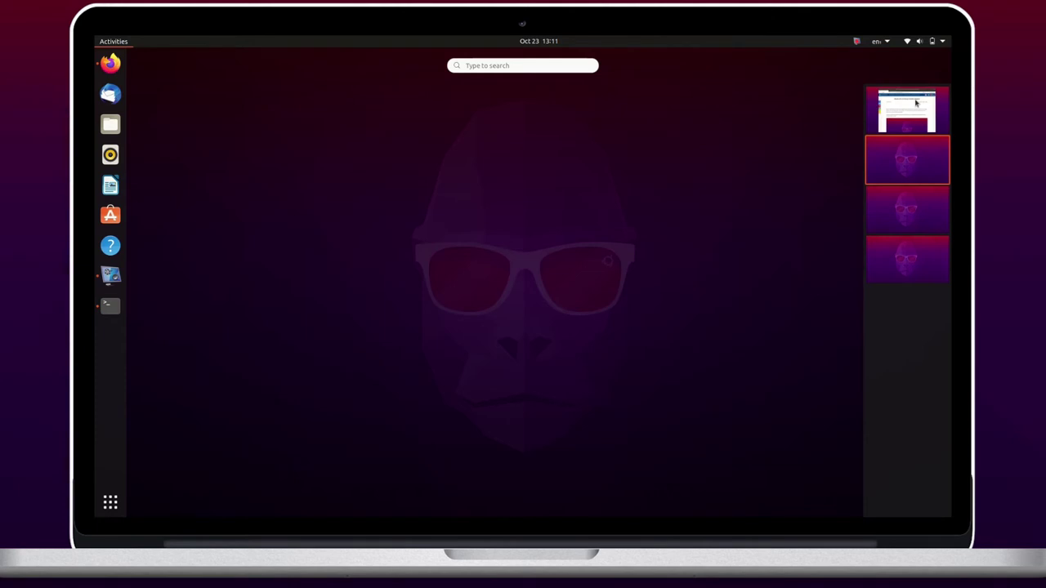
left_click(923, 96)
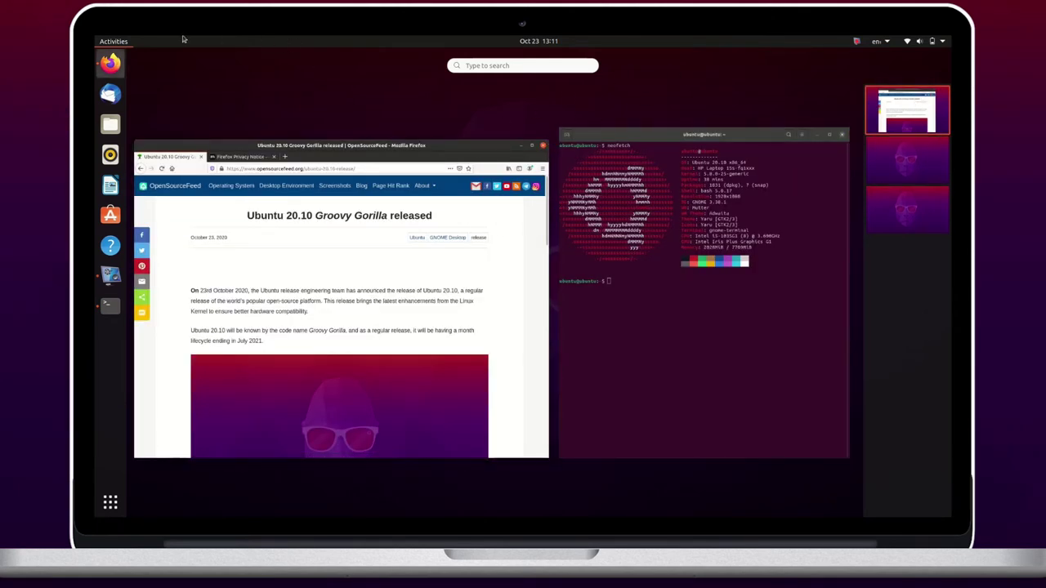
key("Escape")
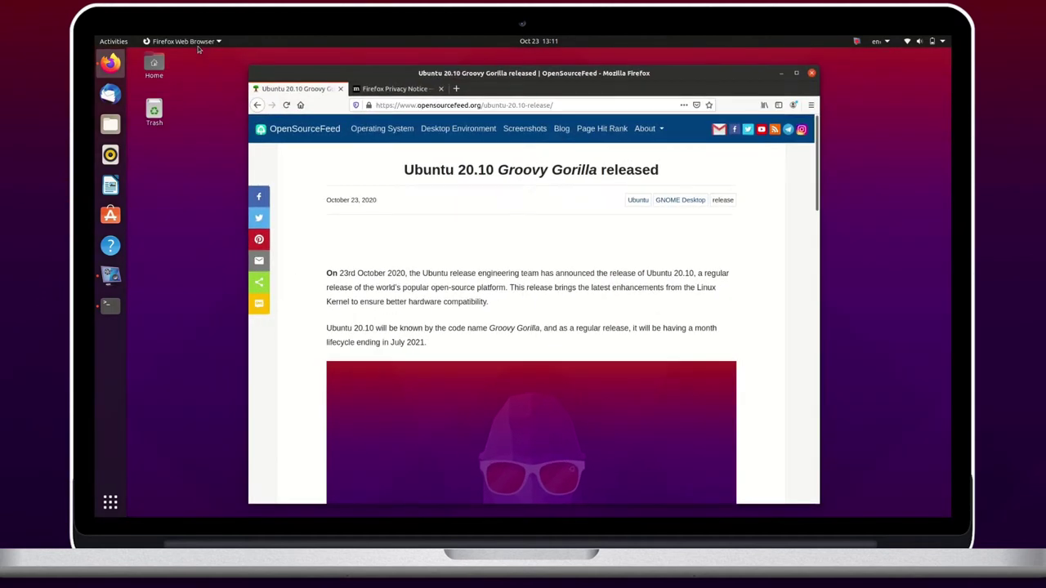
Cycle through the open windows with the application switcher, ending back on Firefox
key("alt+Tab")
key("alt+Tab")
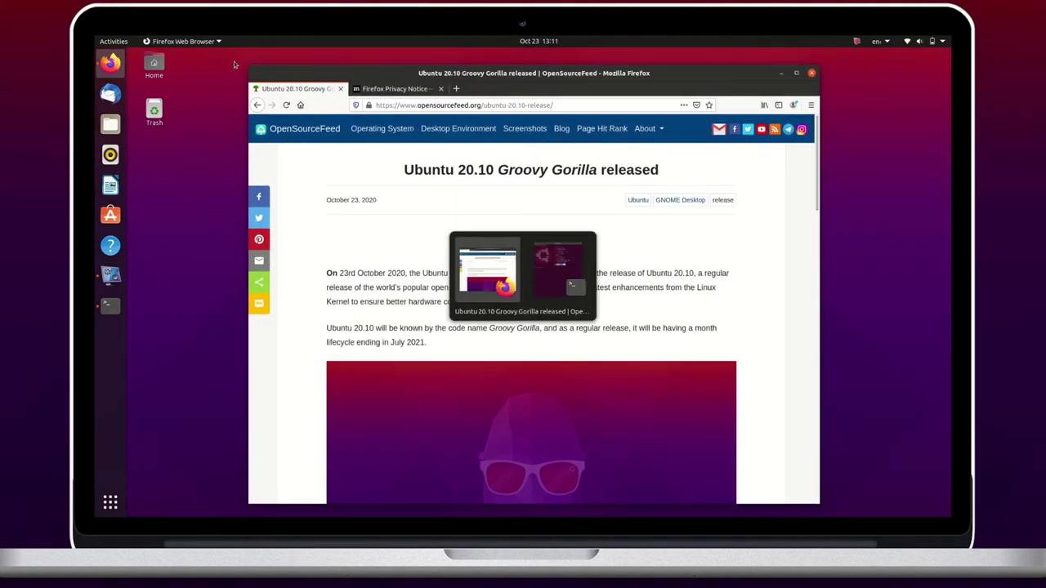
key("alt+Tab")
key("alt+Tab")
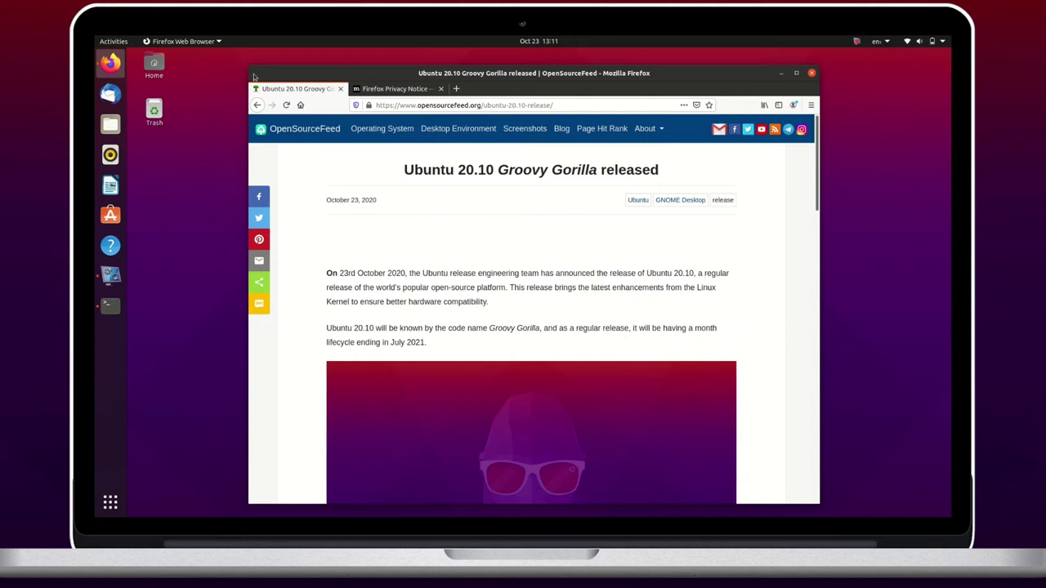
Close Firefox with both of its tabs, and close the terminal window
left_click(811, 73)
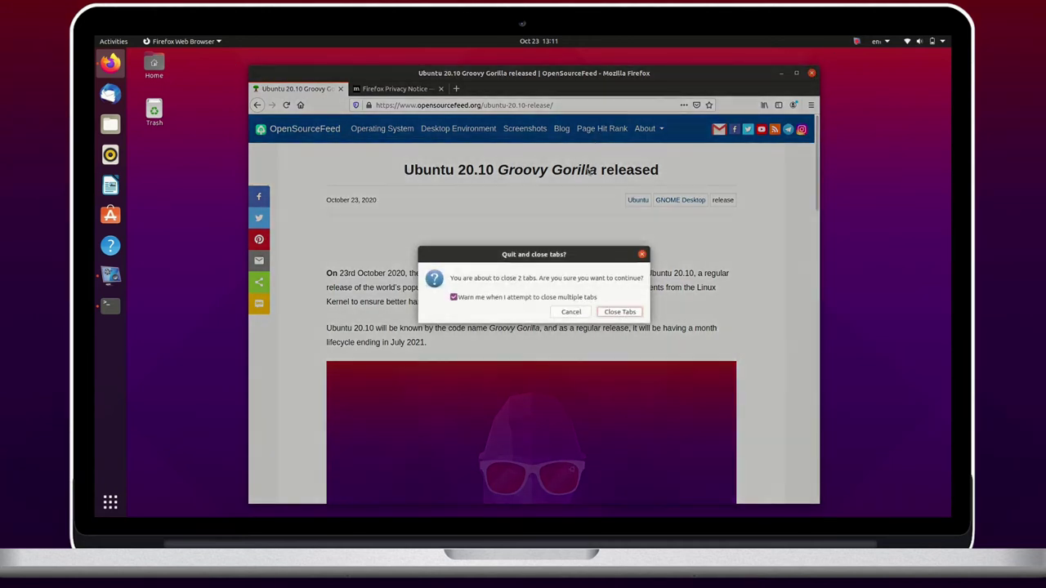
left_click(631, 314)
left_click(119, 305)
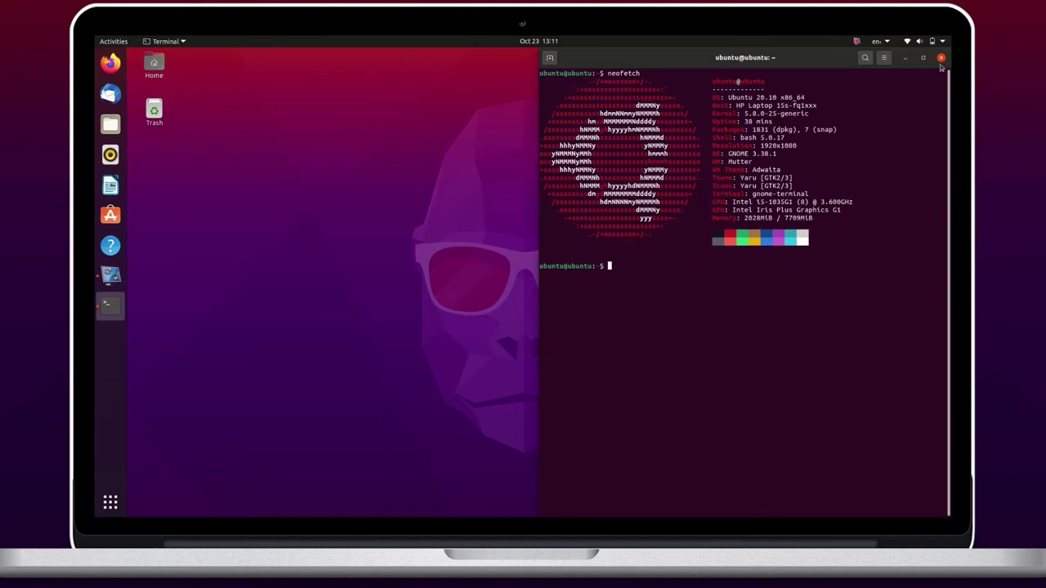
left_click(941, 59)
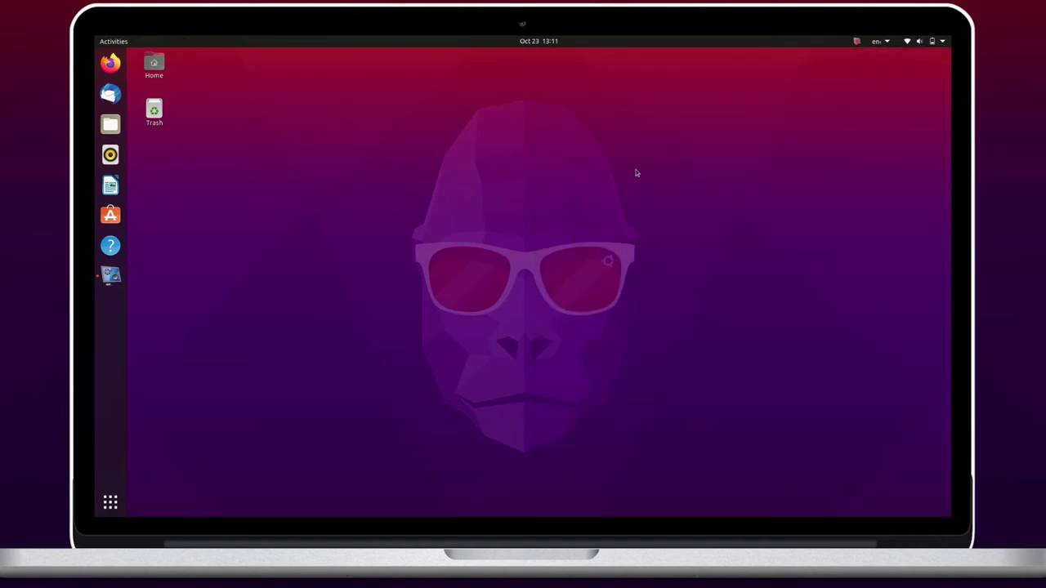
Search the system for video and launch the Videos application
key("super")
type("video")
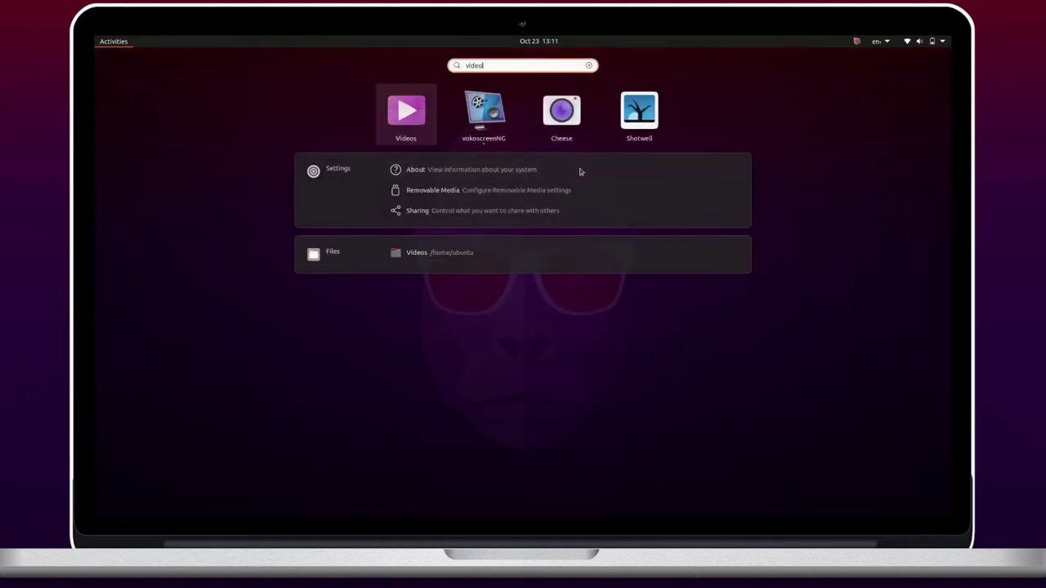
key("Return")
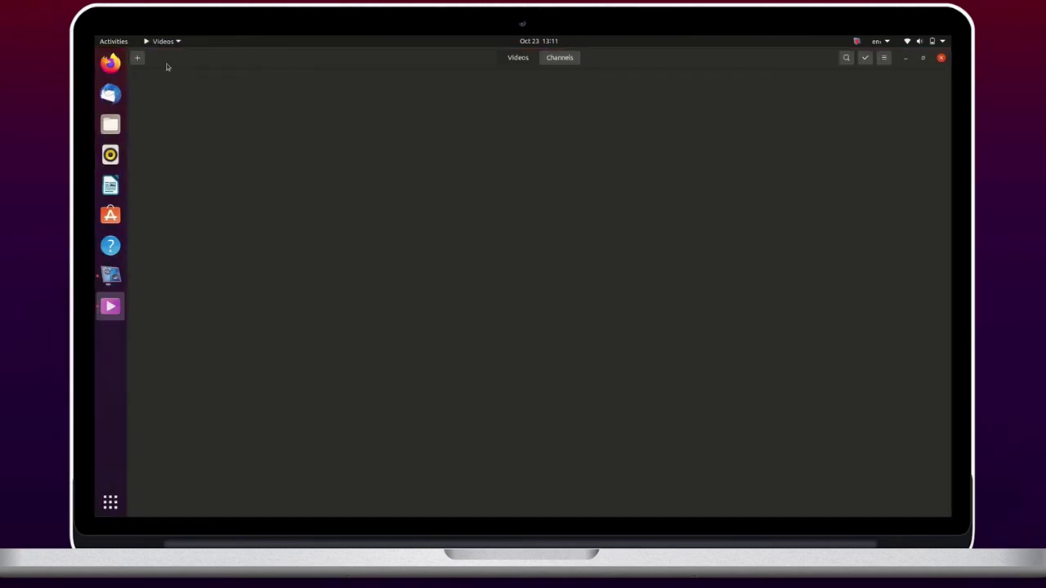
Add the video named framed to the Videos application and play it
left_click(139, 59)
left_click(151, 84)
left_click(326, 260)
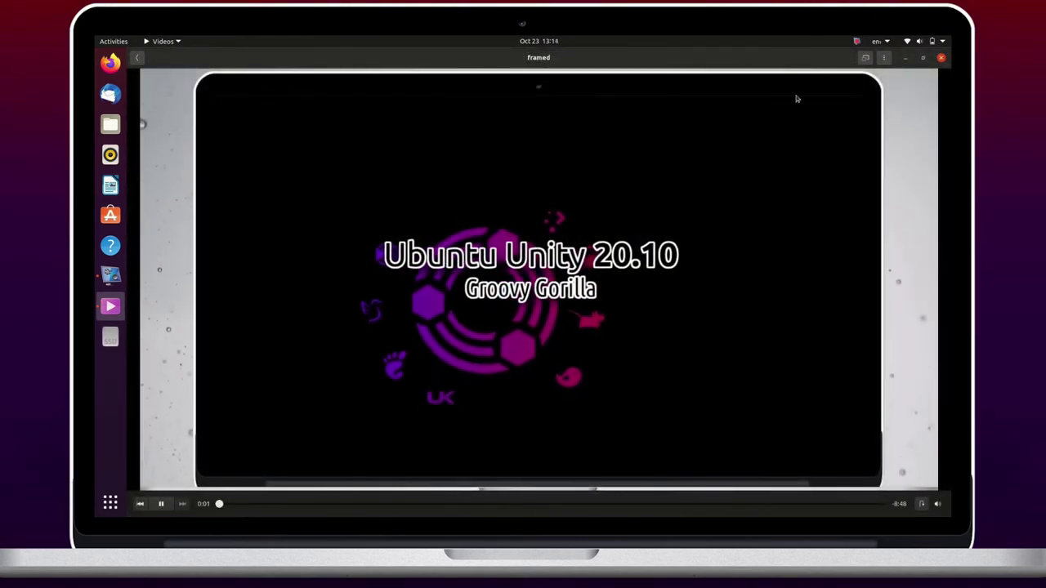
Unmaximize the Videos window, enlarge and centre it on the desktop, and briefly show the video in full screen
left_click(924, 58)
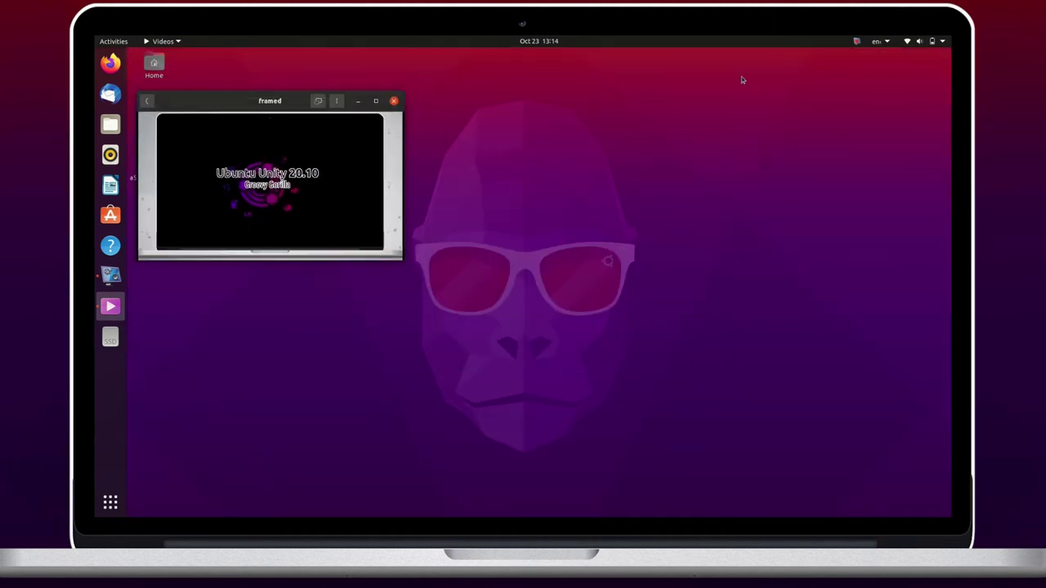
left_click_drag(401, 260, 739, 421)
left_click_drag(492, 103, 583, 120)
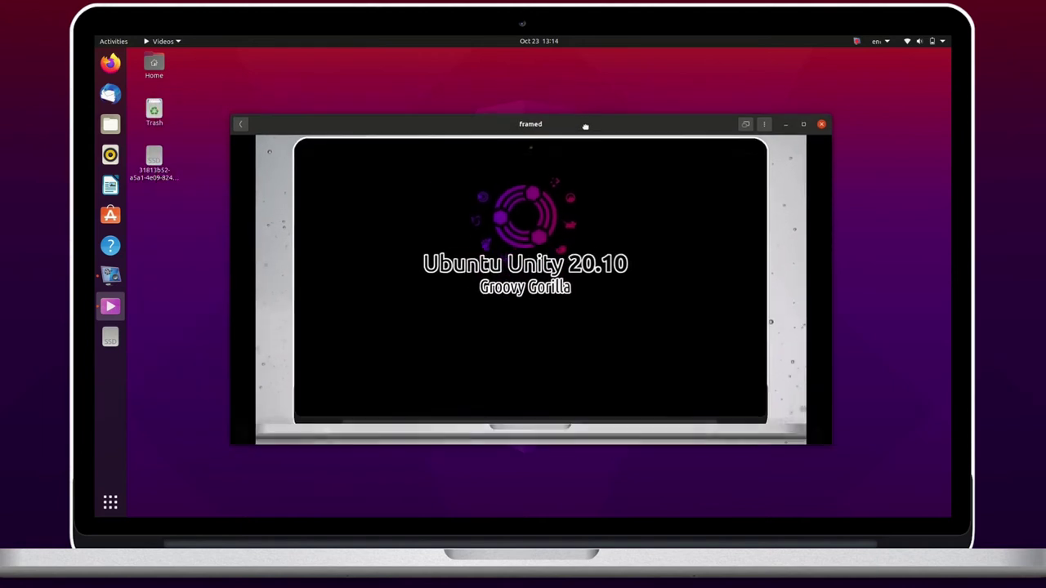
double_click(514, 223)
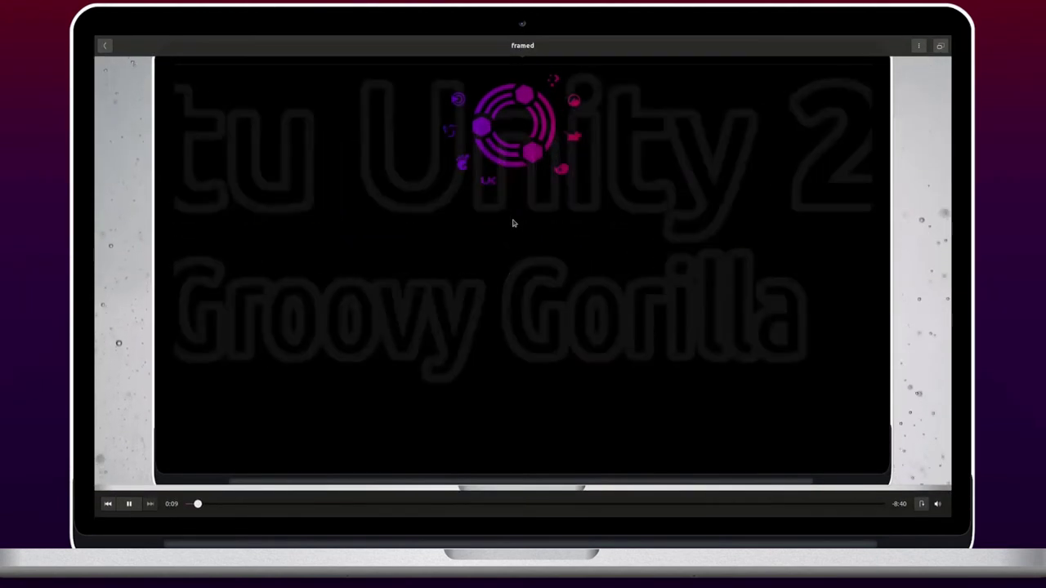
key("Escape")
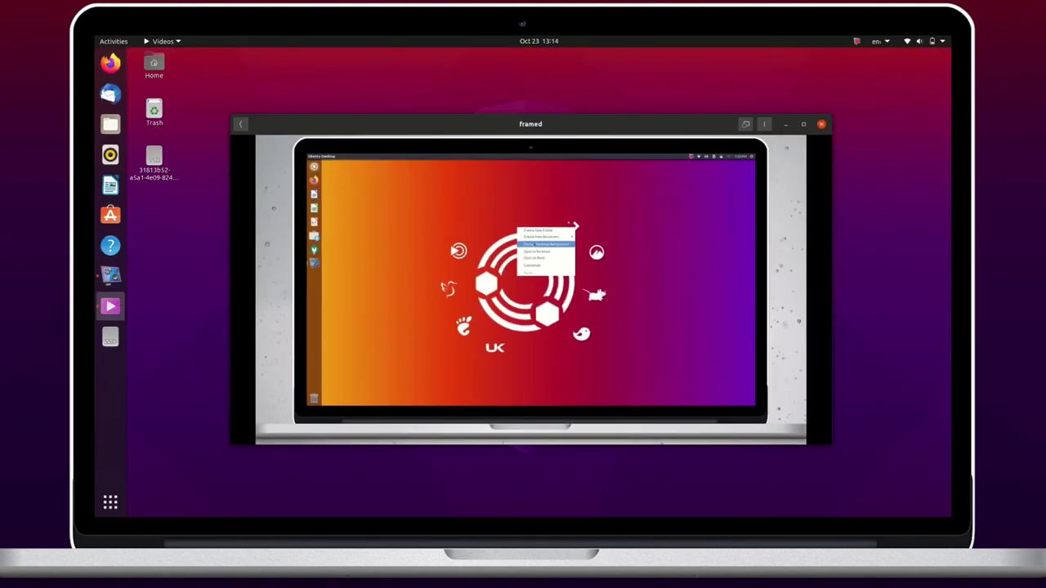
Look through the Videos options and the application's top bar commands, and close the player
left_click(764, 124)
left_click(634, 268)
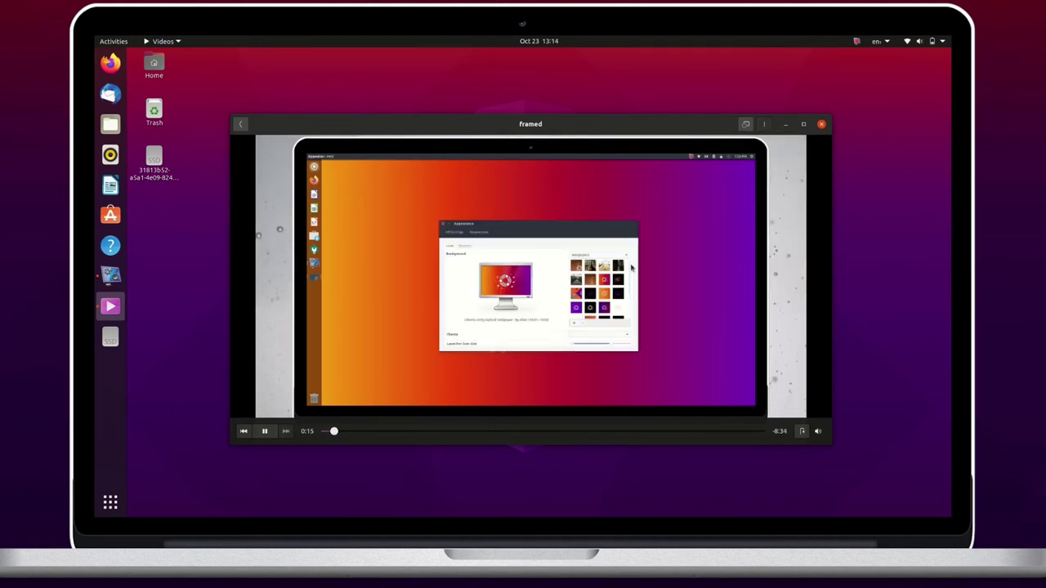
left_click(167, 39)
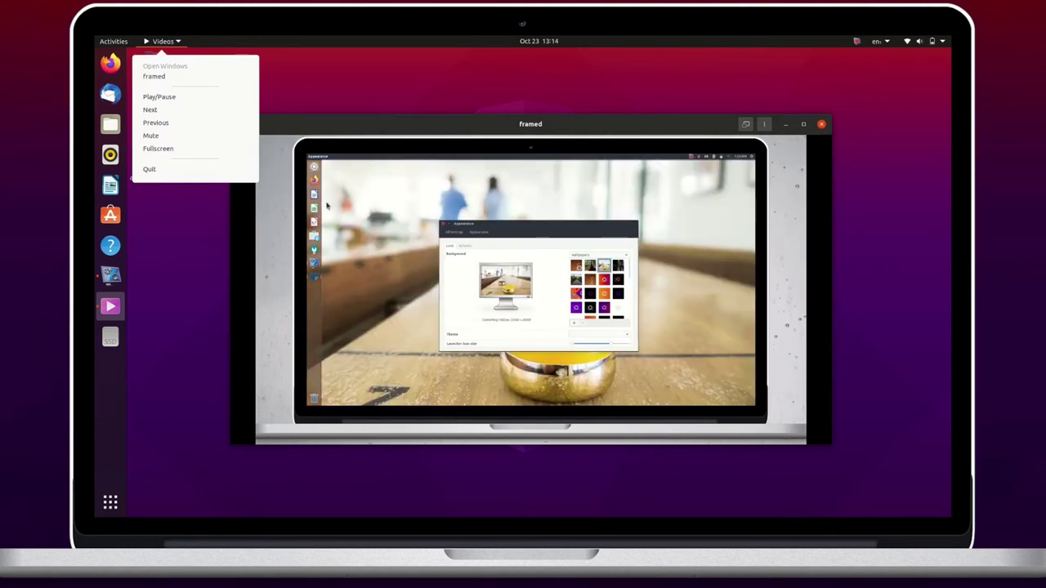
left_click(477, 258)
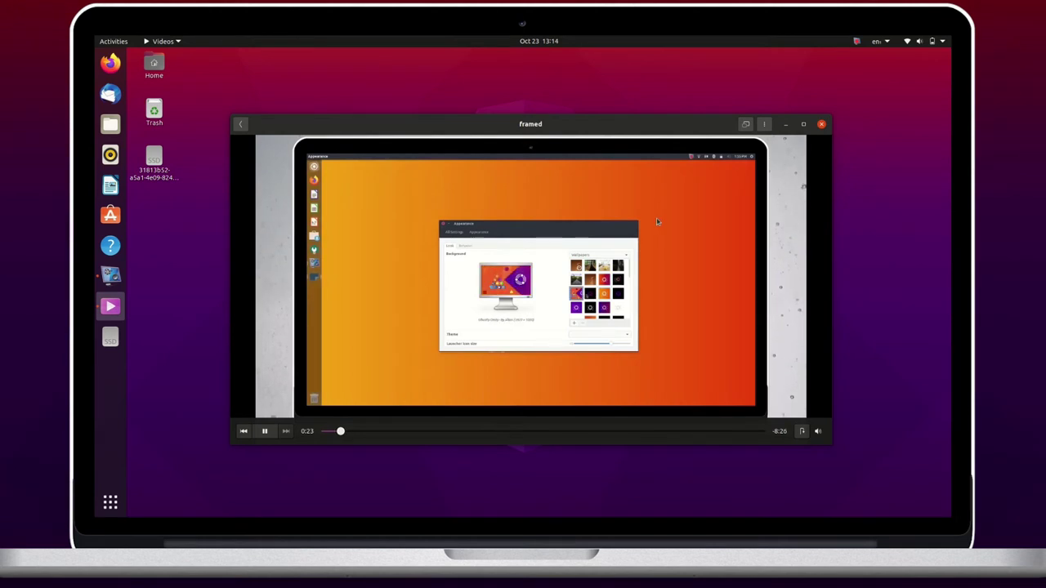
left_click(822, 124)
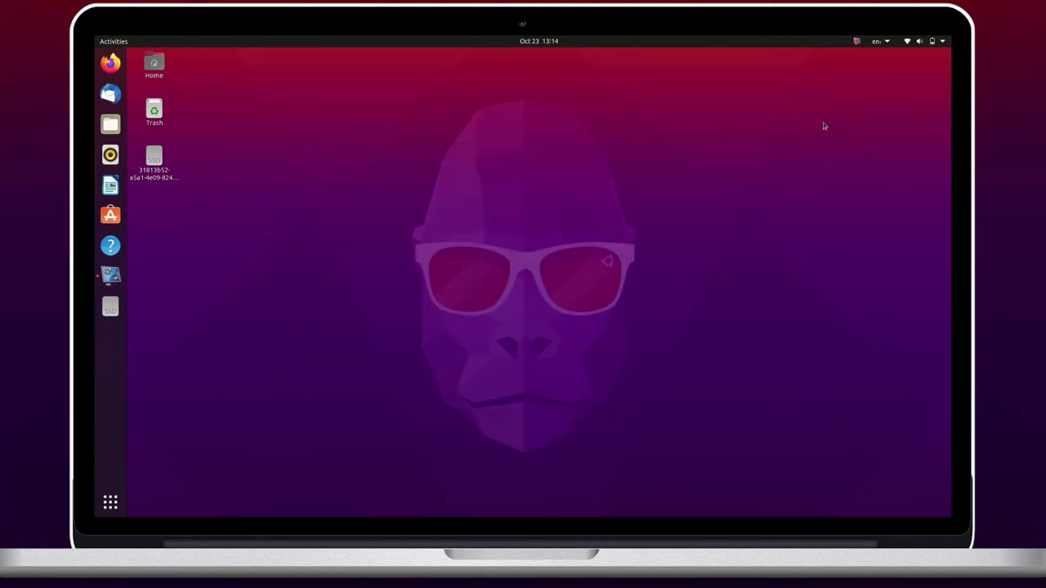
Search the system for music, launch Rhythmbox and move its window to the middle of the desktop
key("super")
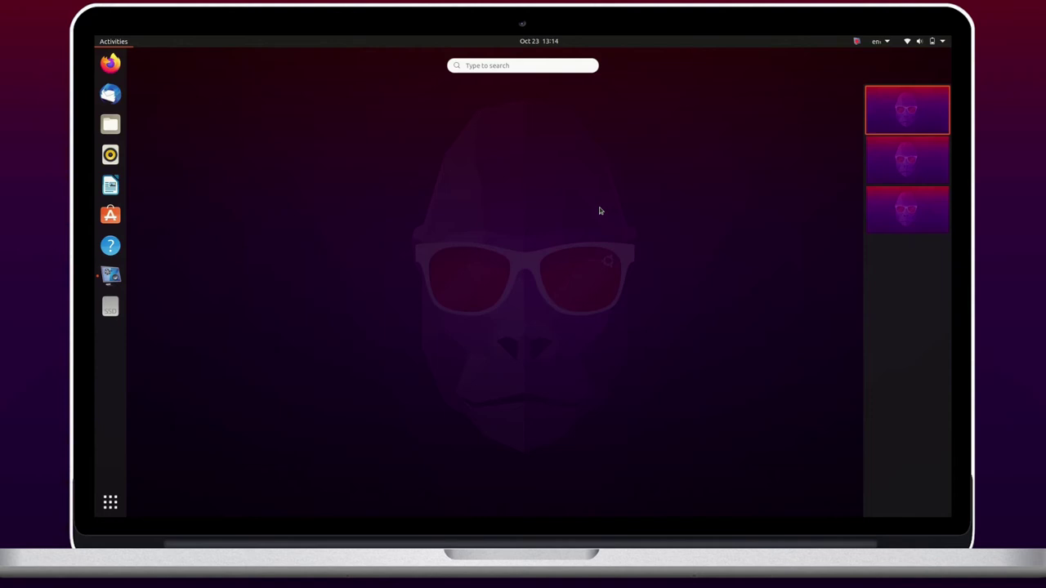
type("music")
key("Return")
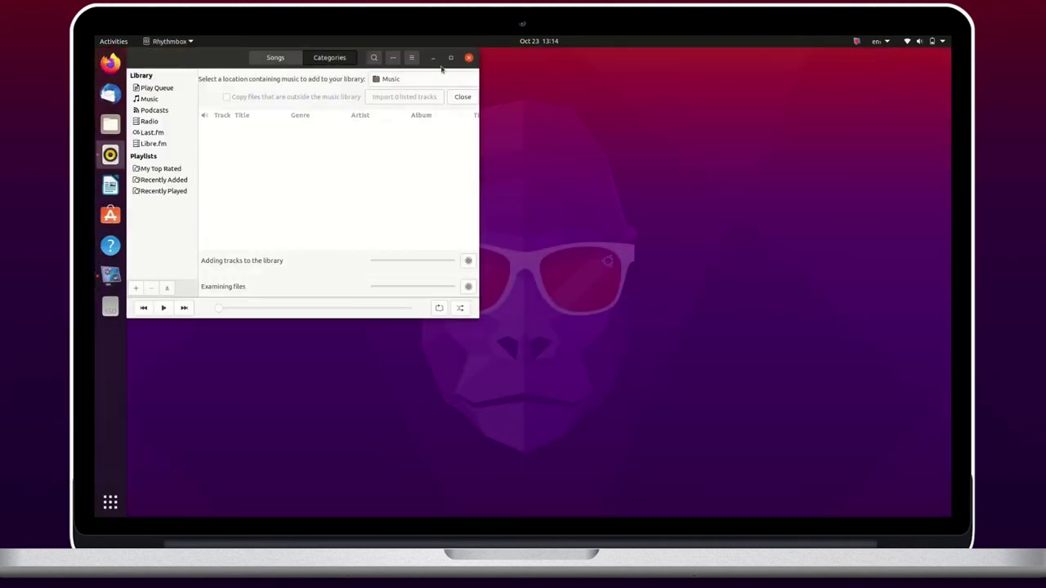
left_click(450, 57)
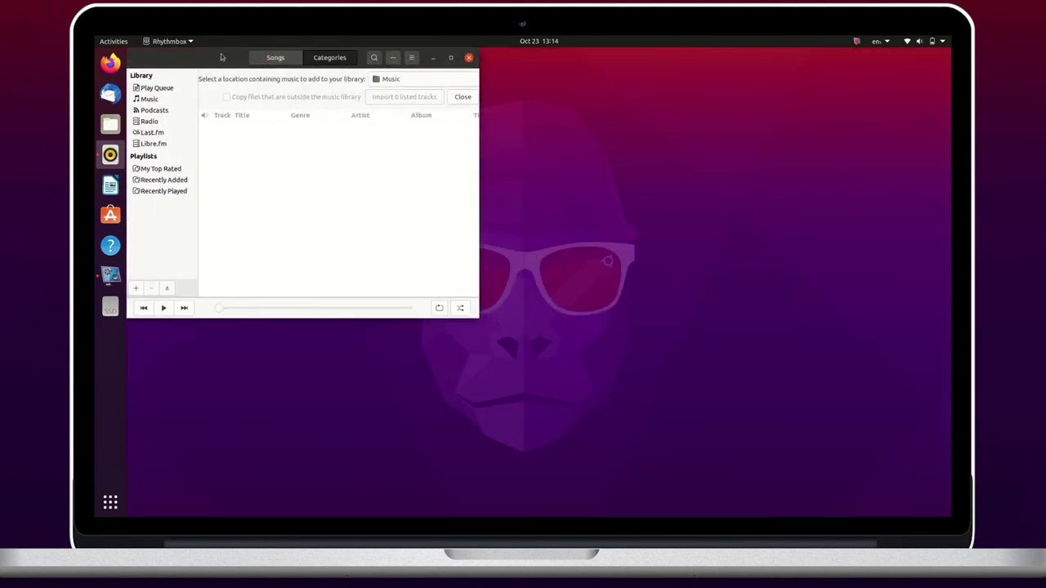
left_click_drag(224, 58, 402, 157)
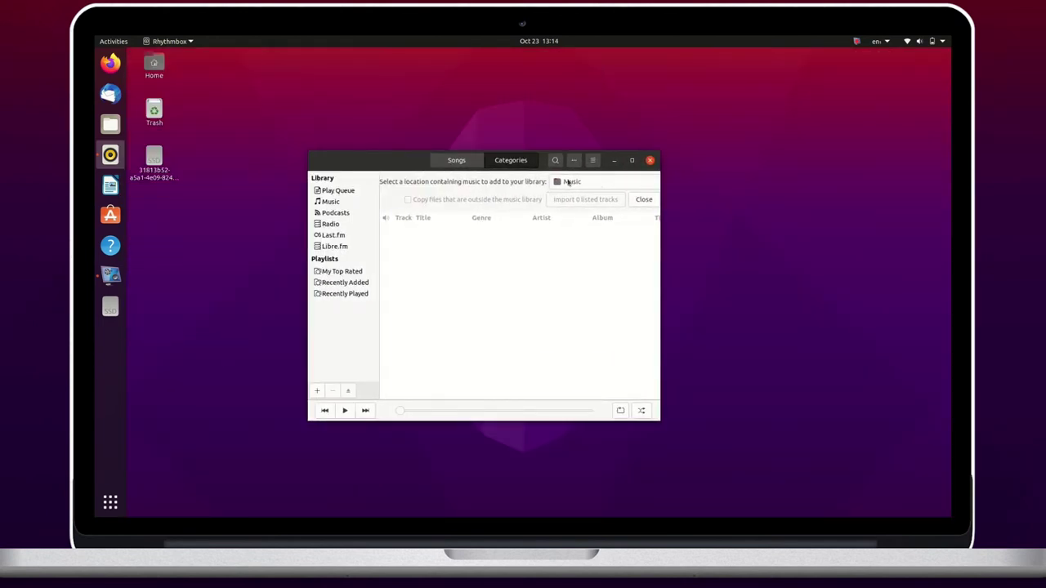
View the About information for Rhythmbox and dismiss it
left_click(594, 161)
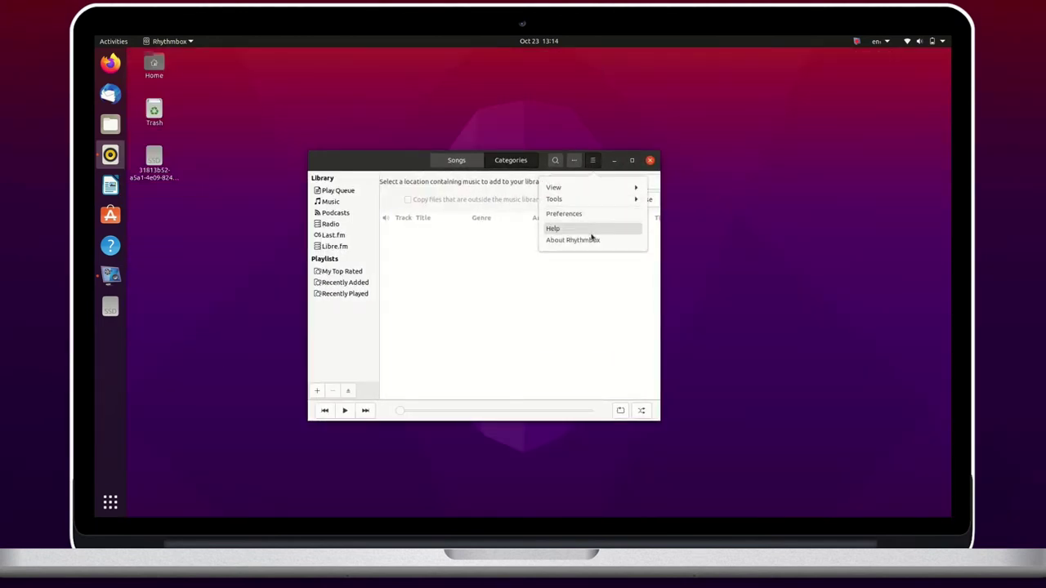
left_click(574, 240)
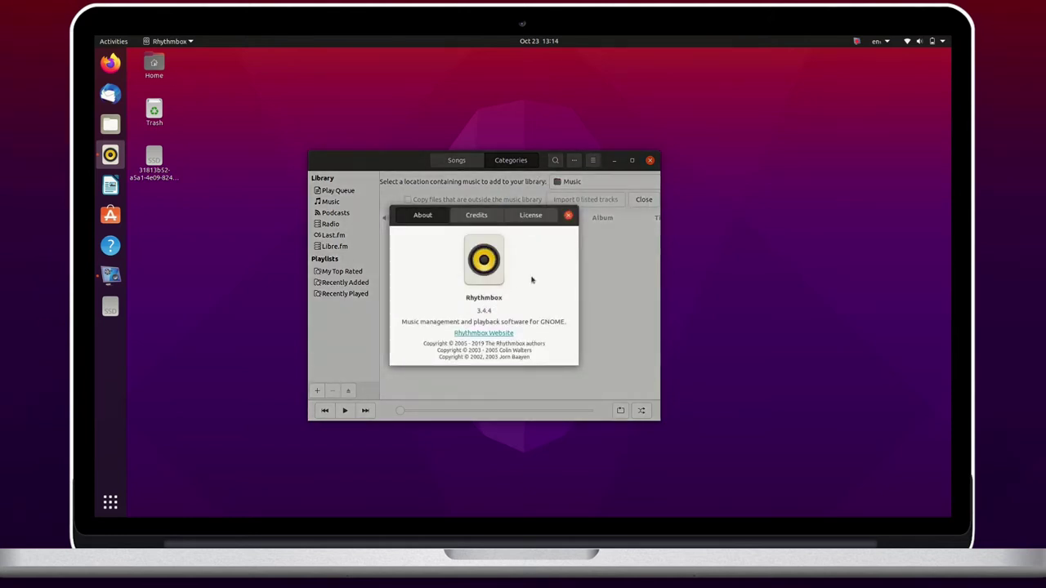
left_click(568, 215)
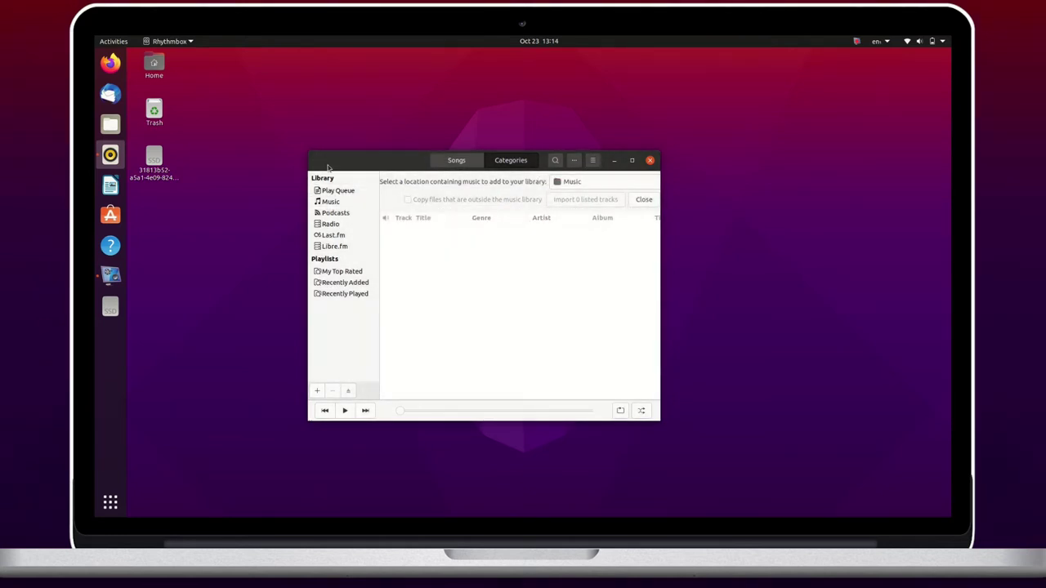
Enlarge the Rhythmbox window and play the StartFM - 94.2MHz, Vilnius University, Lithuania radio station
left_click_drag(308, 151, 194, 77)
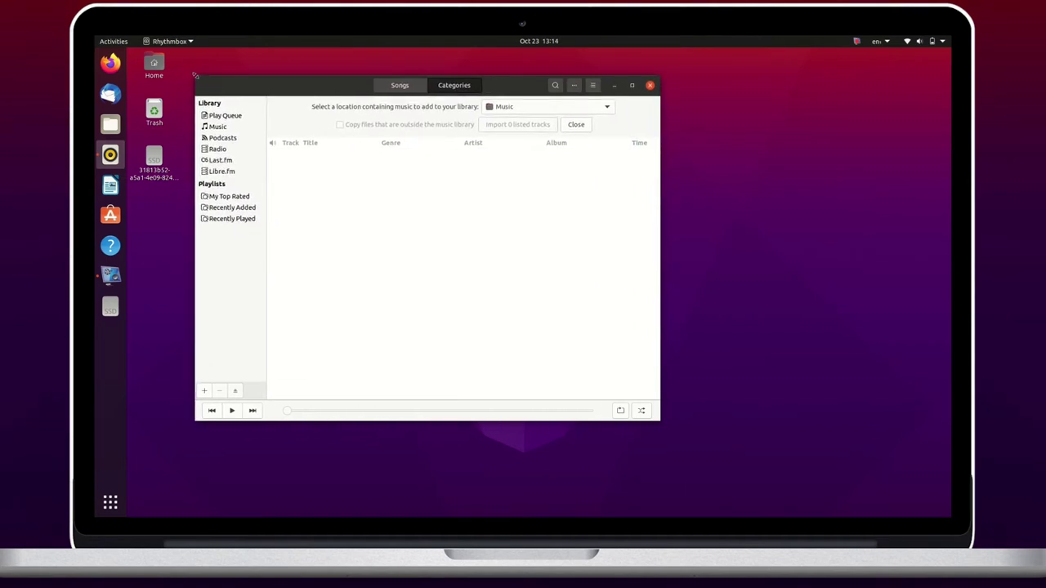
left_click(218, 149)
left_click(387, 183)
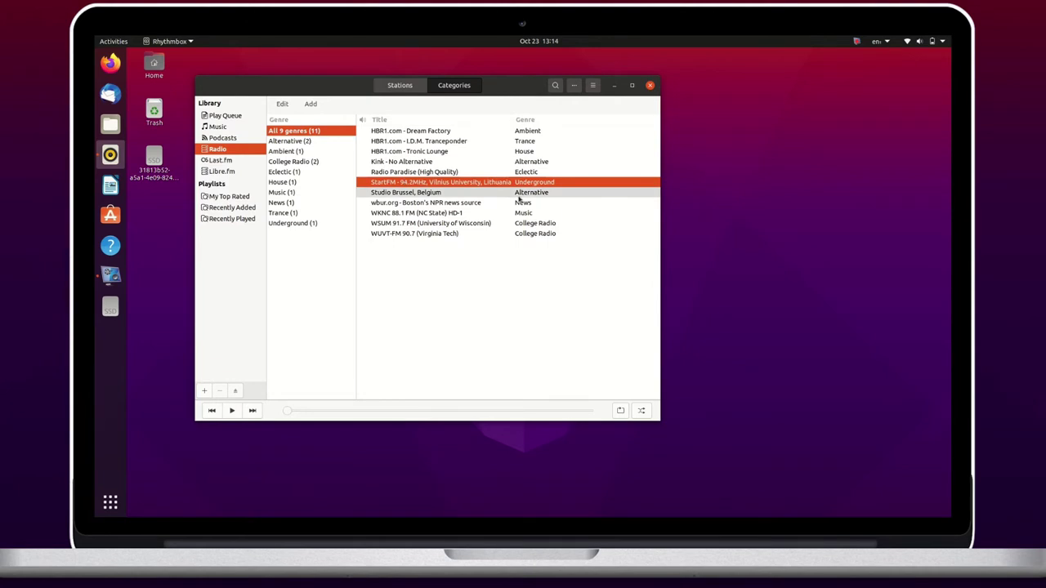
double_click(489, 185)
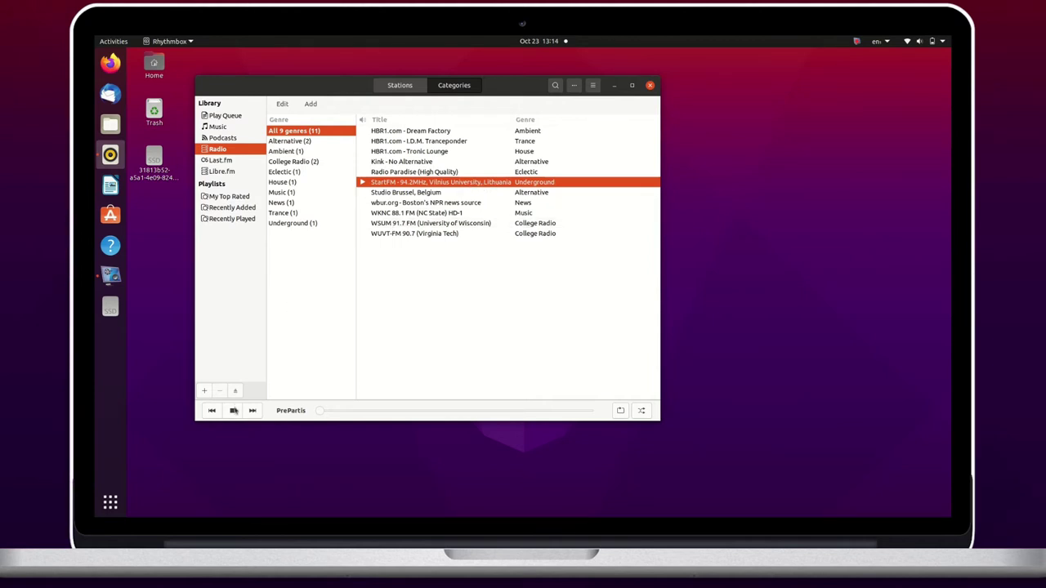
Check the notification area under the clock, stop the radio station and quit Rhythmbox
left_click(564, 39)
left_click(564, 39)
left_click(233, 411)
left_click(170, 41)
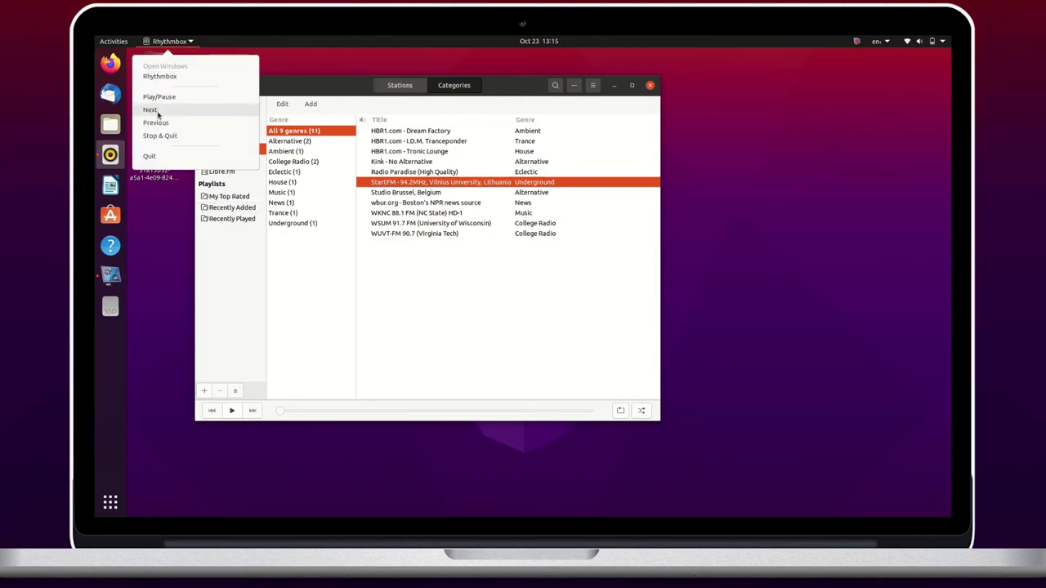
left_click(150, 156)
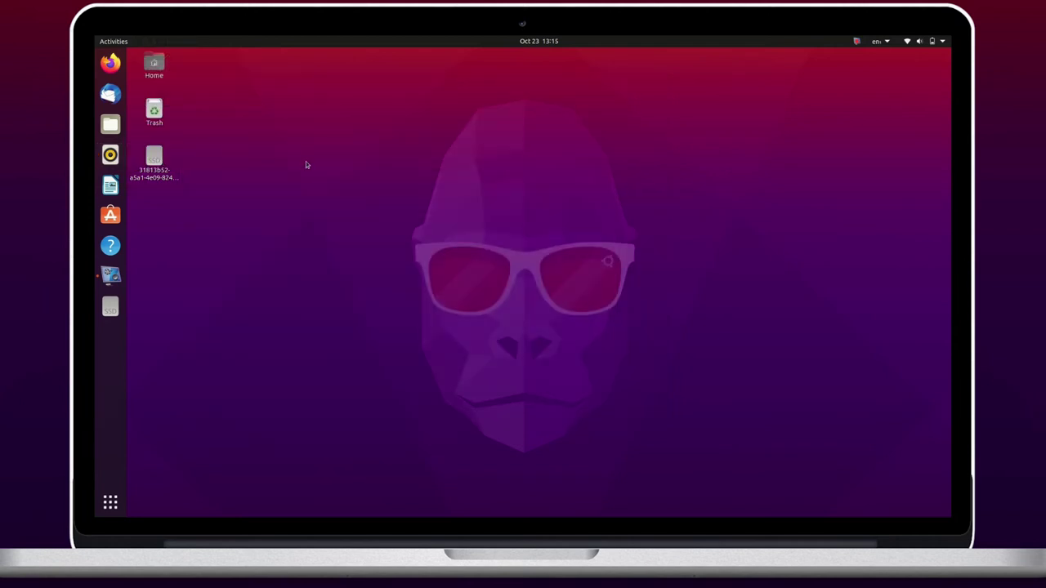
Search the system for pic and launch Shotwell
key("super")
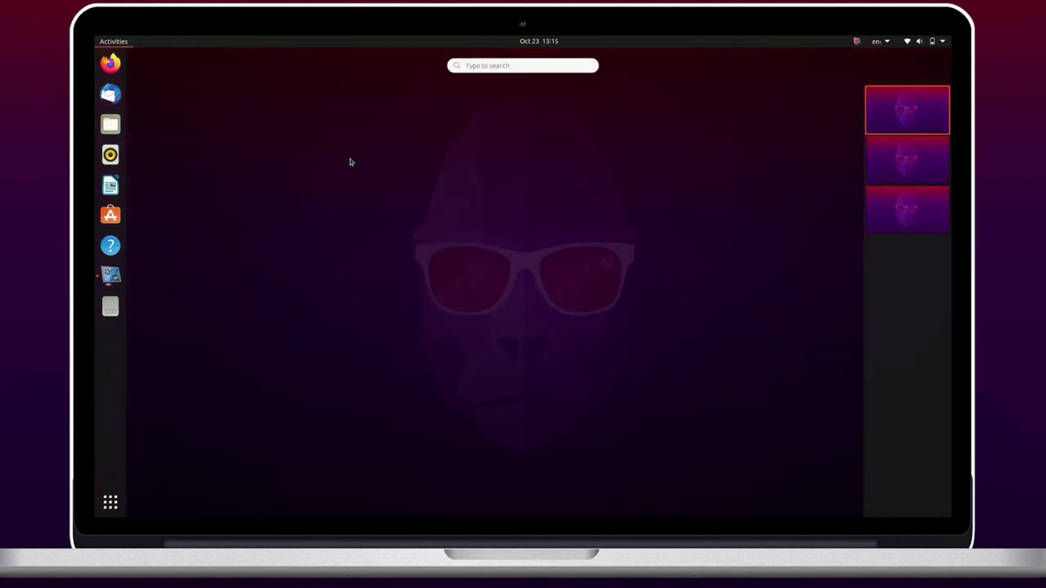
type("pic")
key("Return")
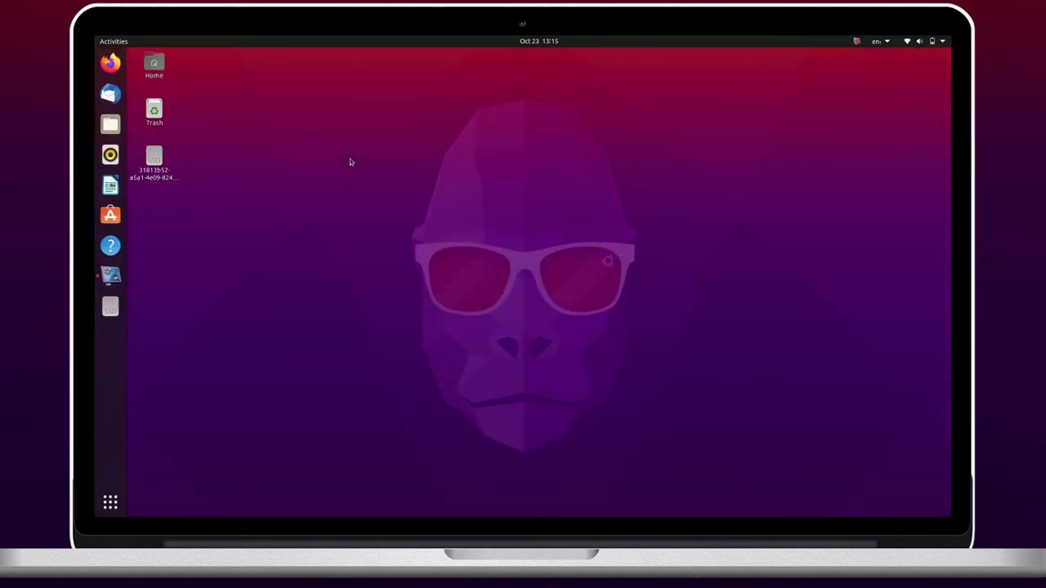
left_click(402, 161)
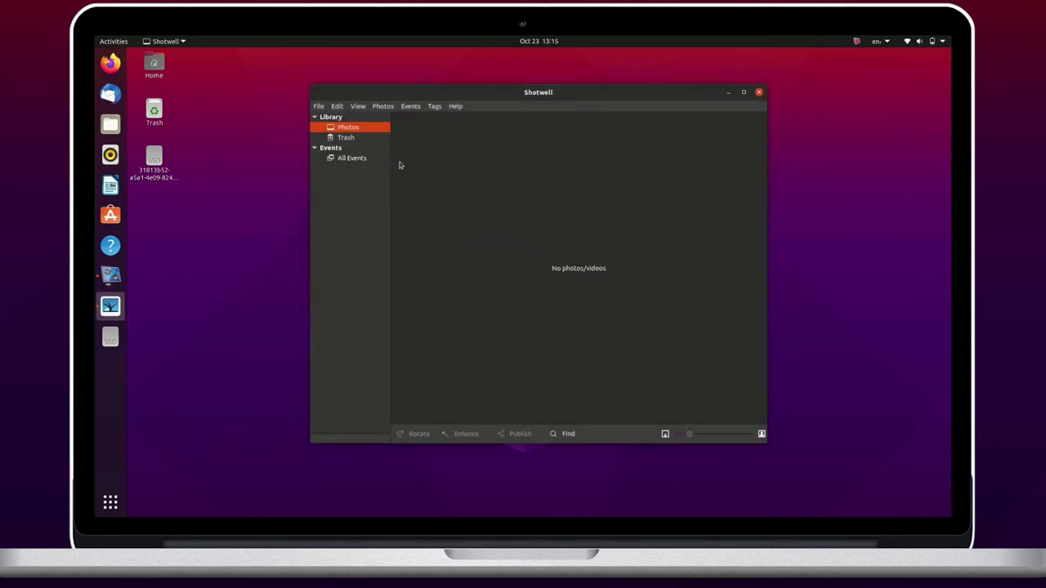
Import the photos from the /usr/share/backgrounds/ folder into the Shotwell library
left_click(319, 107)
left_click(334, 119)
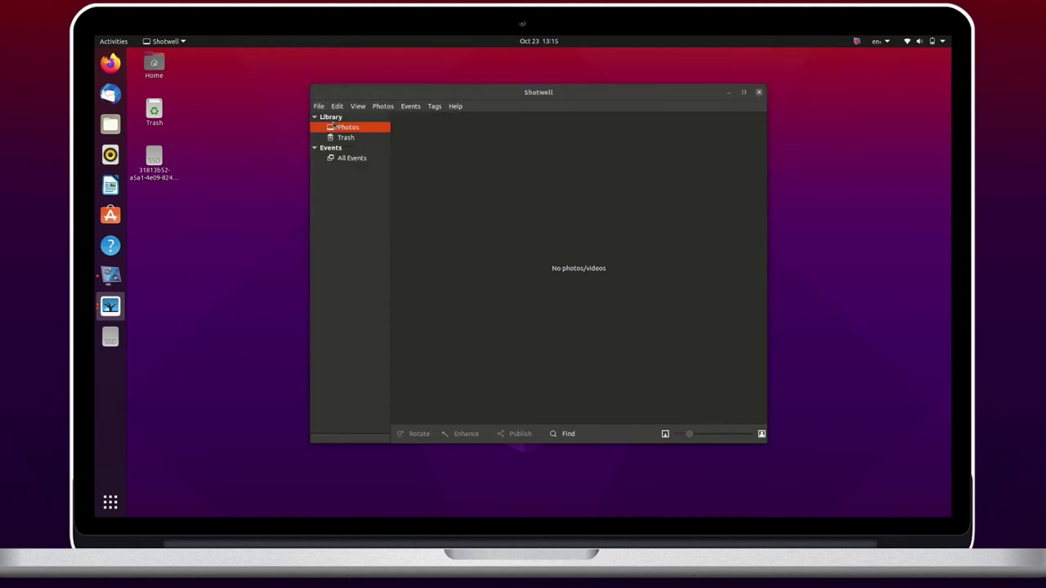
left_click(421, 184)
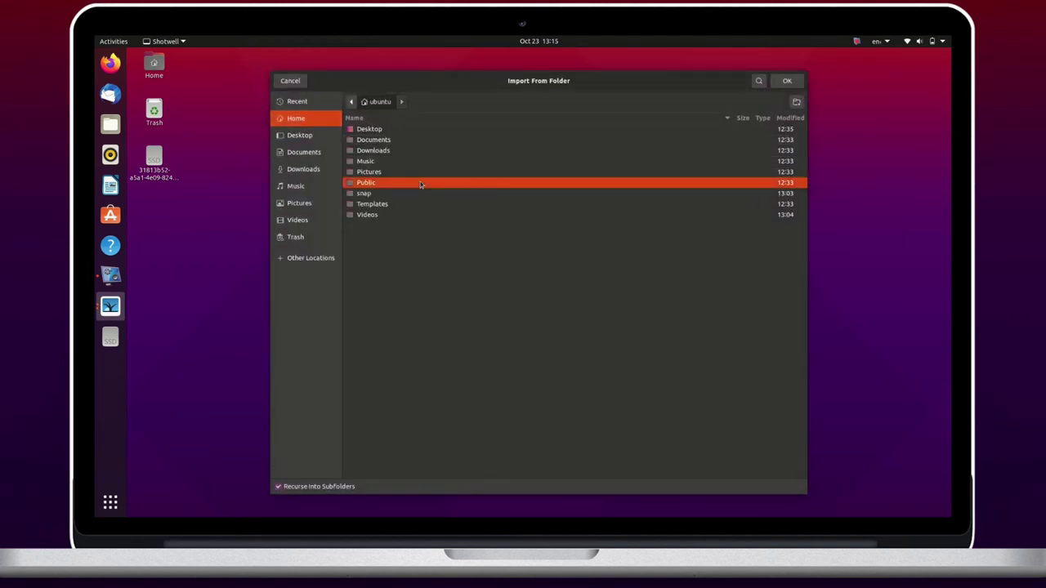
type("/usr/share/backgrounds/")
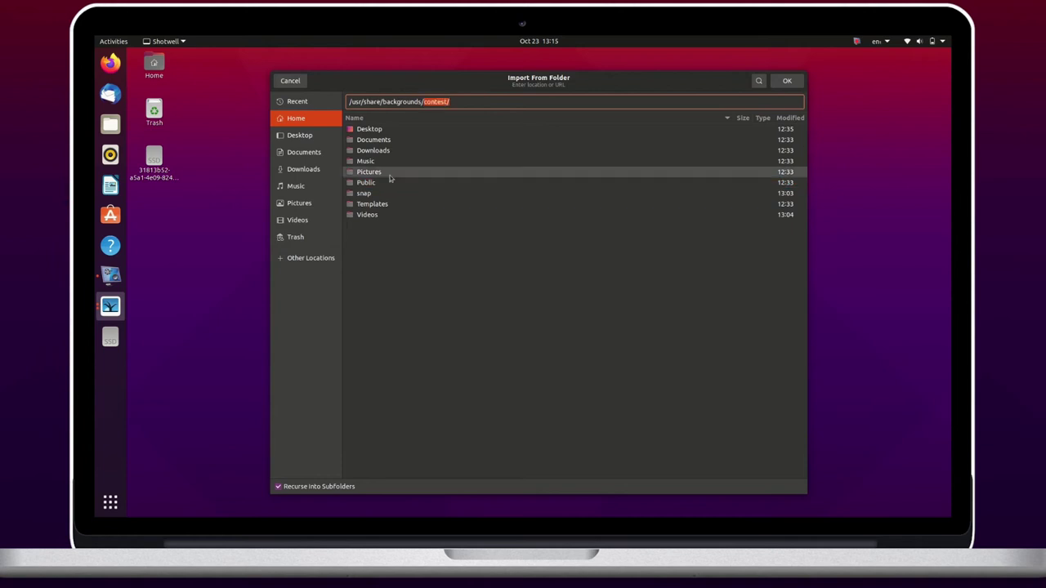
key("Return")
left_click(613, 287)
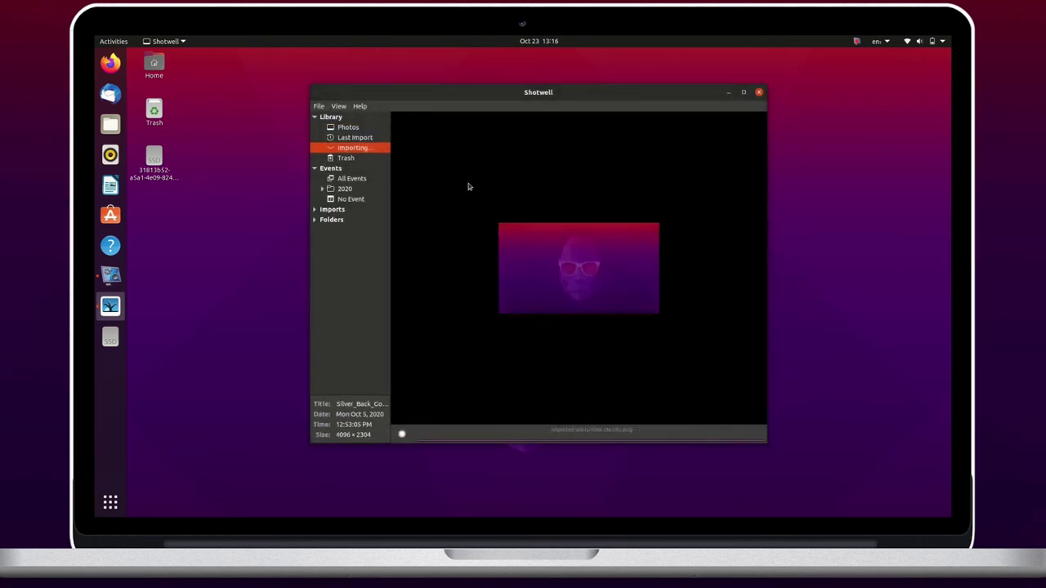
left_click(488, 284)
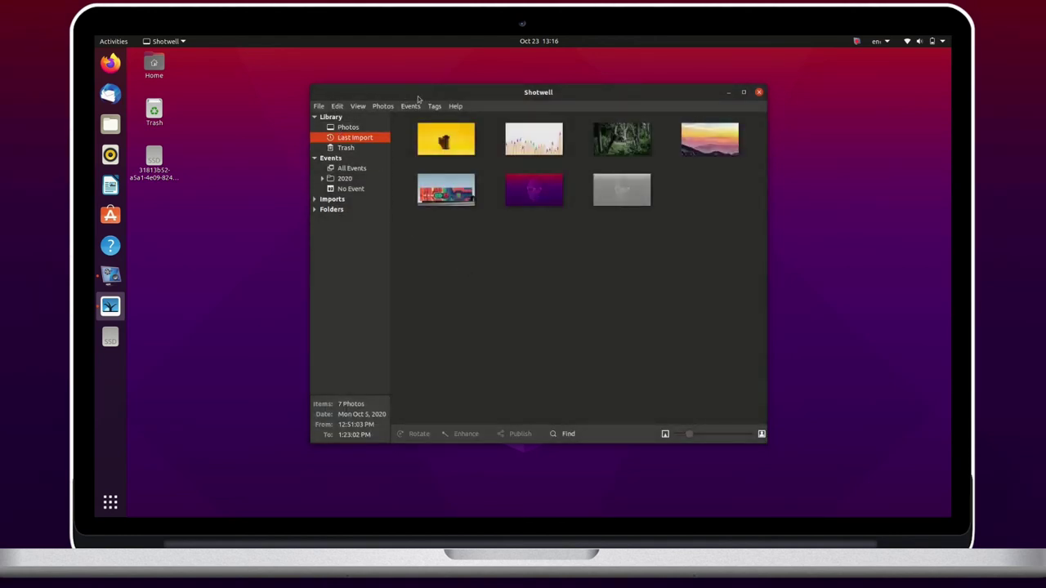
Maximize Shotwell and try different thumbnail sizes for the imported photos, ending on the largest size
double_click(449, 91)
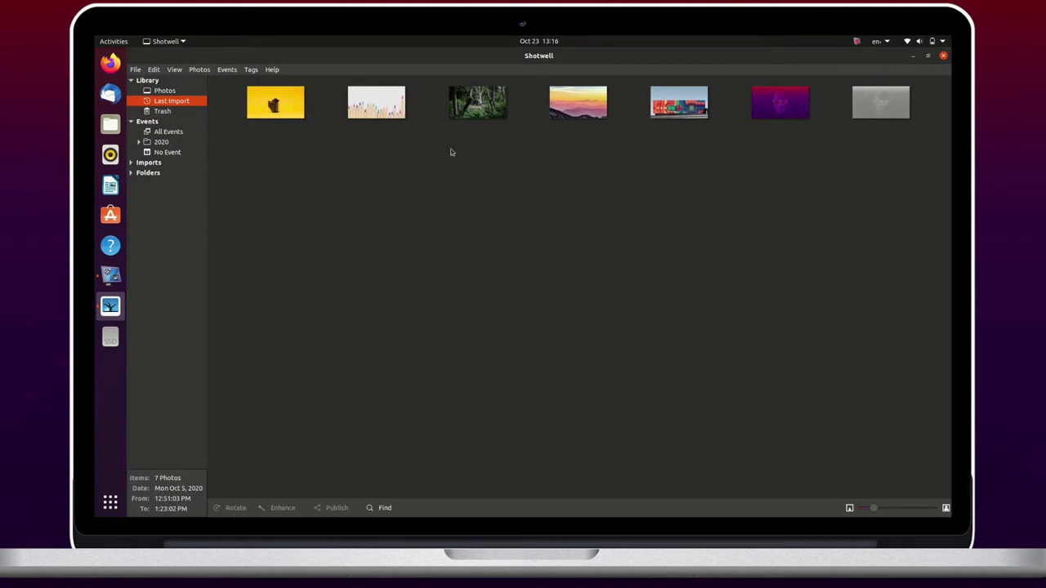
key("ctrl+plus")
key("ctrl+plus")
key("ctrl+minus")
key("ctrl+minus")
key("ctrl+plus")
key("ctrl+plus")
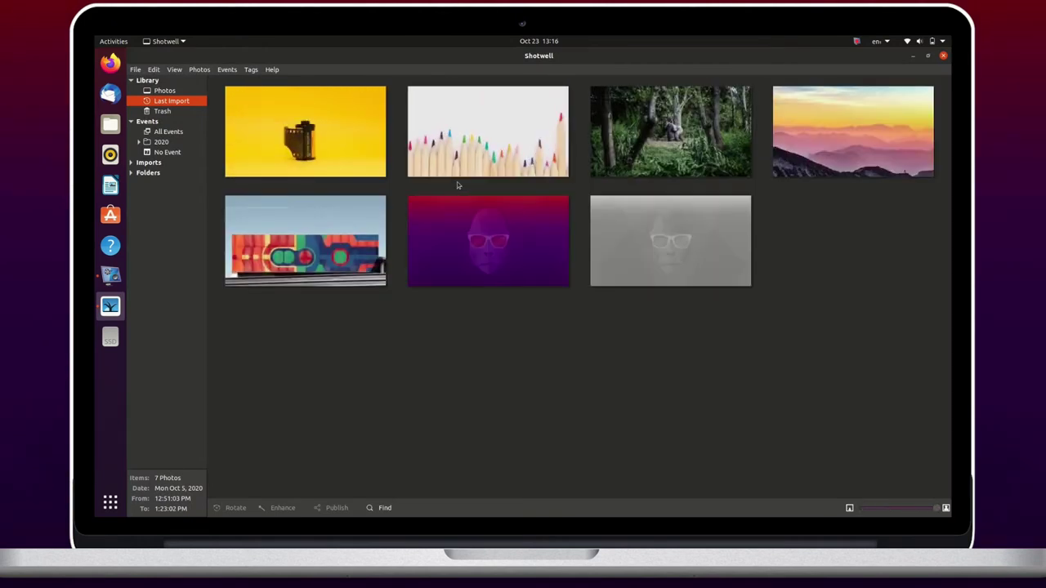
key("ctrl+minus")
key("ctrl+minus")
key("ctrl+plus")
key("ctrl+plus")
Select individual imported photos and review the commands available for the forest gorilla photo
left_click(666, 253)
left_click(562, 246)
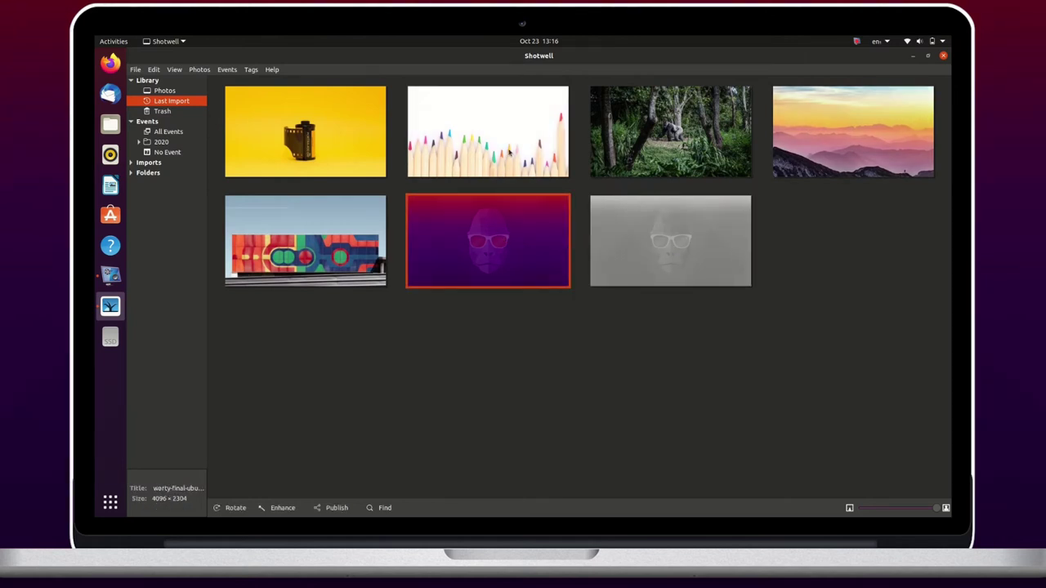
right_click(642, 155)
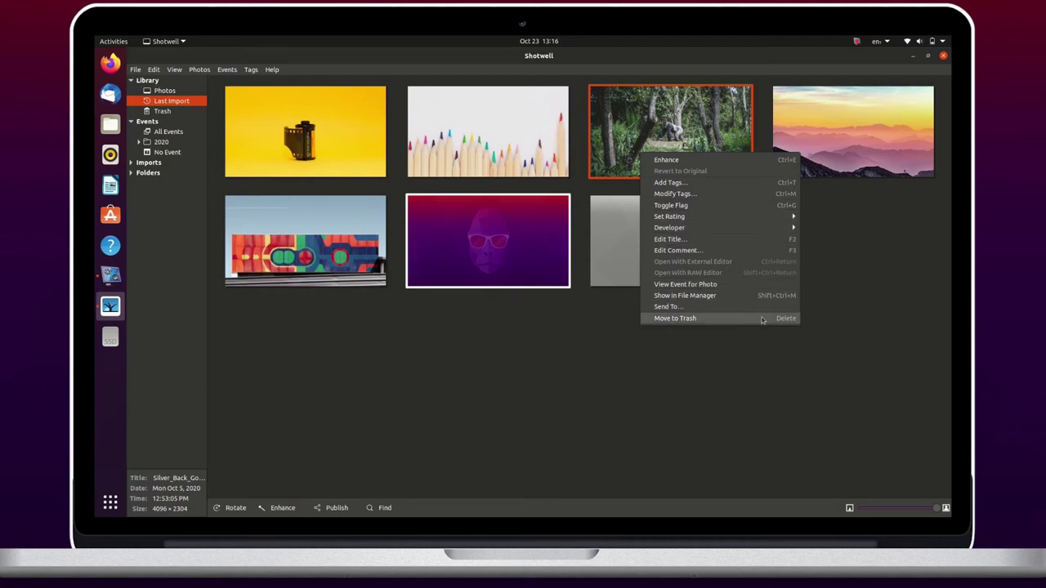
left_click(886, 254)
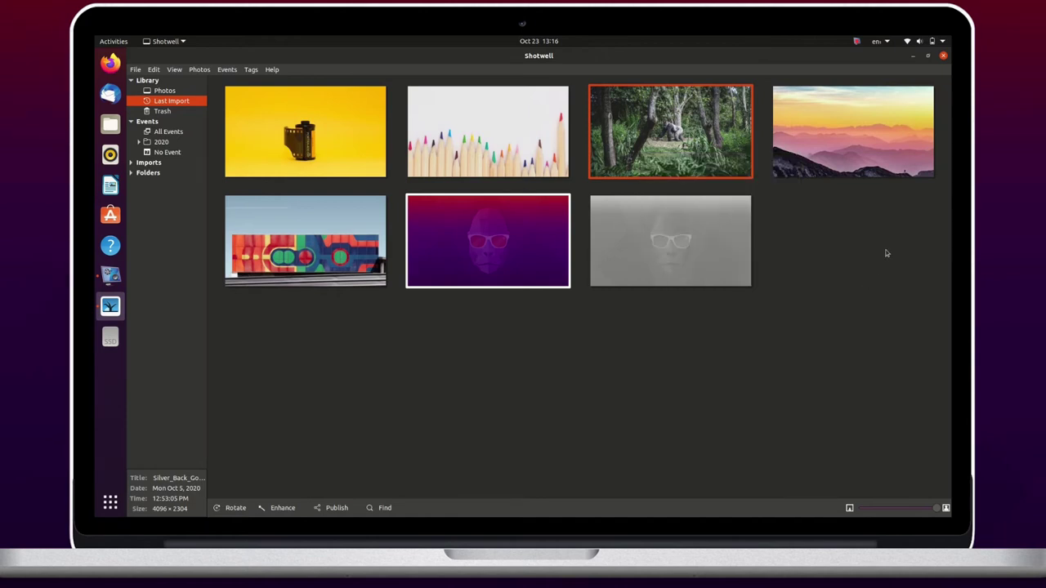
Close Shotwell, search the system for image and launch Image Viewer
left_click(943, 56)
key("super")
type("image")
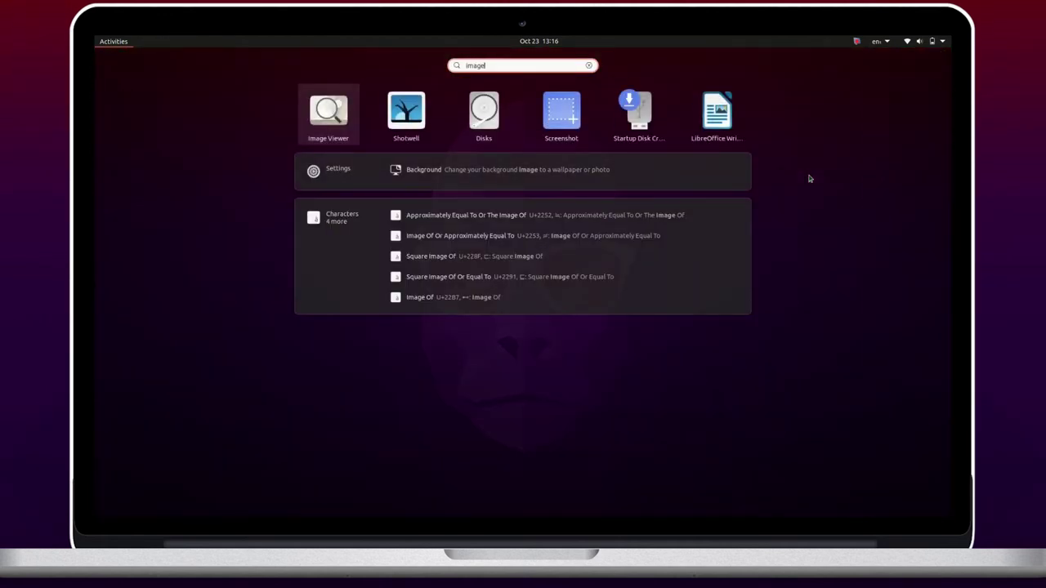
key("Return")
Open all the images in /usr/share/backgrounds/ in Image Viewer and maximize its window
key("ctrl+o")
type("/usr/share/backgrounds/")
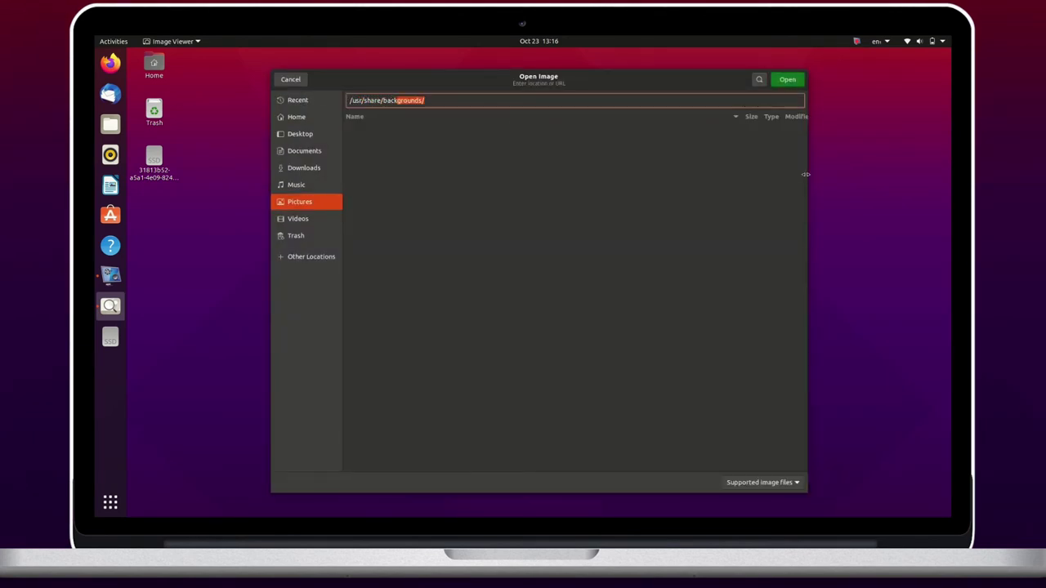
key("Tab")
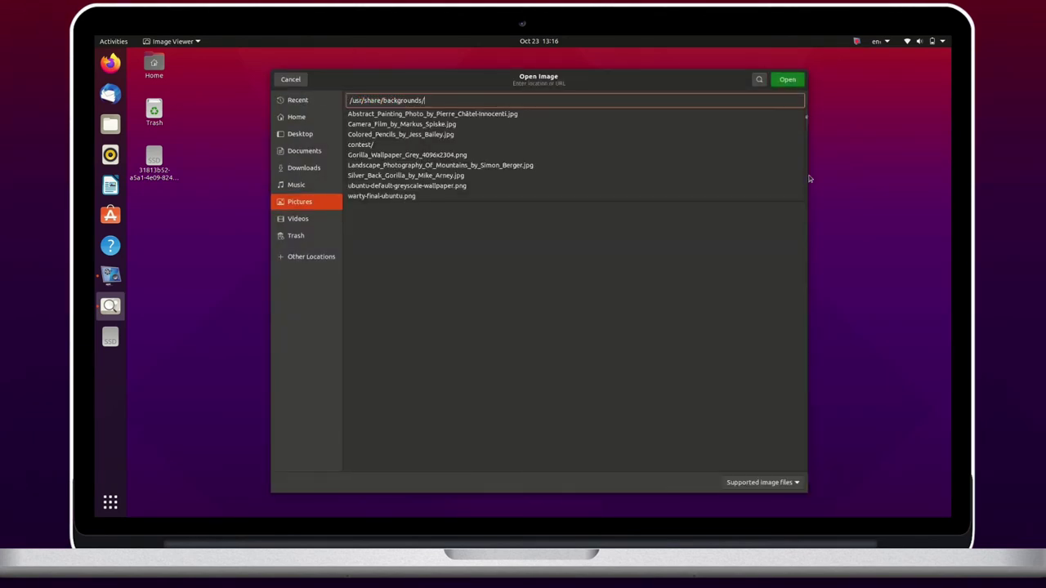
key("Return")
key("ctrl+a")
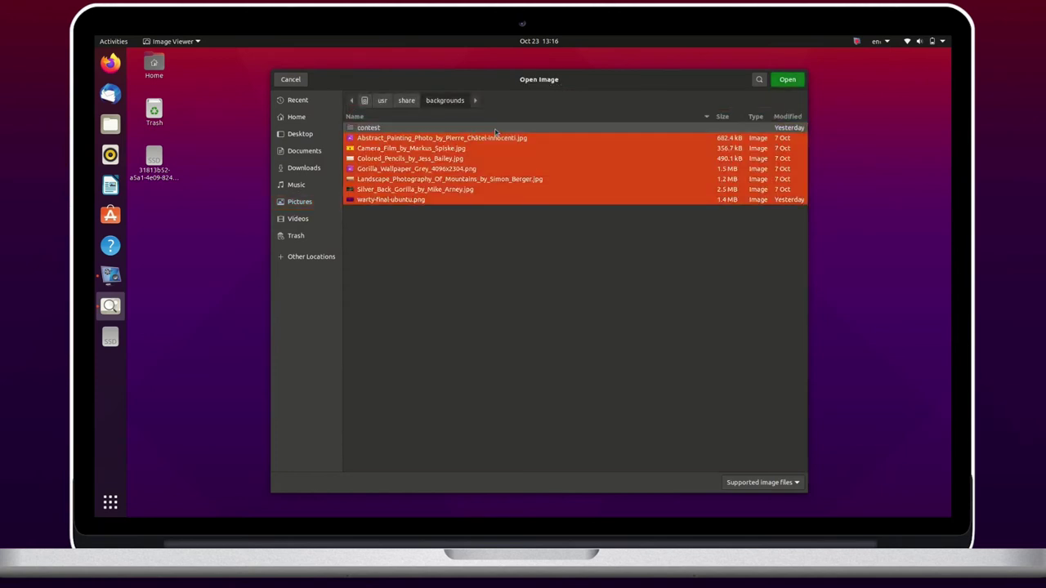
left_click(785, 82)
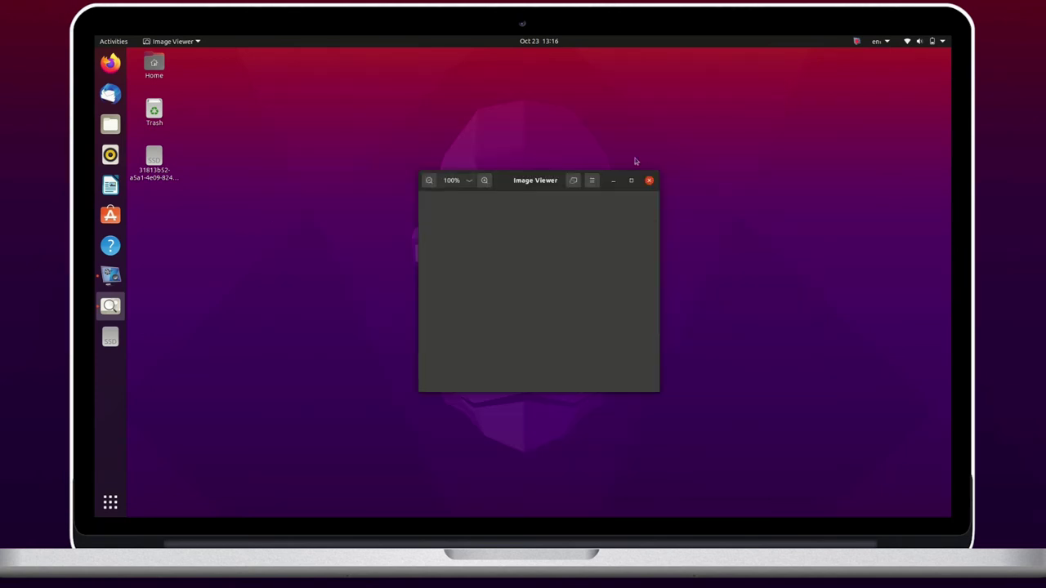
double_click(515, 180)
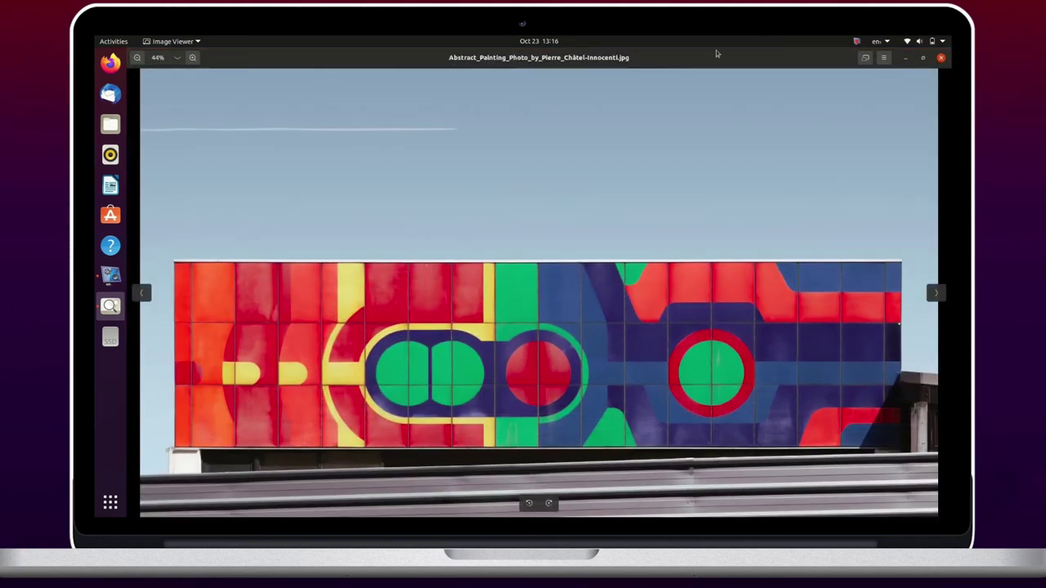
Show the Image Gallery strip in Image Viewer
left_click(883, 58)
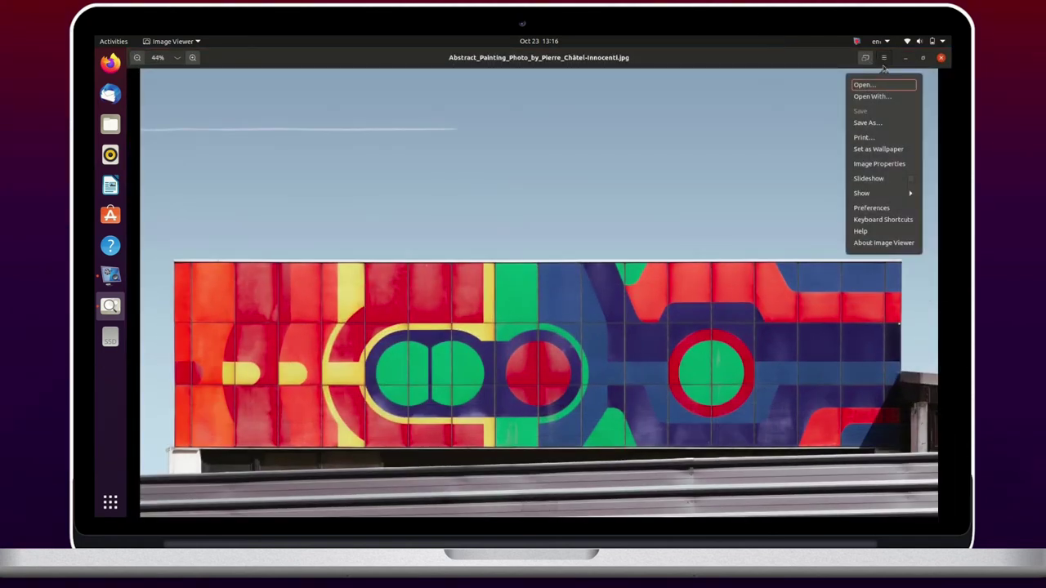
left_click(894, 194)
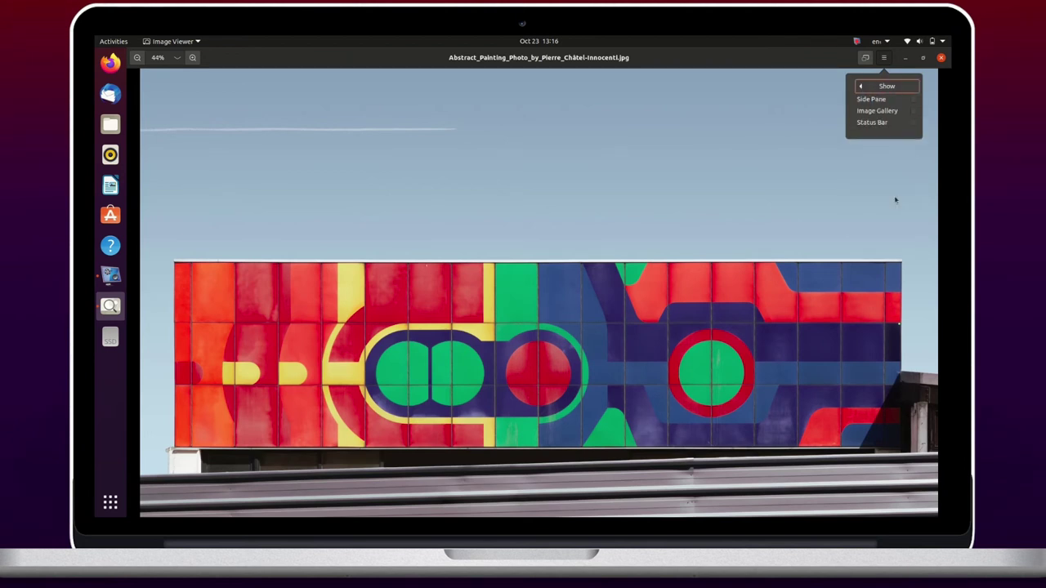
left_click(892, 113)
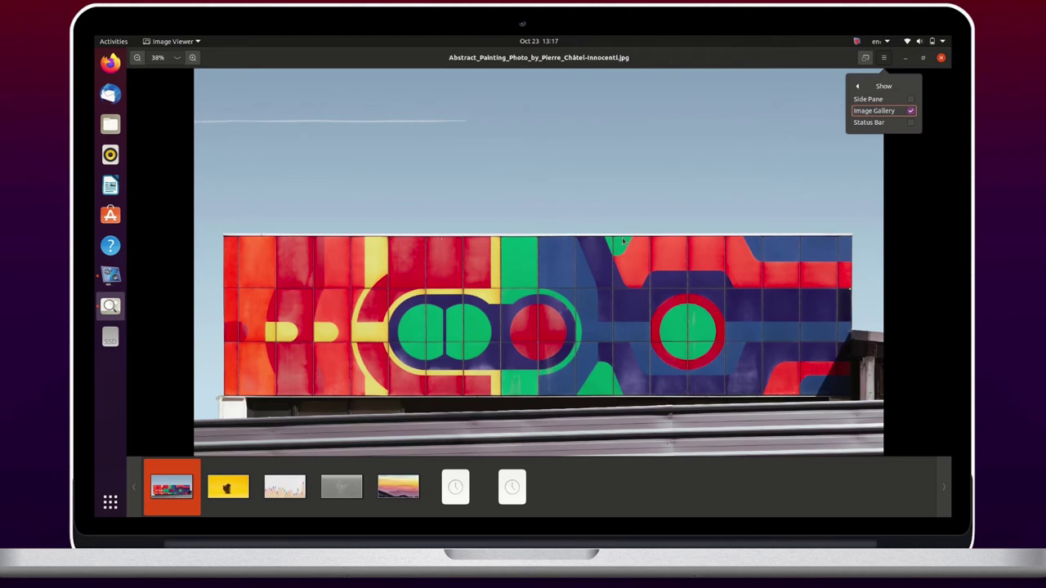
Browse the opened wallpapers through the gallery strip and review the commands available for warty-final-ubuntu.png
left_click(232, 491)
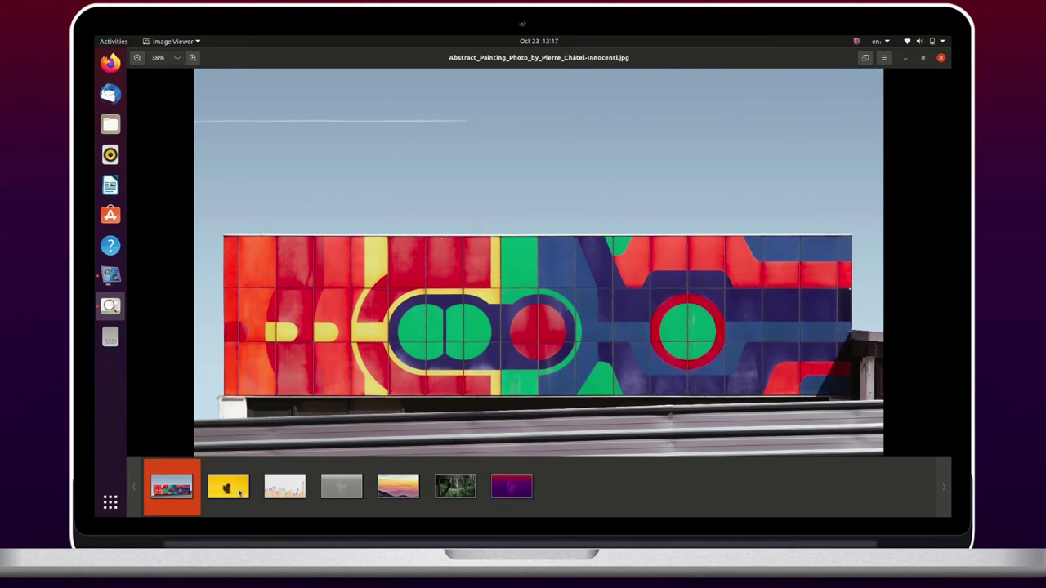
left_click(246, 497)
left_click(287, 495)
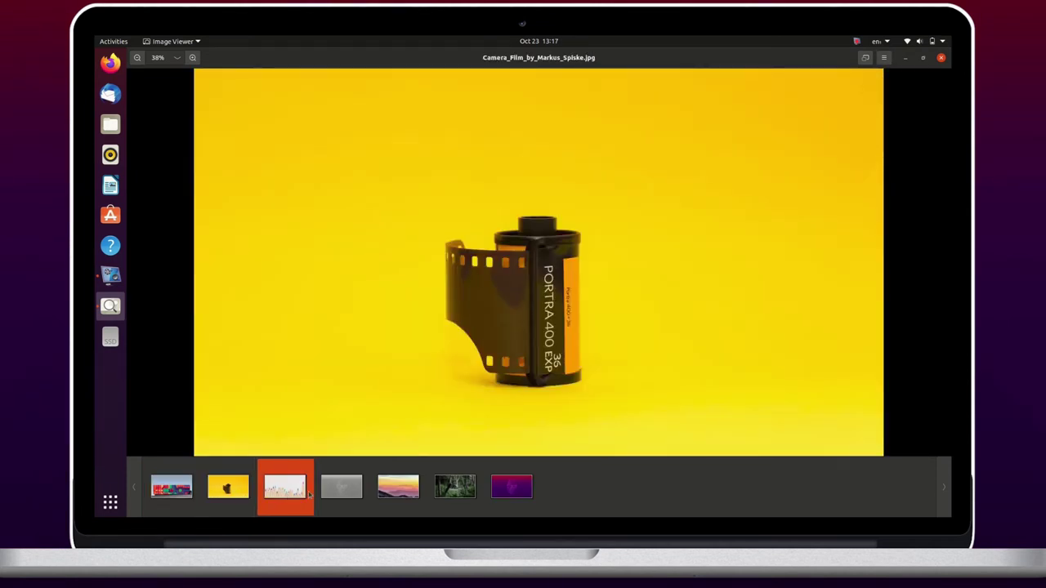
left_click(343, 495)
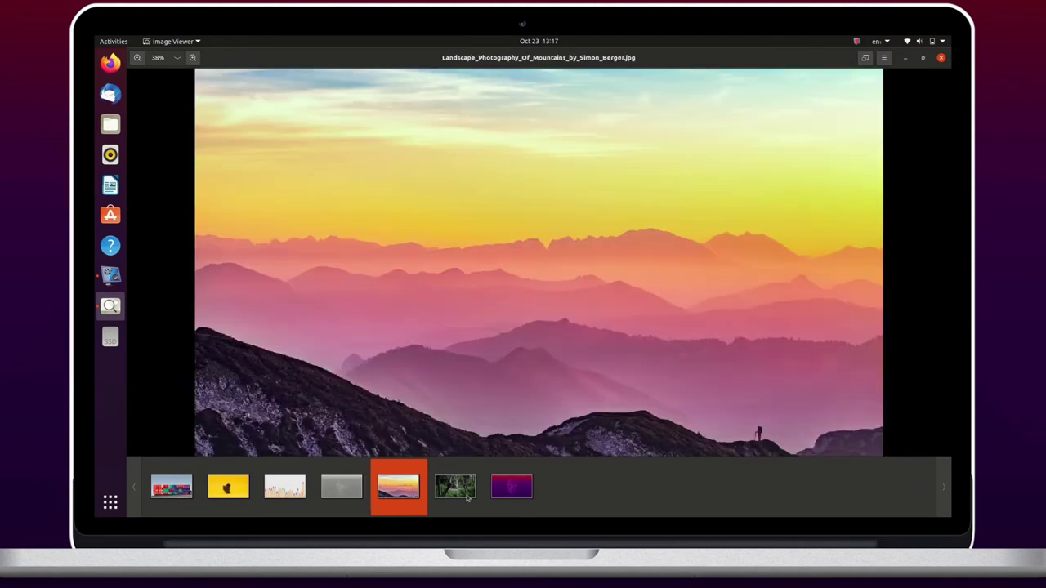
left_click(470, 497)
left_click(515, 483)
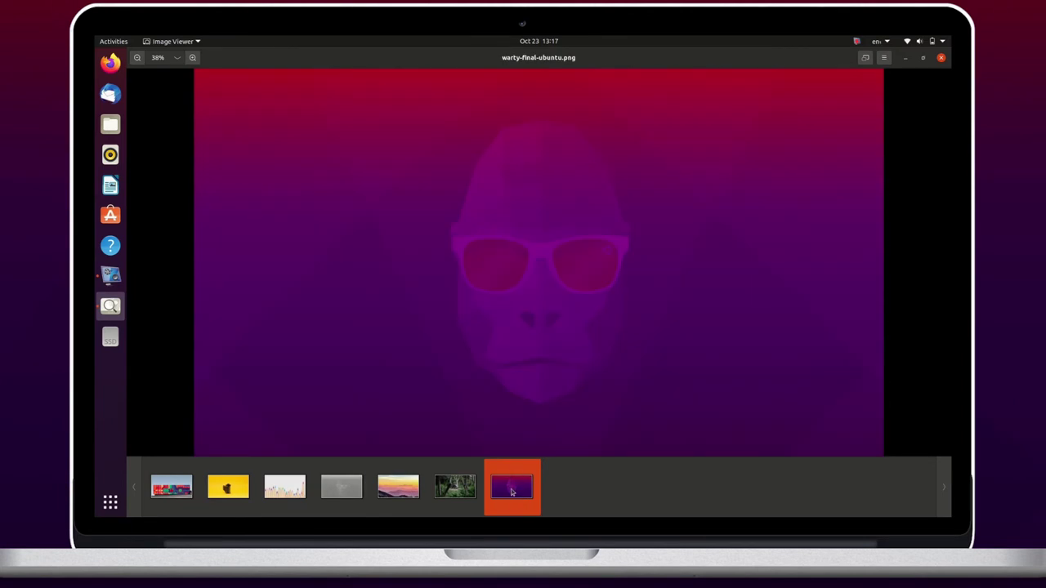
right_click(512, 492)
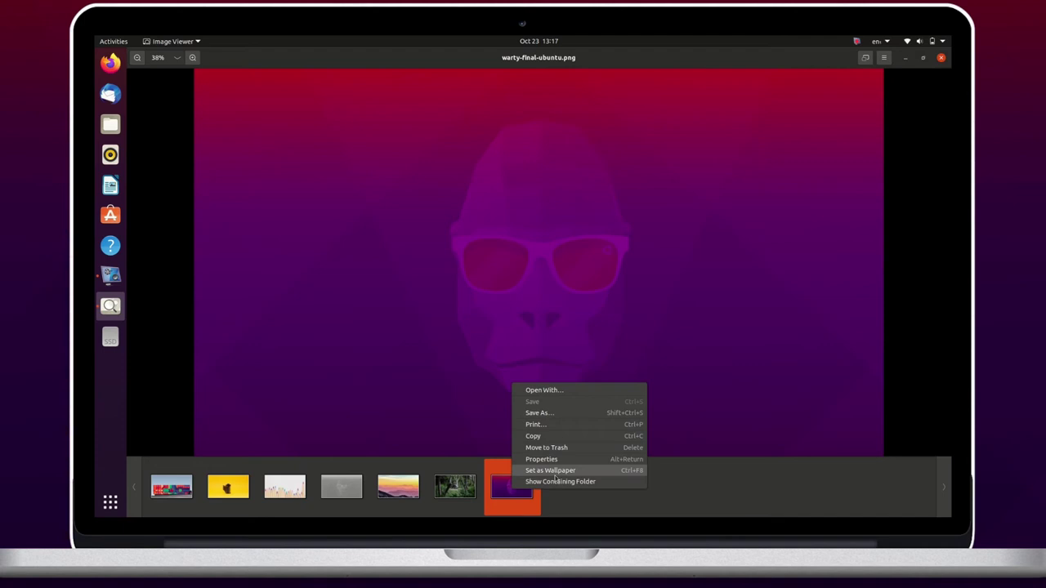
left_click(463, 371)
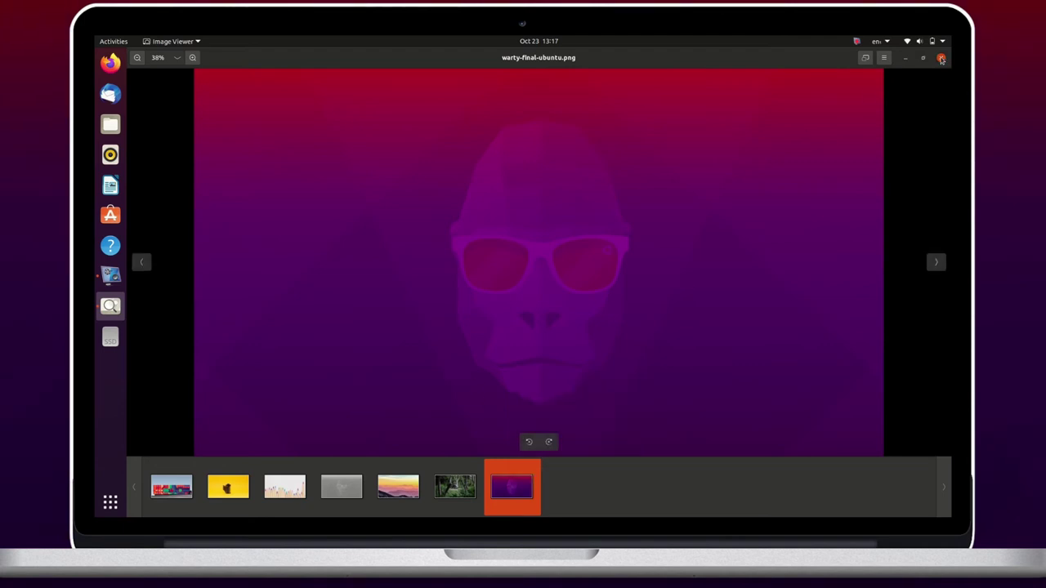
Close Image Viewer, then search the system for writer and launch LibreOffice Writer, dismissing the tip of the day
left_click(942, 59)
key("super")
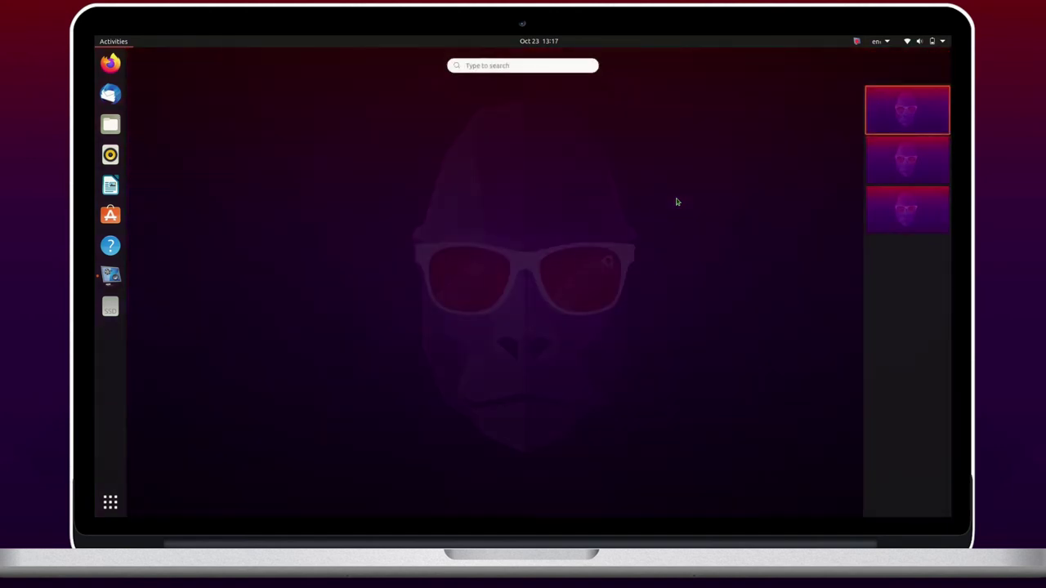
type("writer")
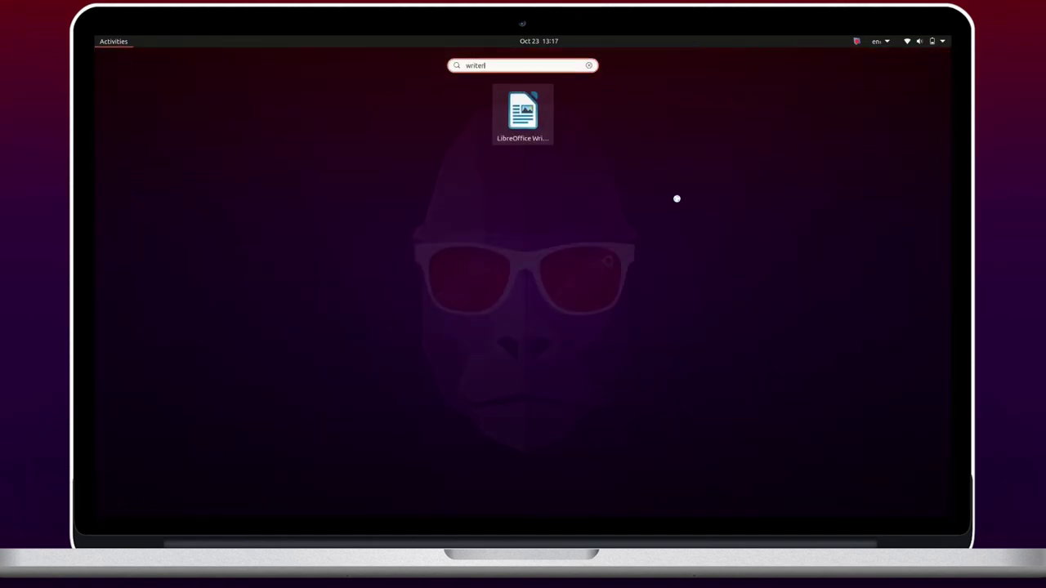
key("Return")
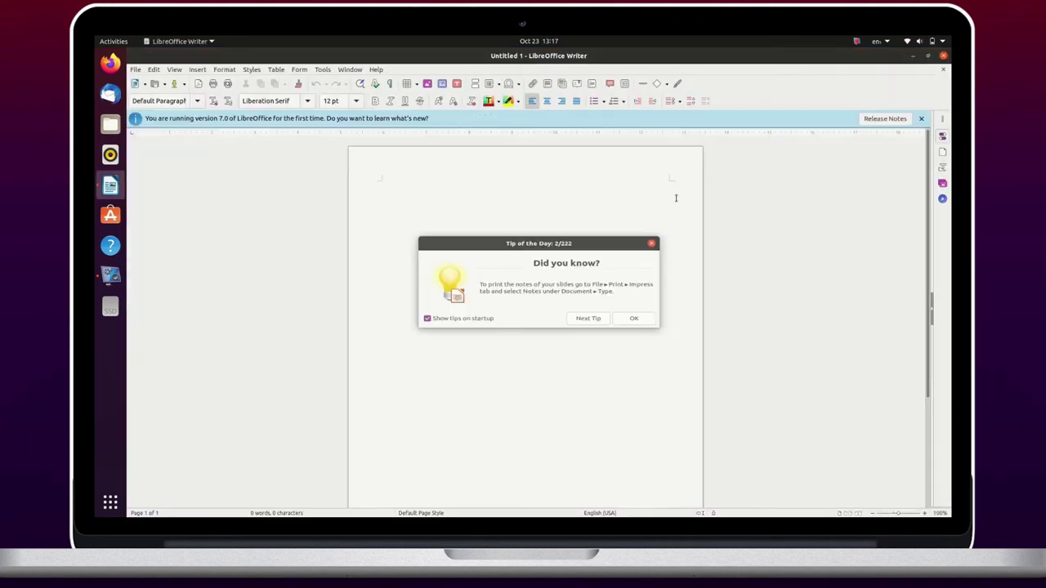
key("Escape")
Search the system for calc and launch LibreOffice Calc
key("super")
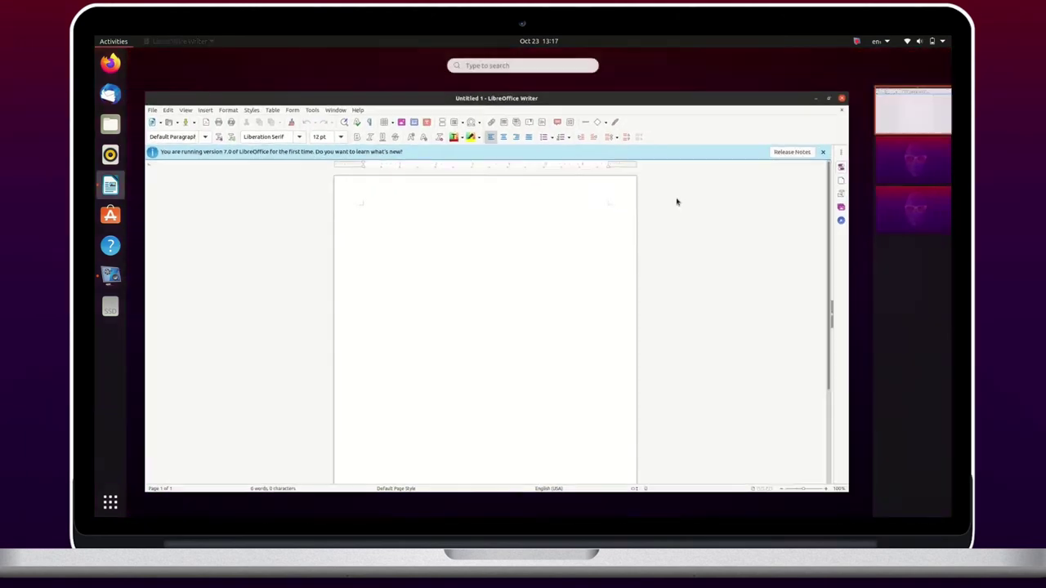
type("calc")
key("Return")
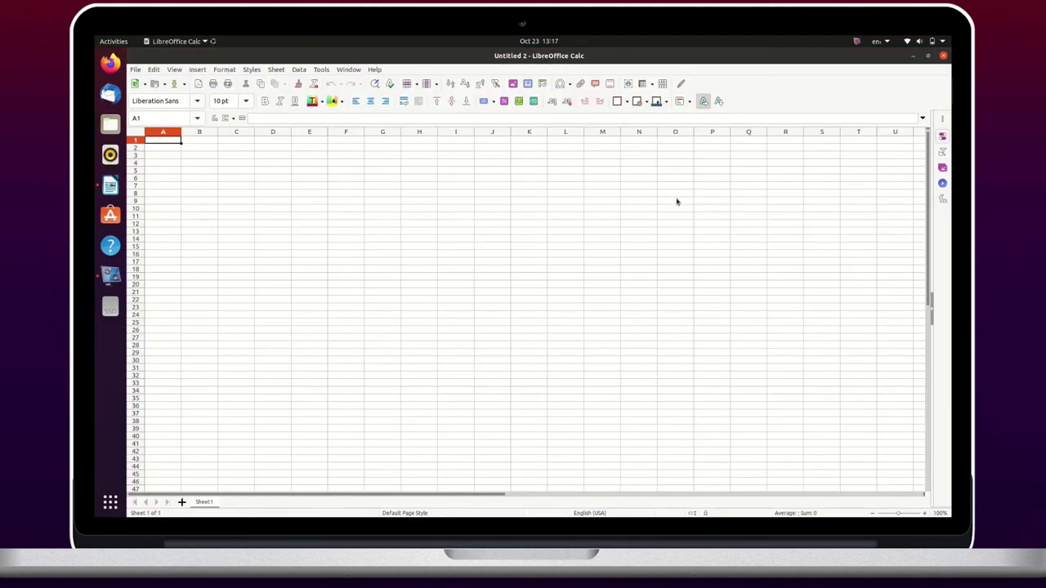
Search the system for impre and launch LibreOffice Impress with a blank presentation, skipping the template selection
key("super")
type("impre")
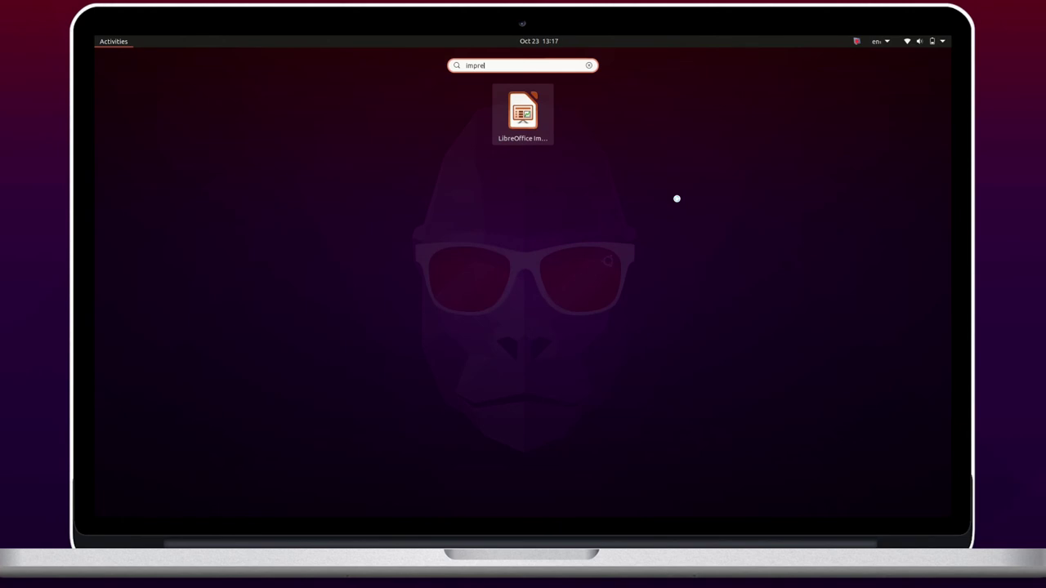
key("Return")
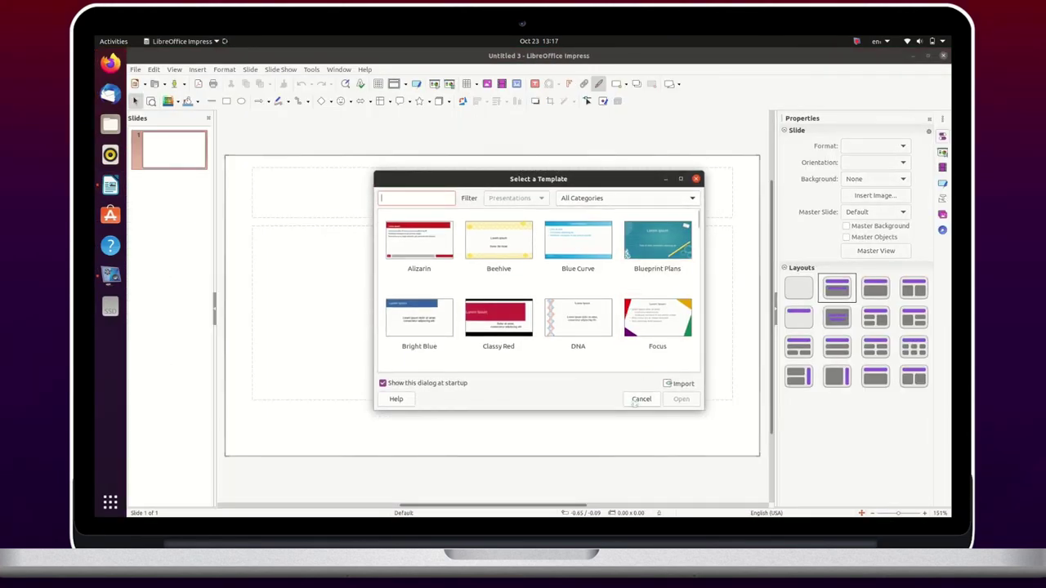
left_click(638, 399)
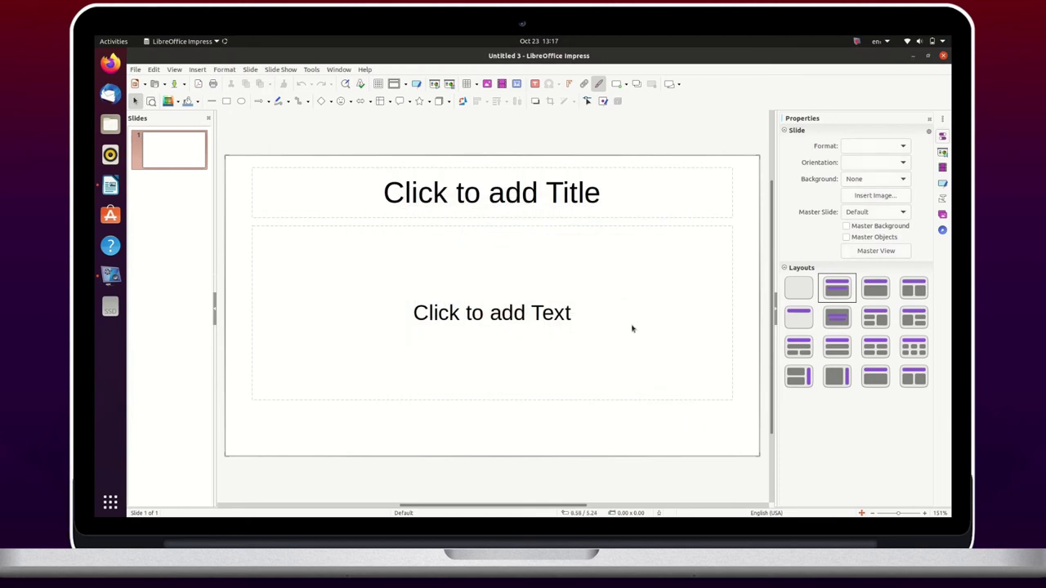
Tile the Impress and Calc windows side by side, with Calc in the left half and Impress in the right
double_click(675, 57)
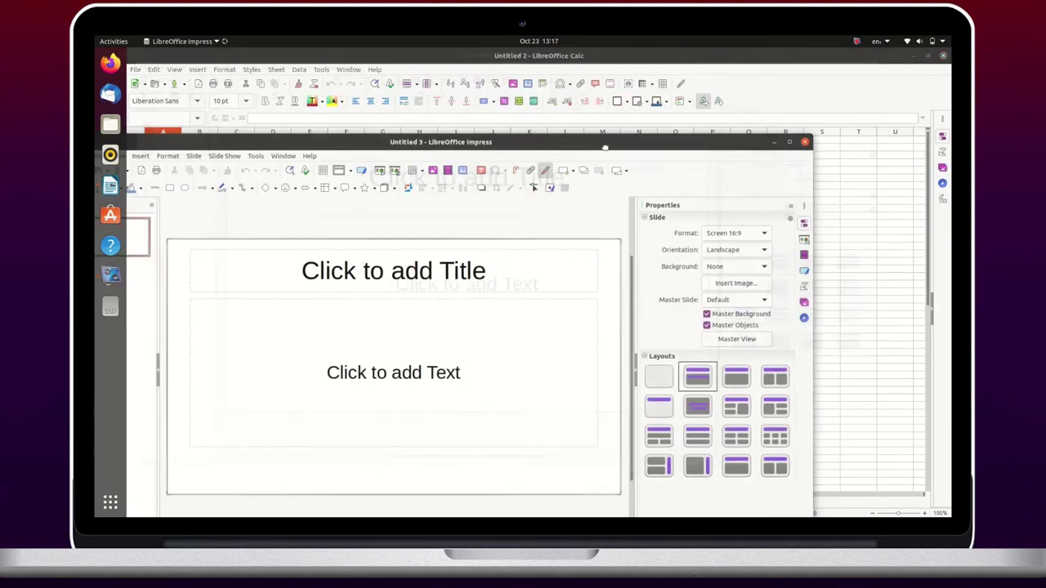
key("super+Right")
left_click_drag(364, 59, 97, 138)
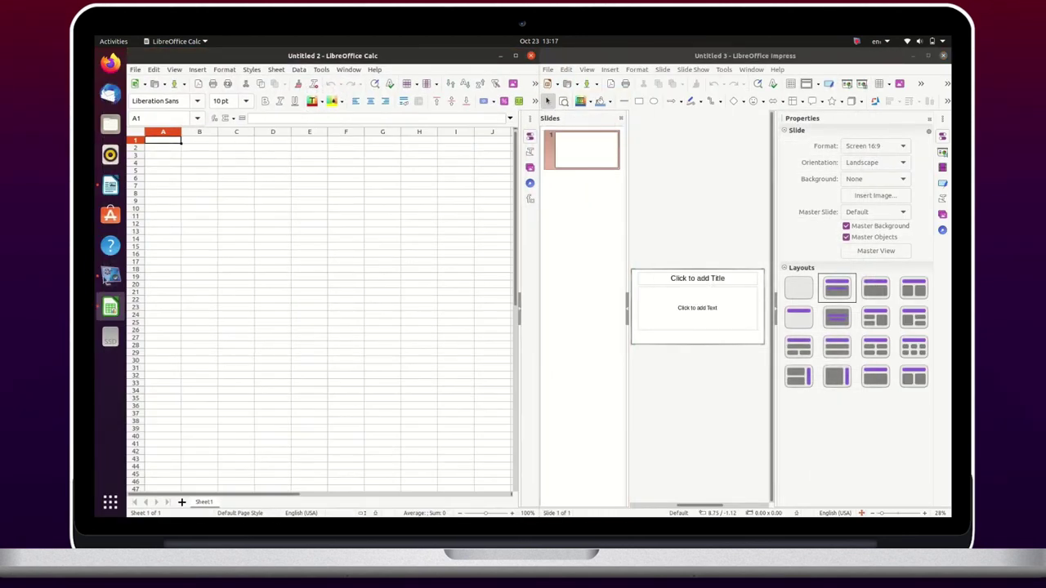
Tile the Writer window beside Impress and enter "Ubuntu 20.10" and "Groovy Gorilla" on separate lines of the document
left_click(111, 186)
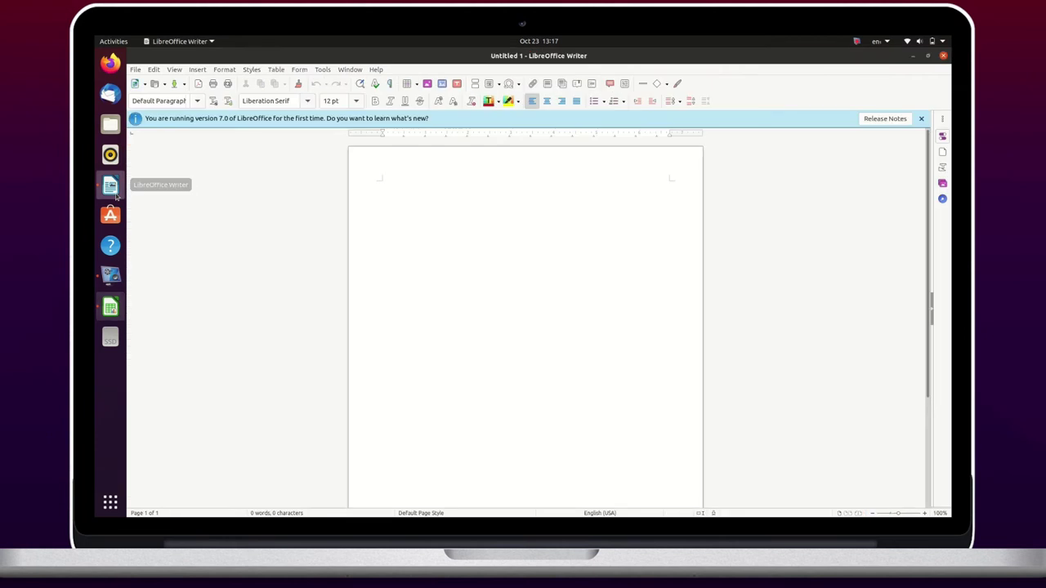
left_click_drag(500, 57, 96, 140)
type("Ubuntu")
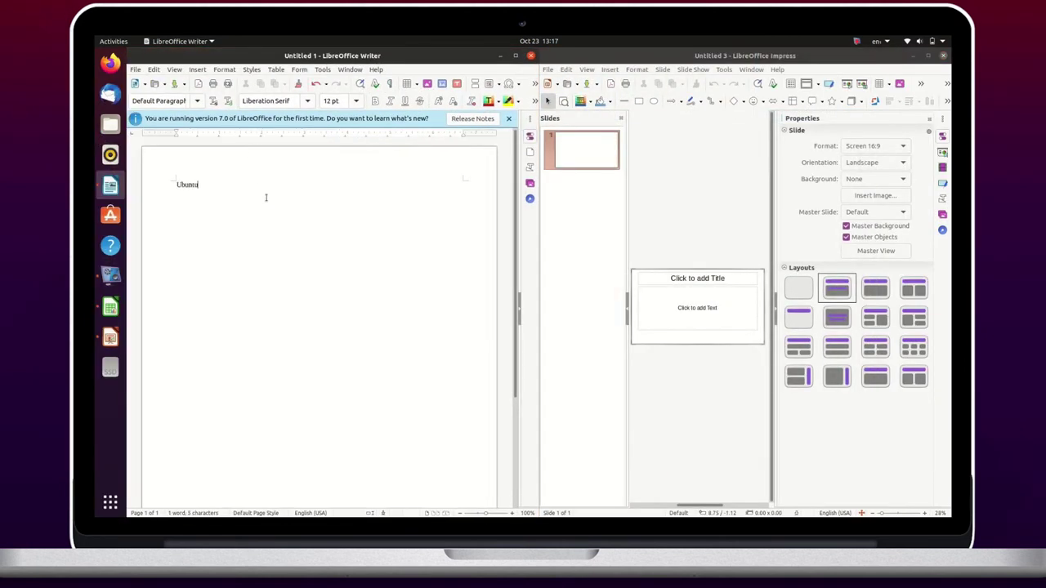
type(" 20.10 Groovy Gorilla")
Apply the Title style to the "Ubuntu 20.10" line and the Subtitle style to the "Groovy Gorilla" line
left_click_drag(226, 185, 175, 185)
left_click(196, 101)
left_click(148, 161)
left_click_drag(222, 215, 160, 215)
left_click(197, 101)
left_click(160, 176)
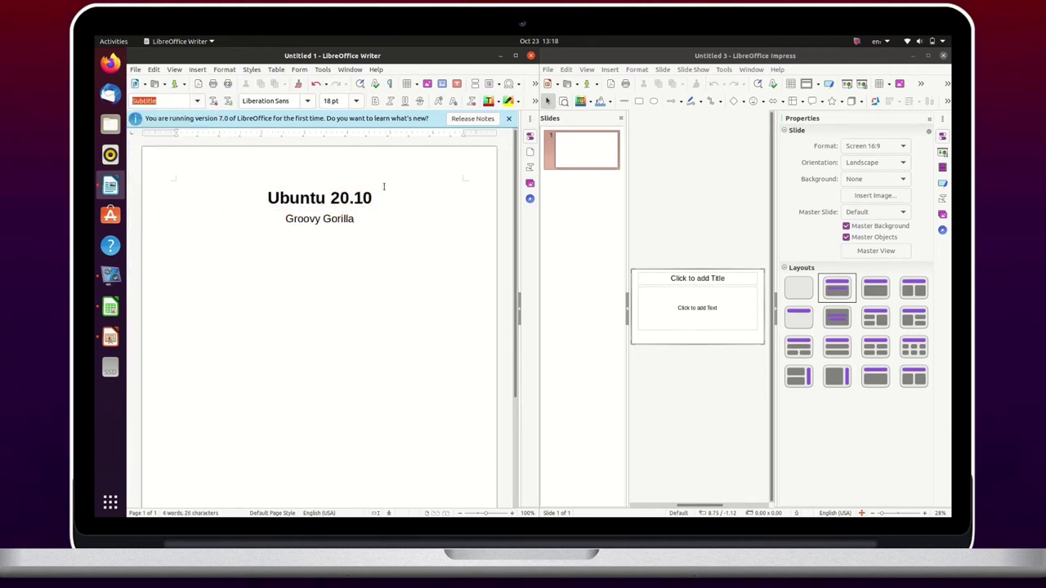
Check the LibreOffice version information in the About LibreOffice dialog and close it
left_click(376, 70)
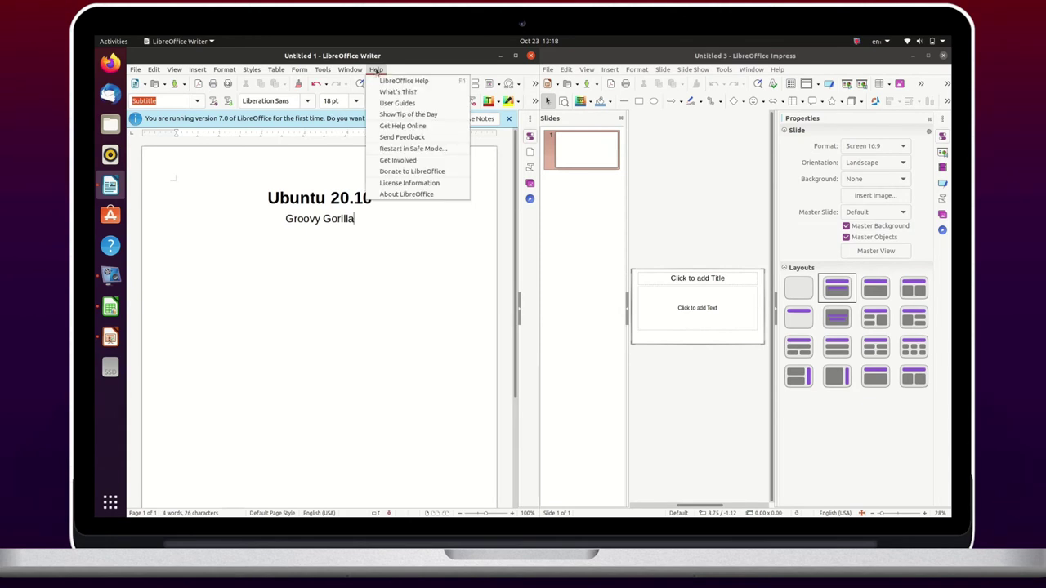
left_click(400, 196)
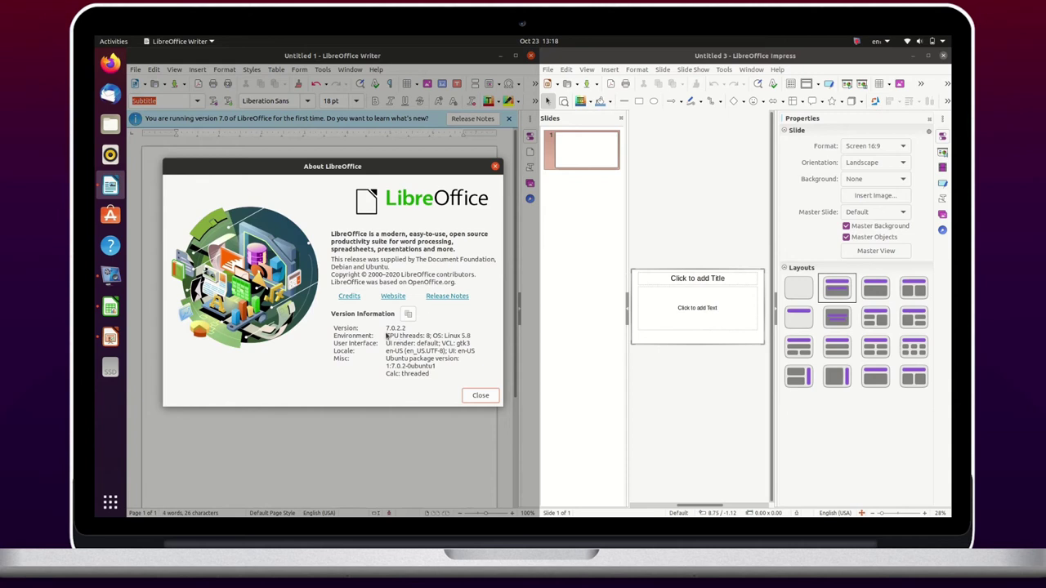
left_click(481, 396)
View all open windows in the overview, then close the LibreOffice documents, discarding the changes to Untitled 1
key("super")
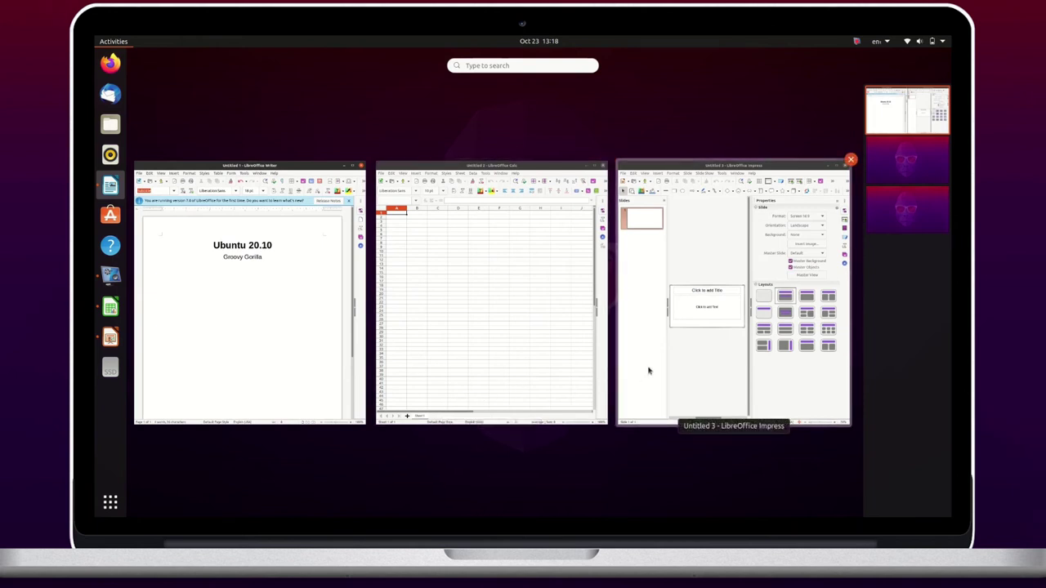
key("super")
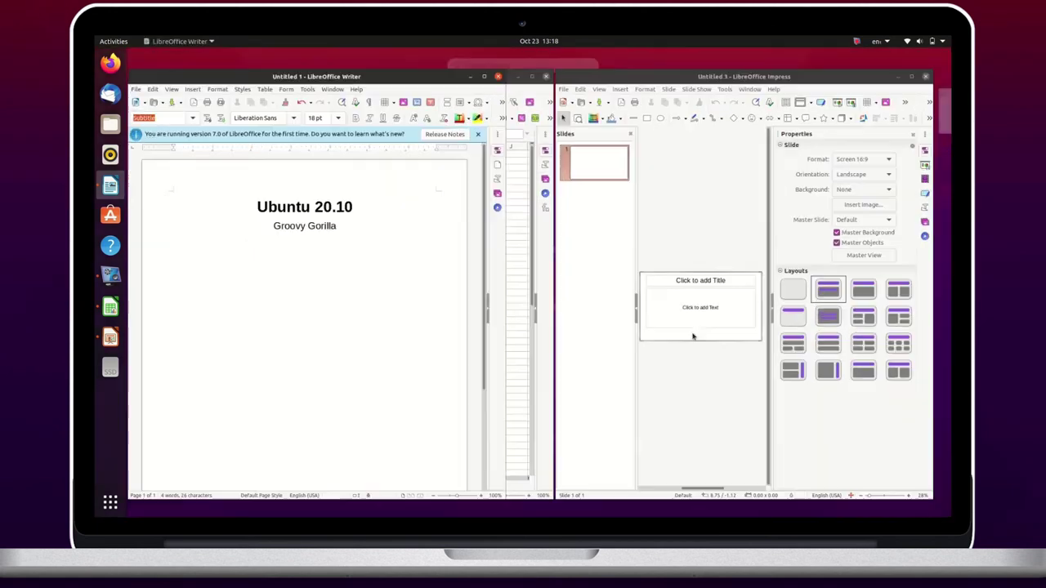
key("ctrl+w")
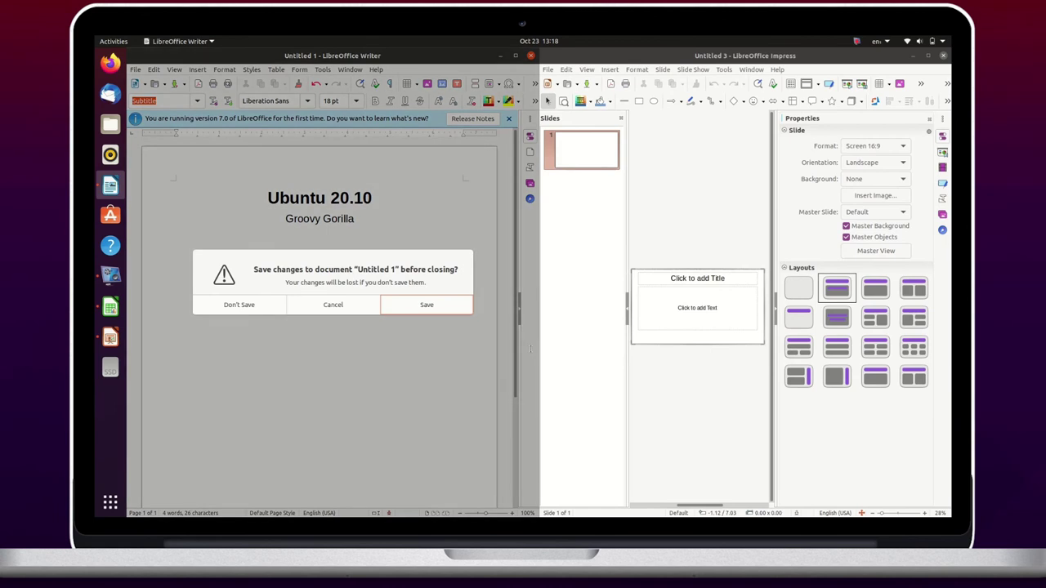
key("Left")
key("Left")
key("Return")
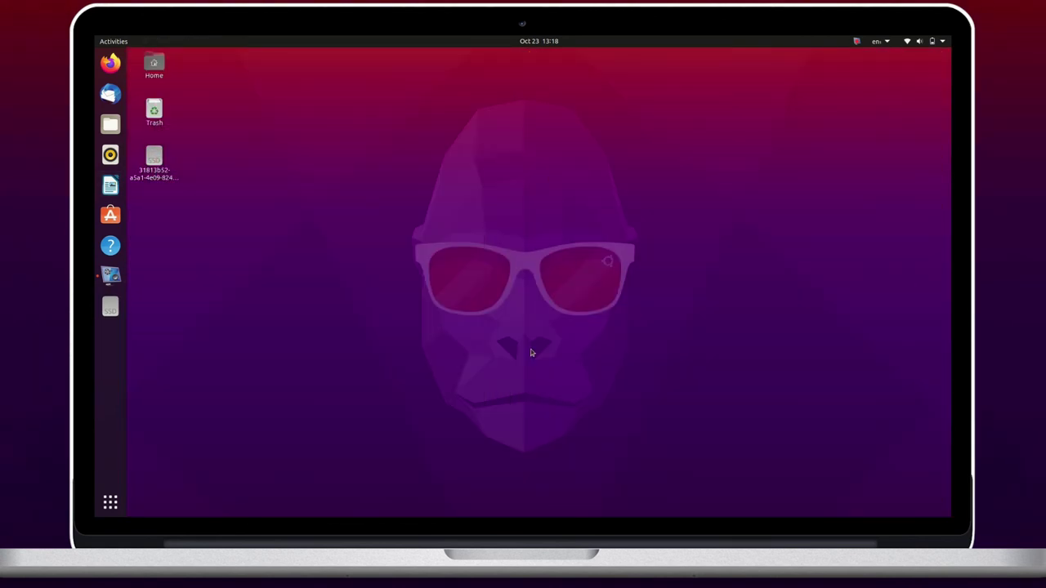
Search the system for setting and launch Settings
key("super")
type("setting")
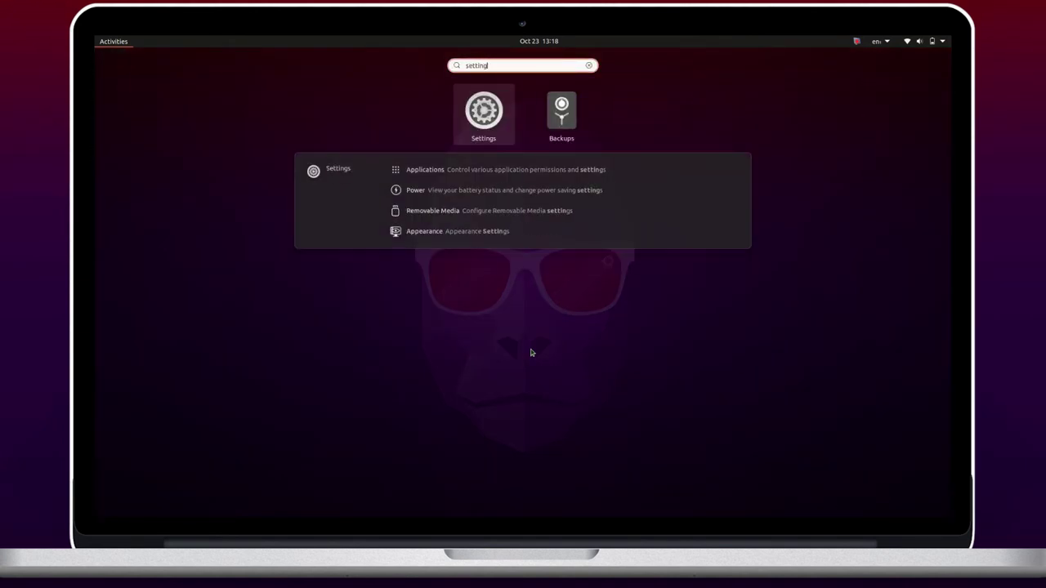
key("Return")
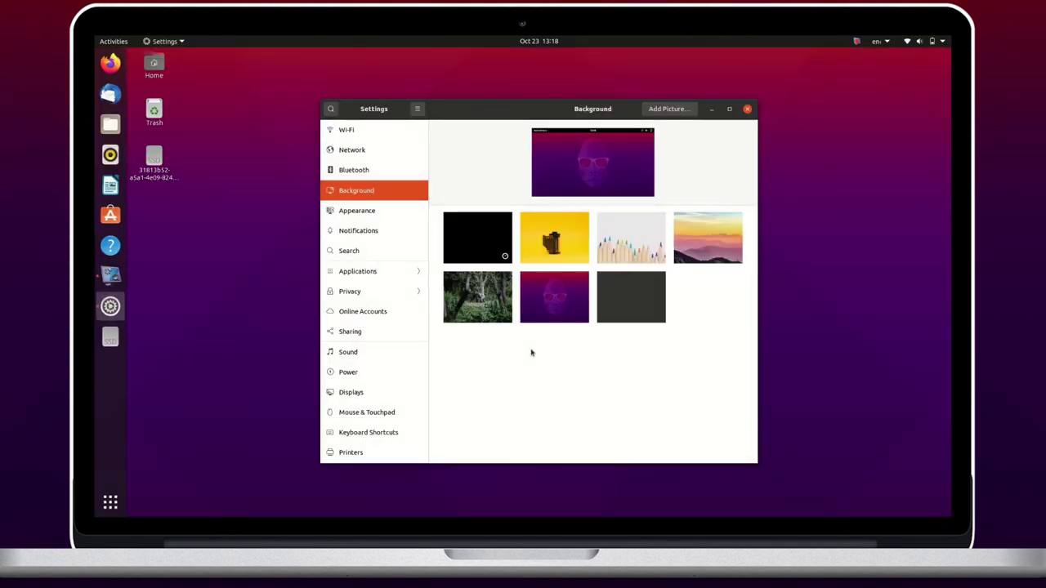
View the Network, Bluetooth and Notifications settings, then open the Appearance settings
left_click(399, 154)
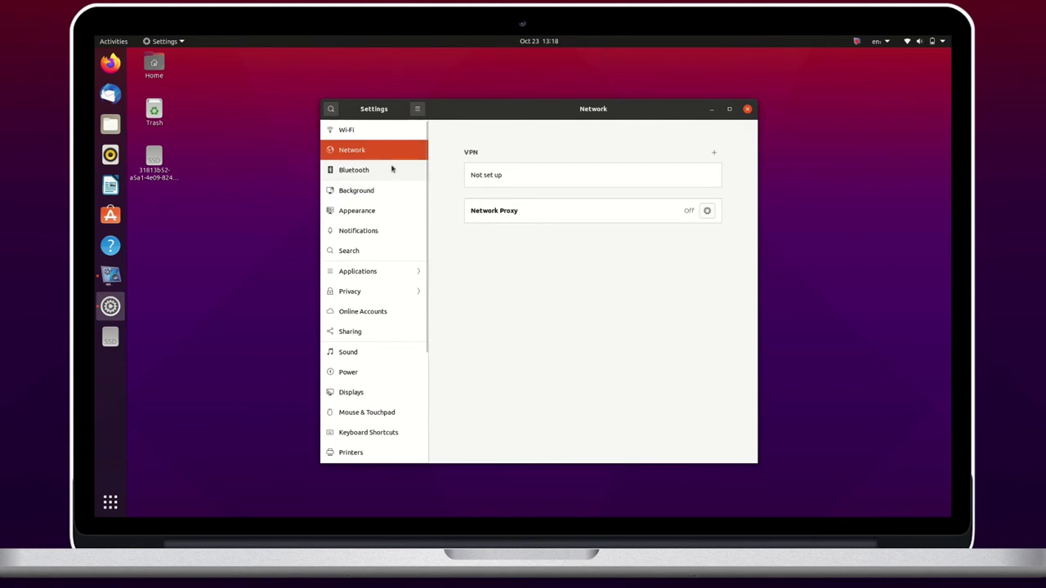
left_click(392, 169)
left_click(378, 209)
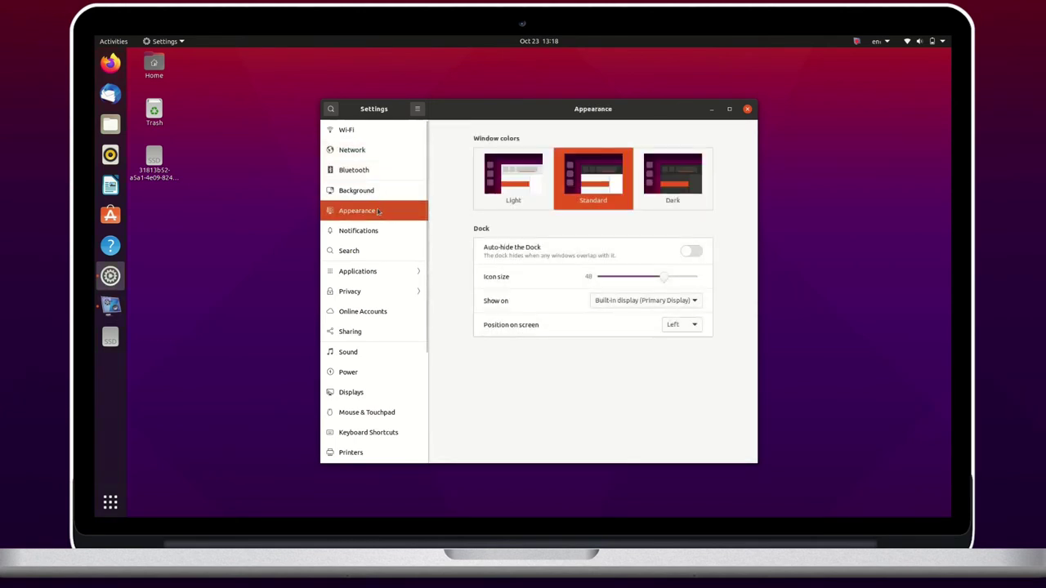
left_click(377, 235)
left_click(385, 211)
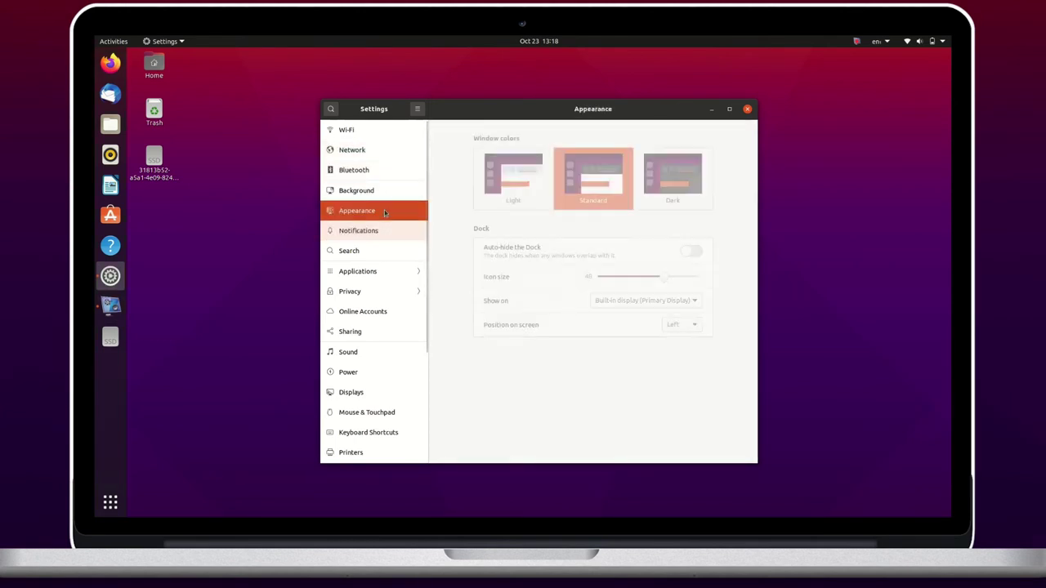
Try the Light window colors with a Files window open, then Standard and Dark, and return to Standard
left_click(520, 190)
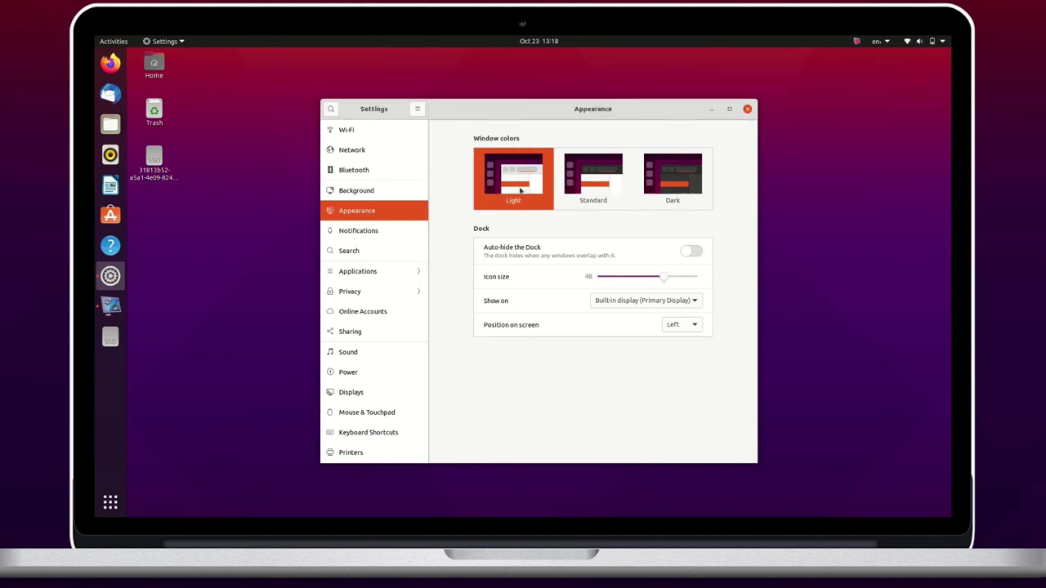
left_click(110, 125)
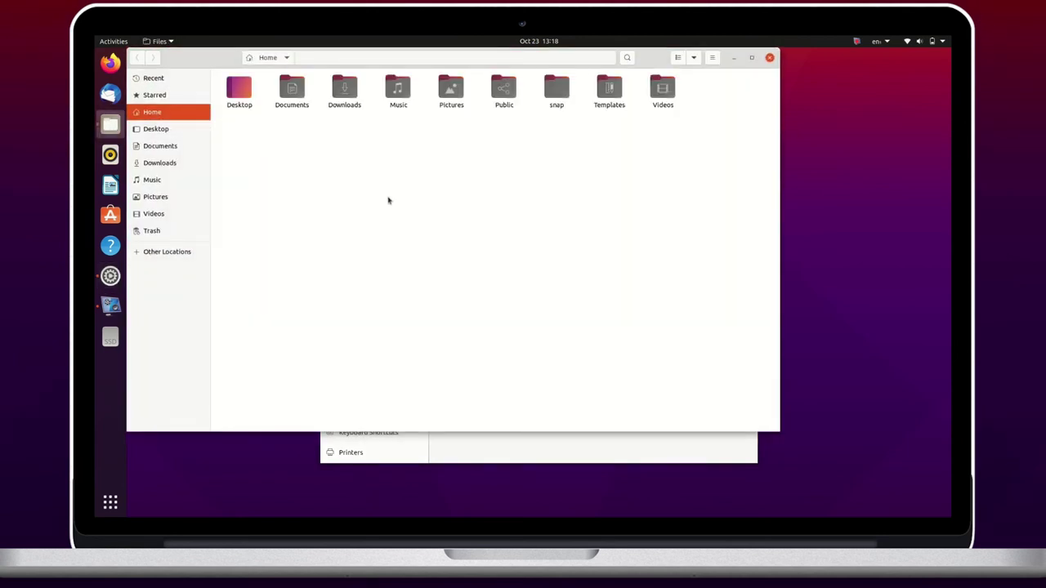
key("alt+Tab")
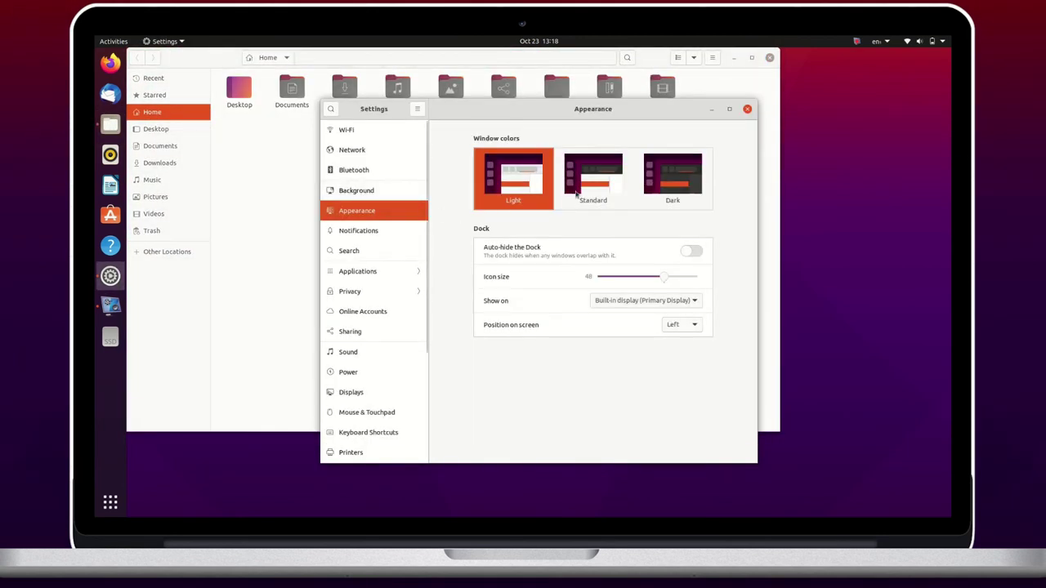
left_click(584, 194)
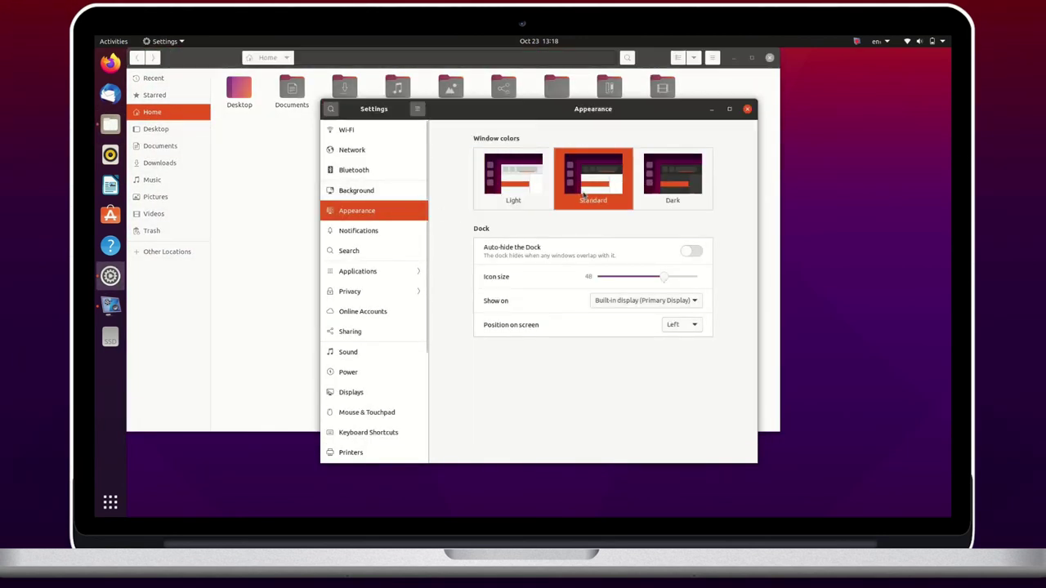
left_click(697, 177)
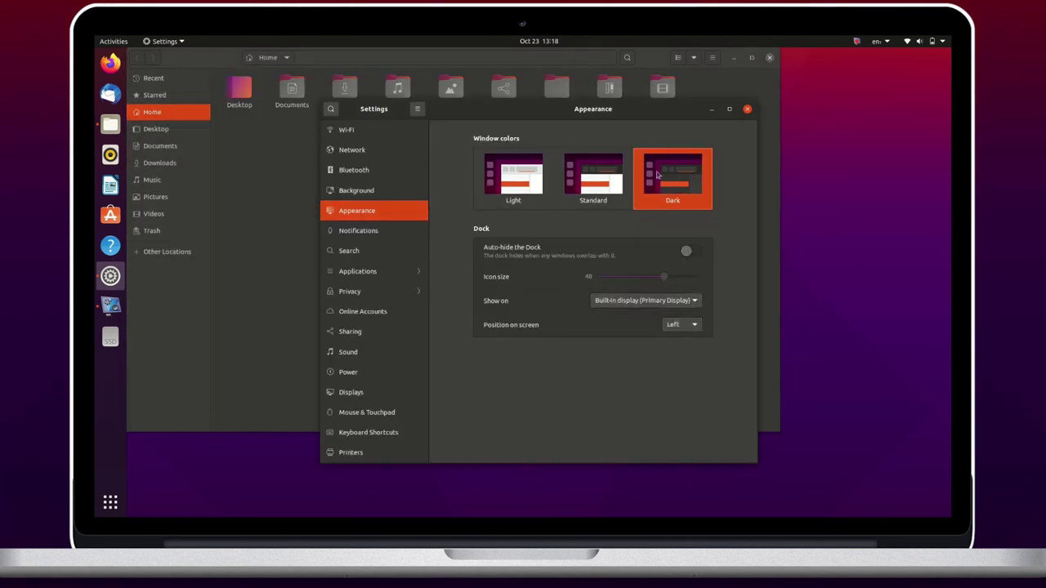
left_click(608, 175)
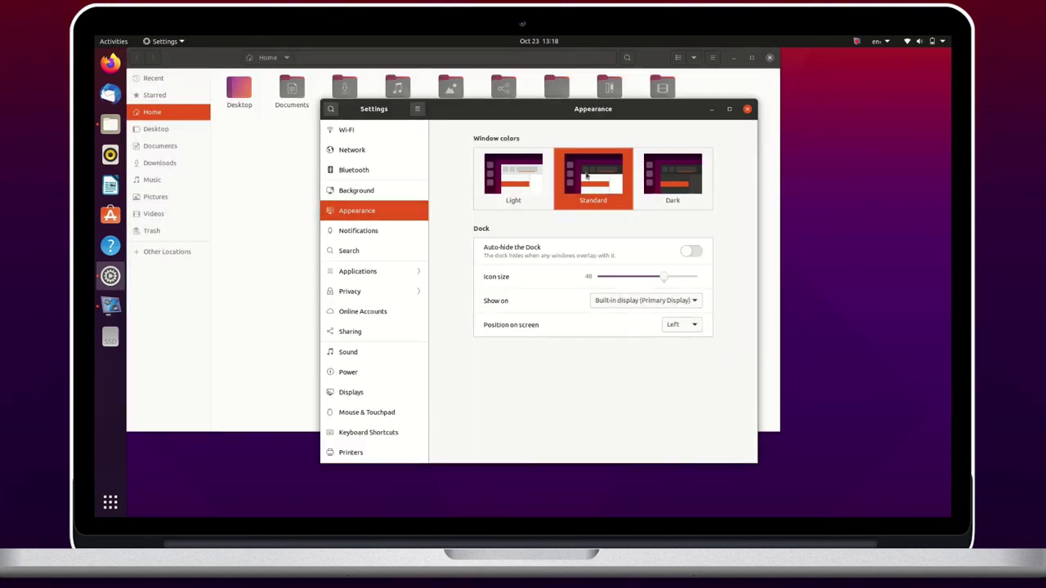
Try the dock's Bottom and Right screen positions, then set its position back to Left
mouse_move(664, 277)
left_mouse_down()
mouse_move(696, 277)
mouse_move(586, 286)
mouse_move(703, 287)
mouse_move(663, 283)
left_mouse_up()
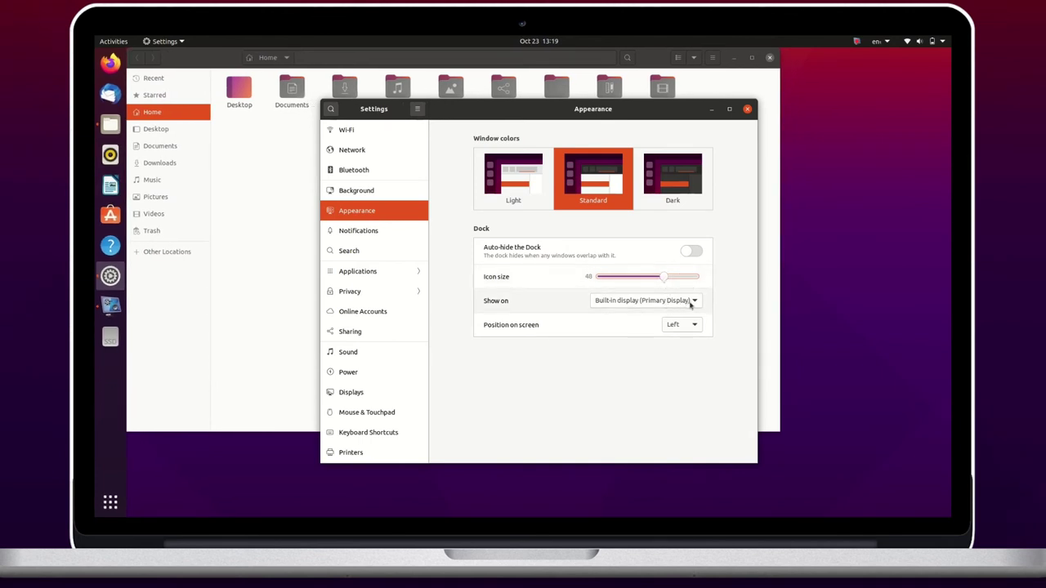
left_click(691, 326)
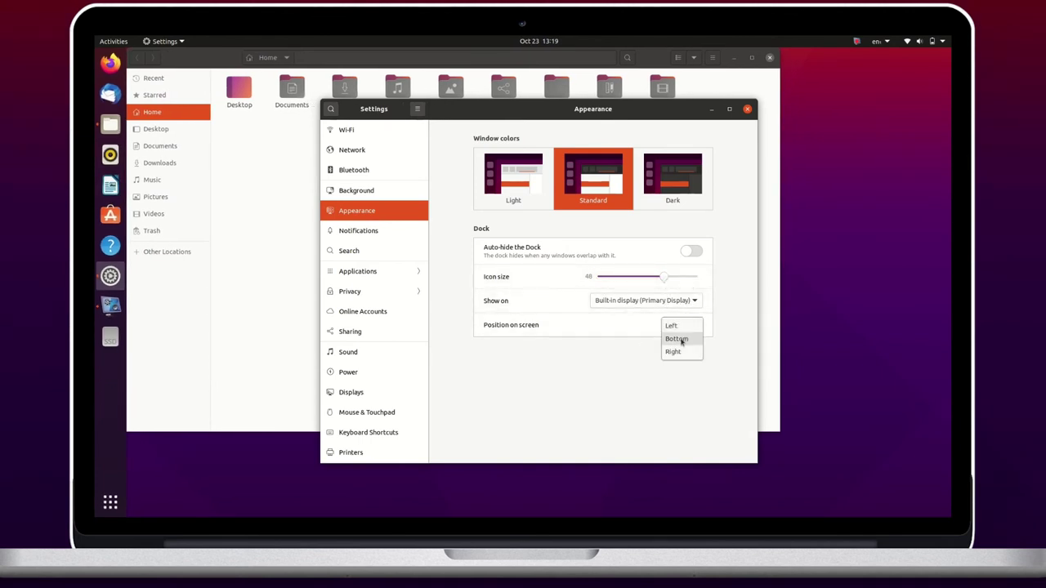
left_click(682, 339)
left_click(684, 326)
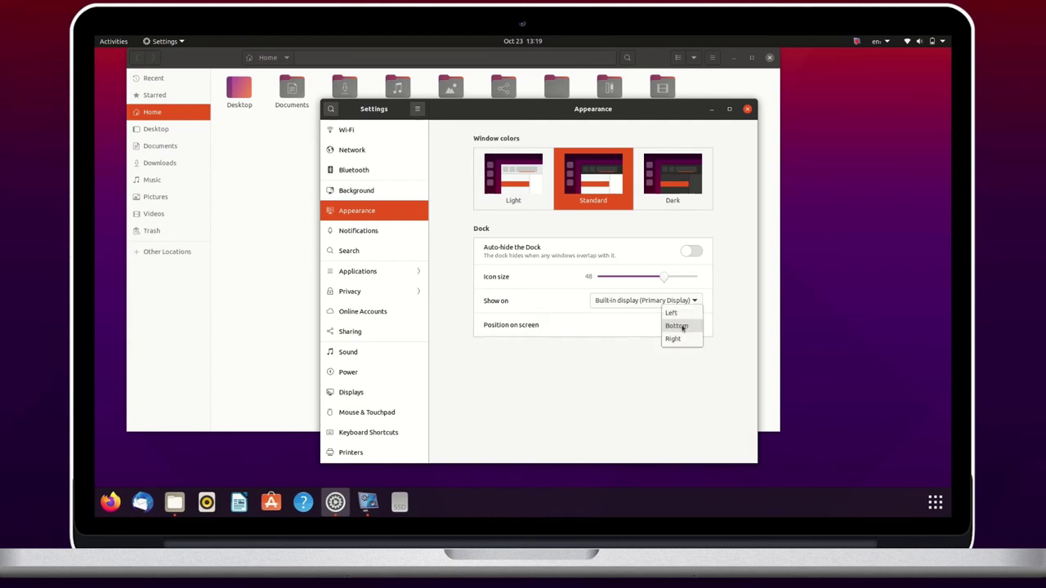
left_click(682, 339)
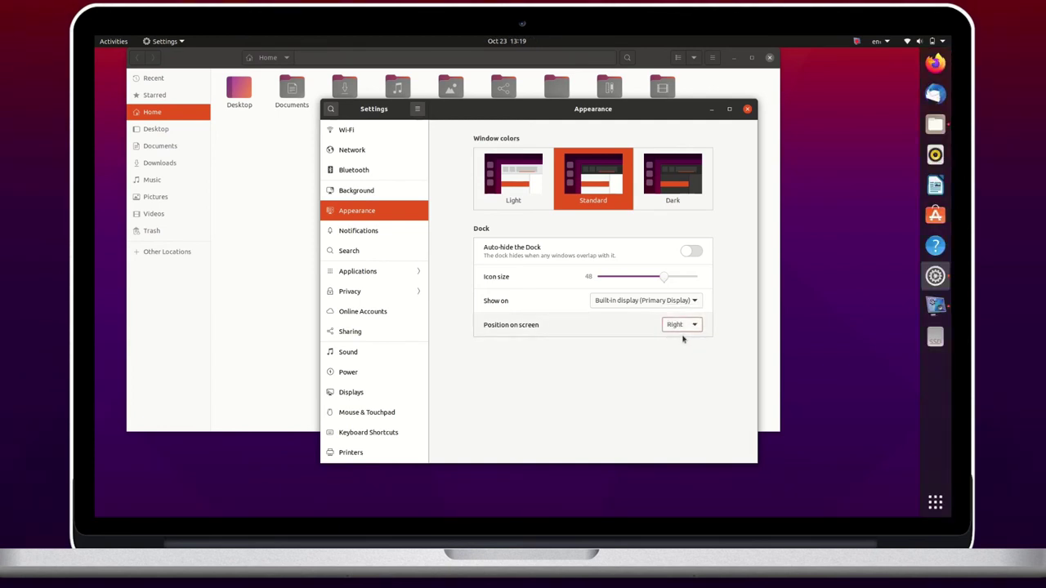
left_click(685, 327)
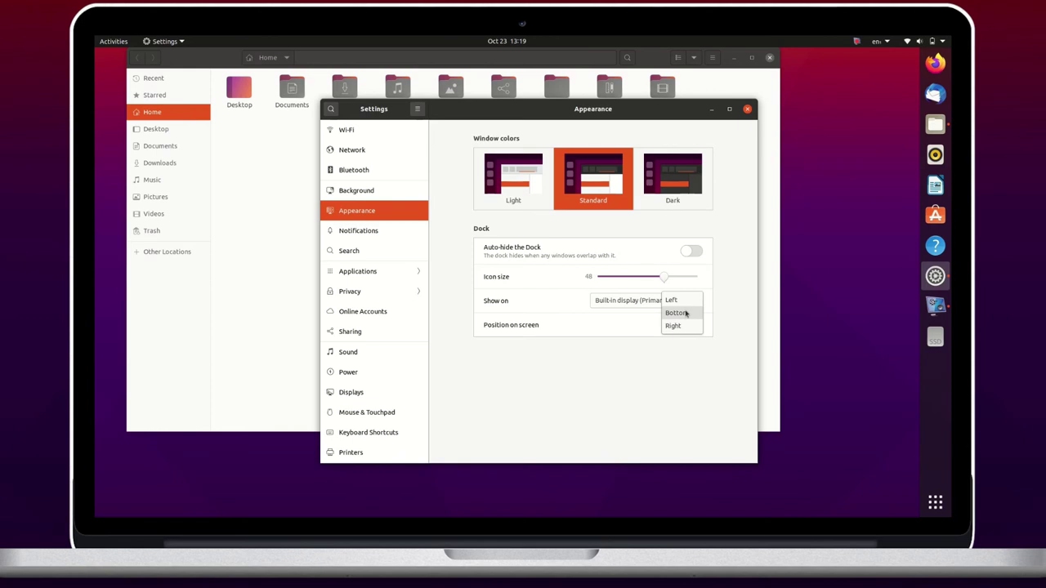
left_click(673, 300)
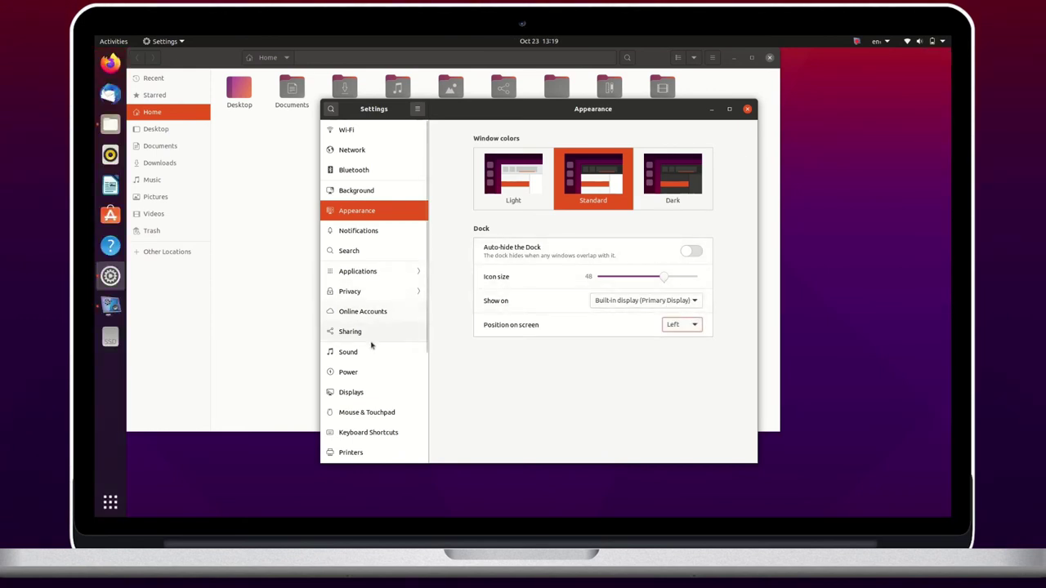
Review the Power, Displays and About settings, then close the Files and Settings windows
left_click(360, 374)
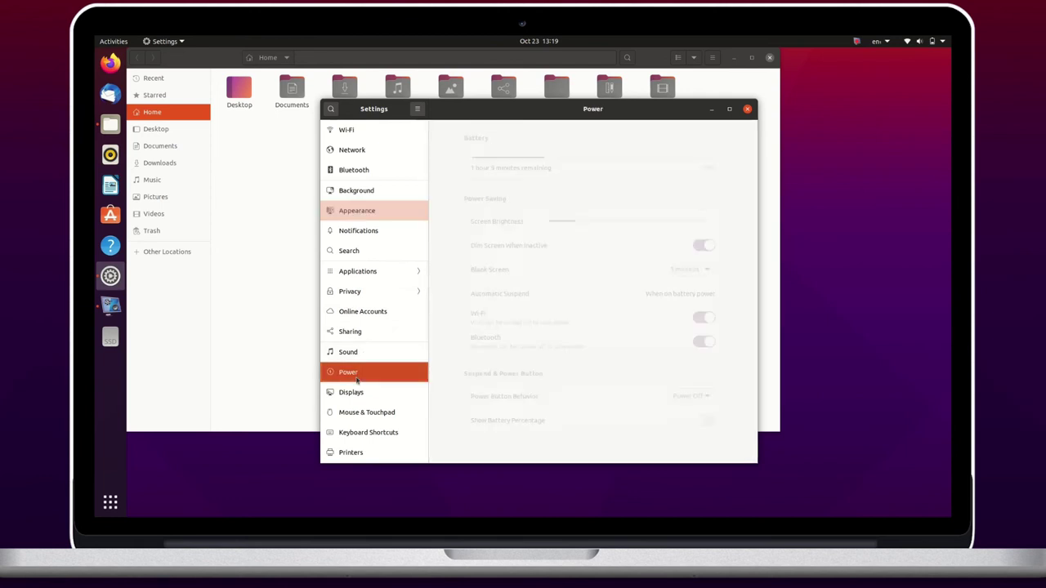
left_click(362, 397)
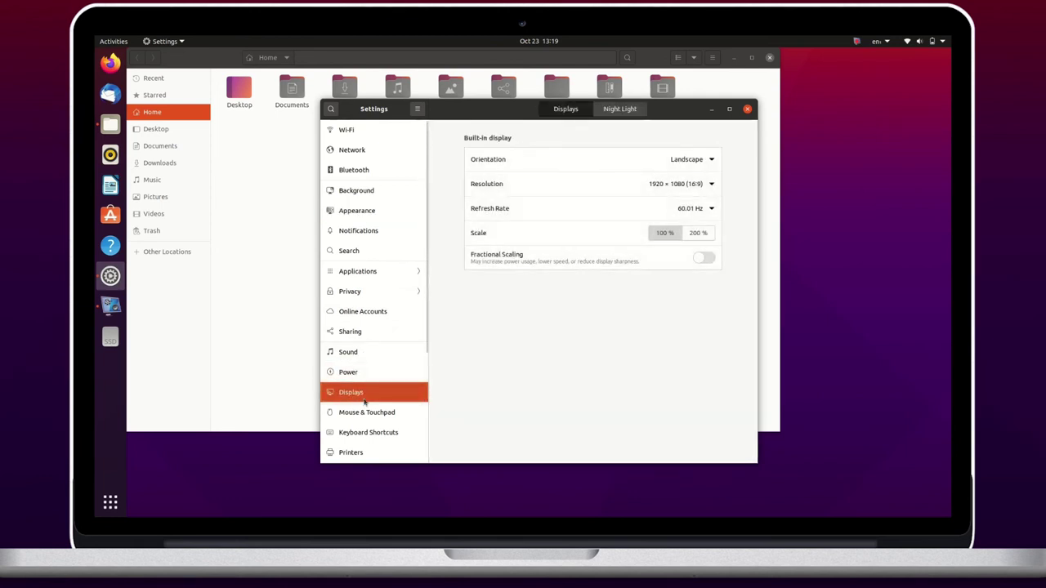
scroll(364, 400, "down", 4)
left_click(351, 453)
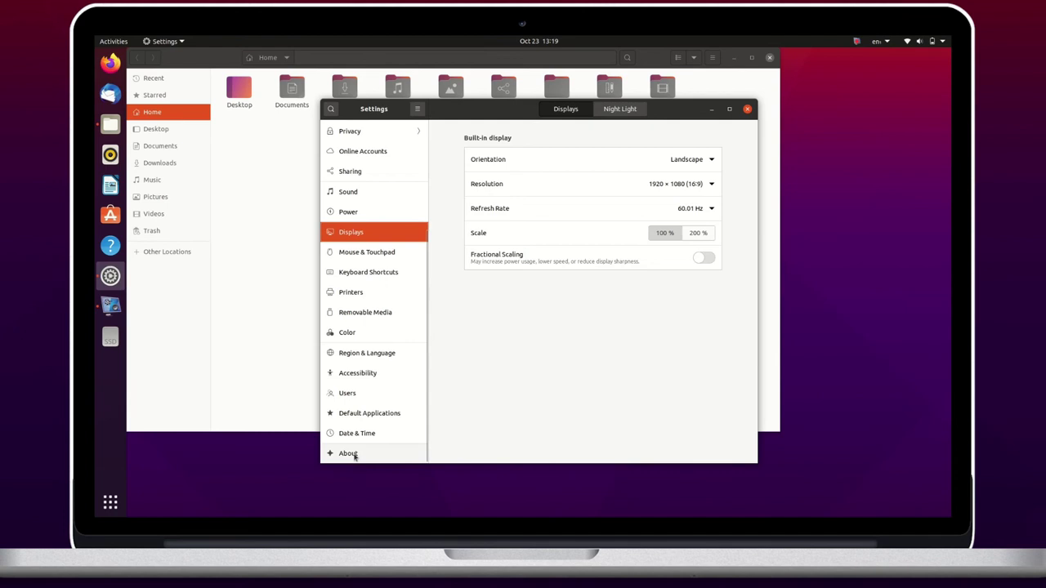
left_click(770, 57)
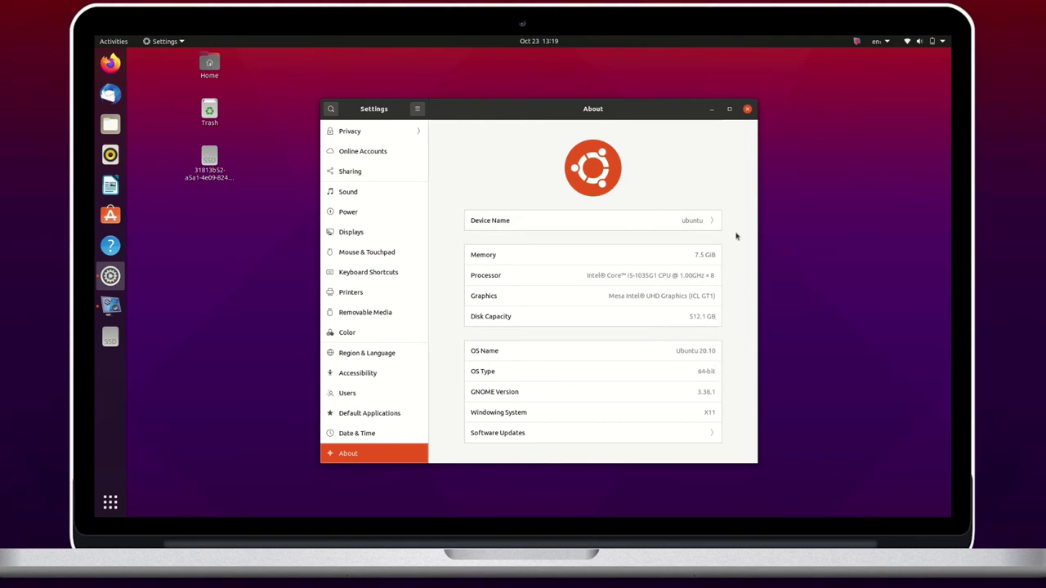
left_click(748, 111)
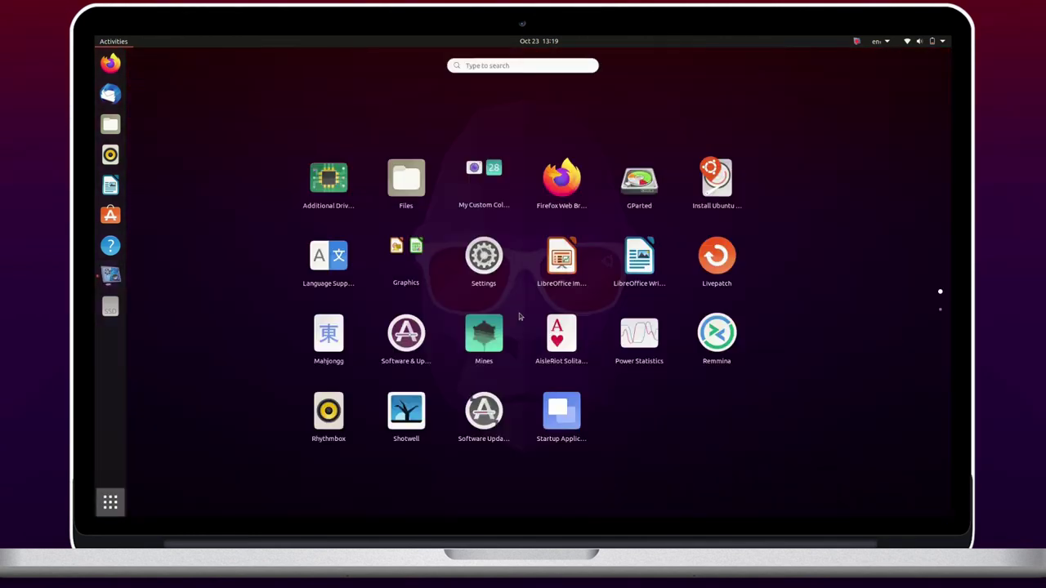
Launch Ubuntu Software from the application overview and view its Installed and Updates pages before returning to Explore
scroll(519, 313, "down", 1)
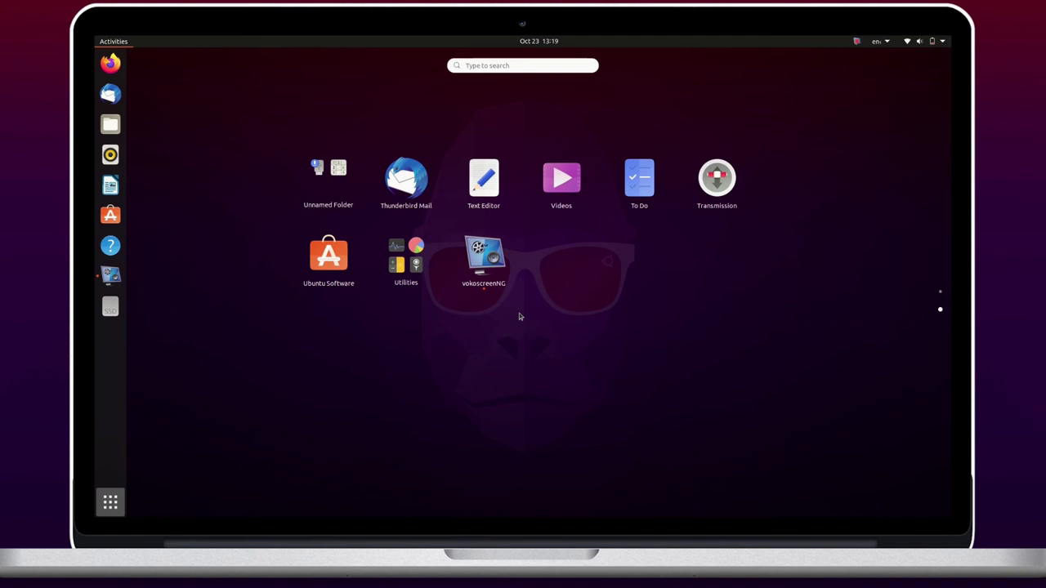
left_click(349, 278)
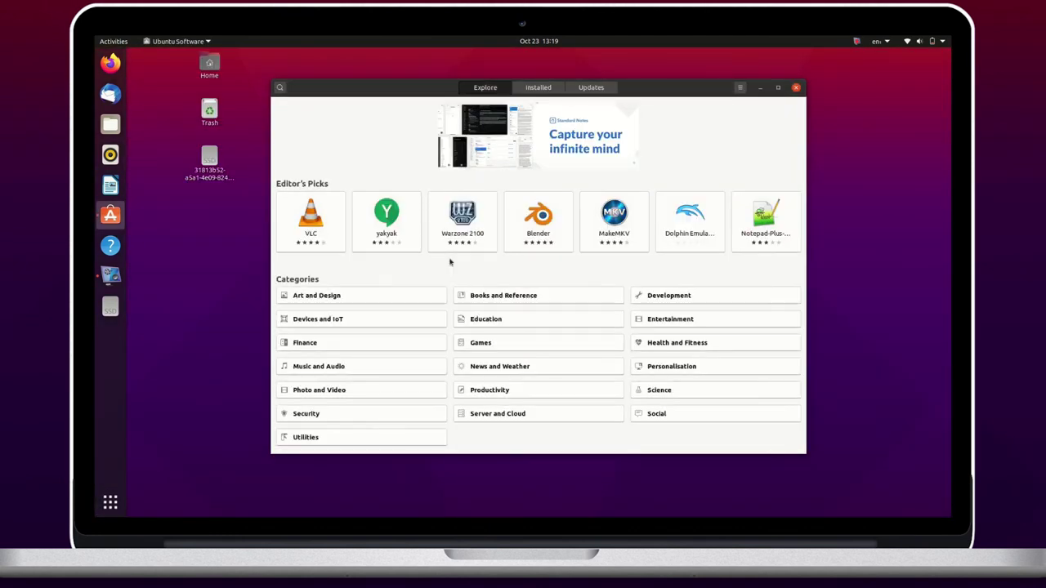
left_click(548, 90)
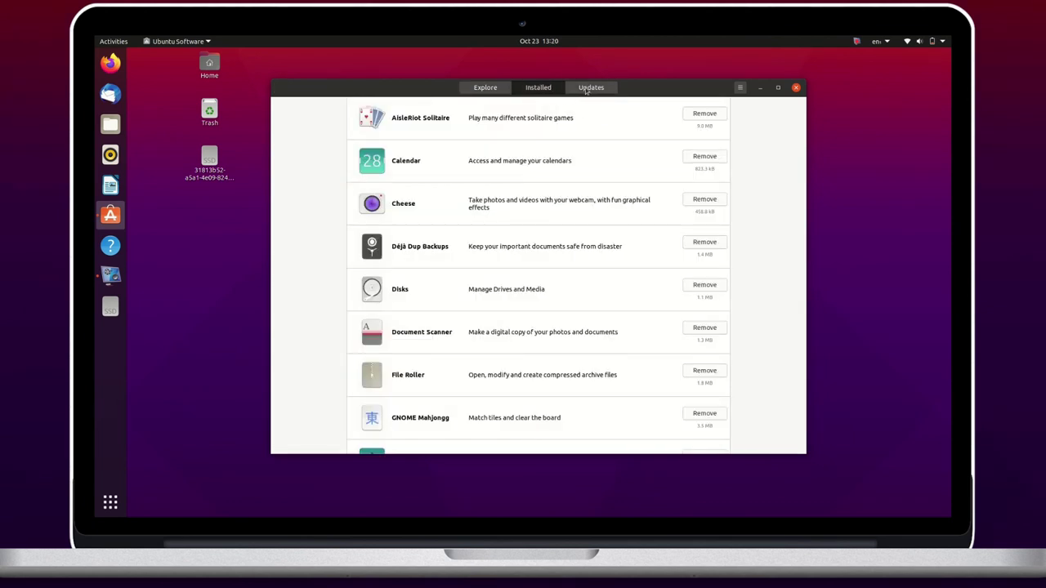
left_click(587, 92)
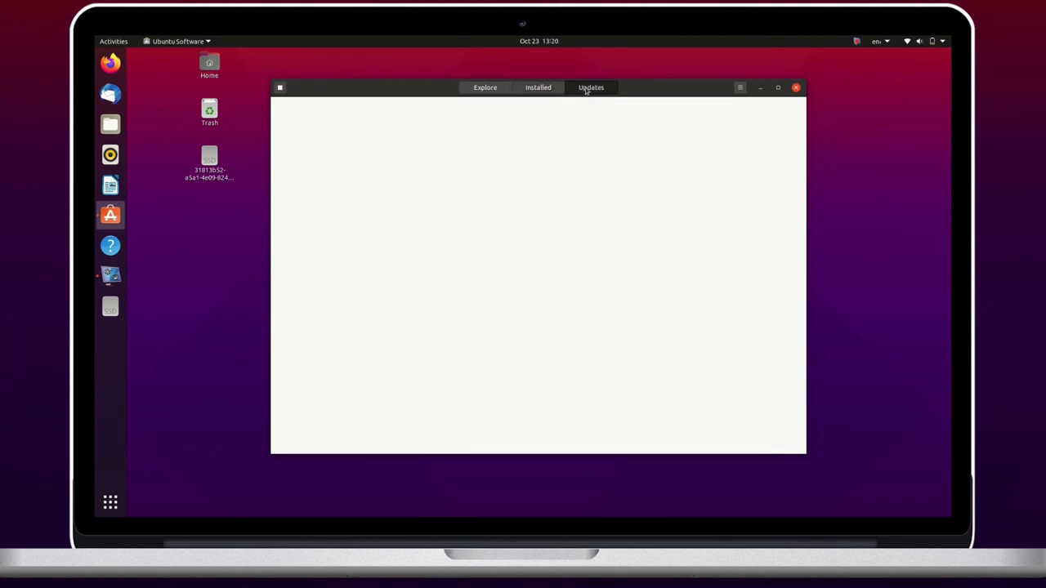
left_click(503, 93)
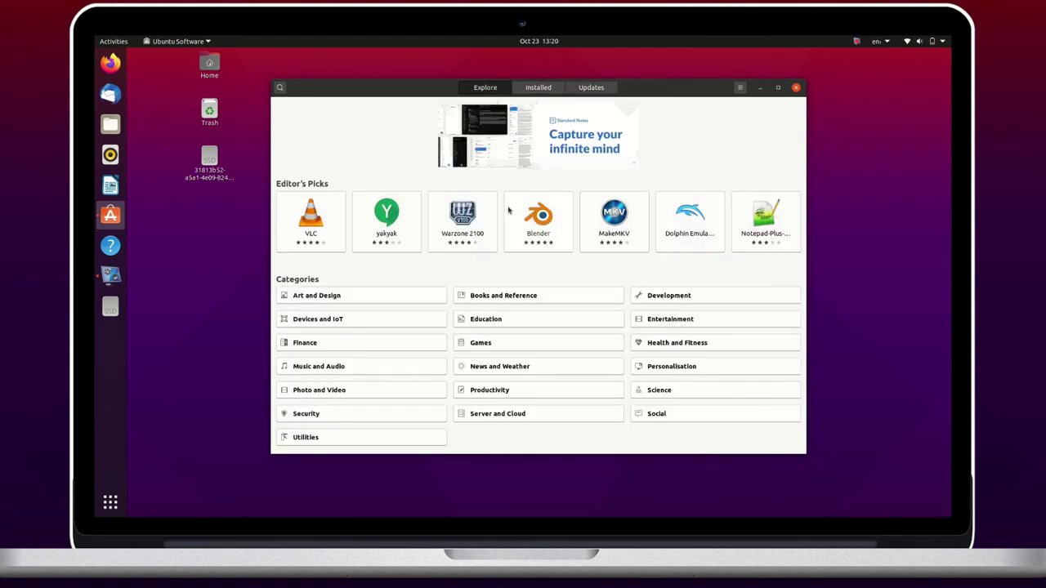
Browse the Development category and install Notepad-Plus-Plus (WINE)
left_click(668, 295)
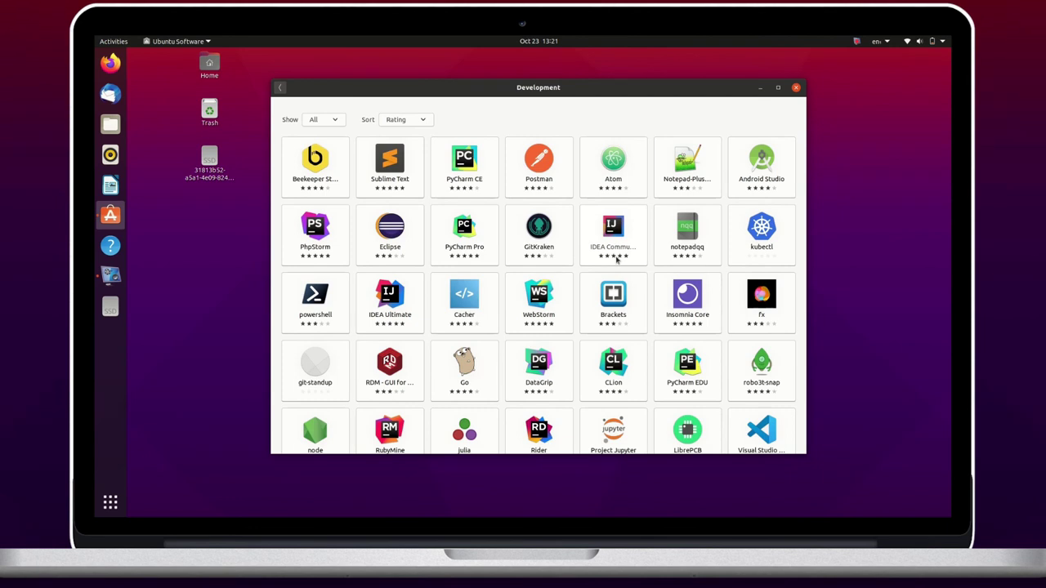
scroll(526, 252, "down", 10)
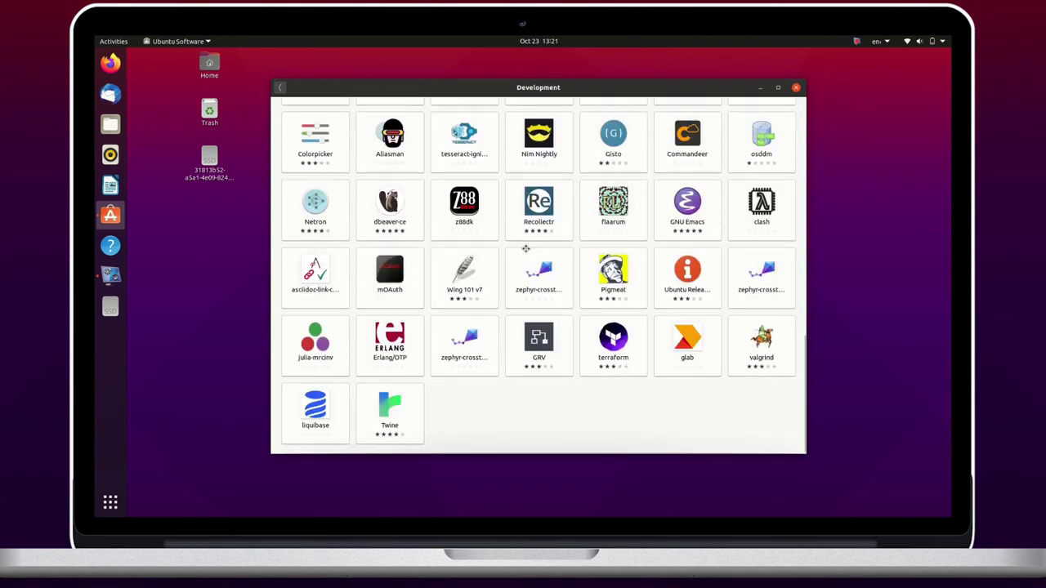
scroll(526, 252, "up", 10)
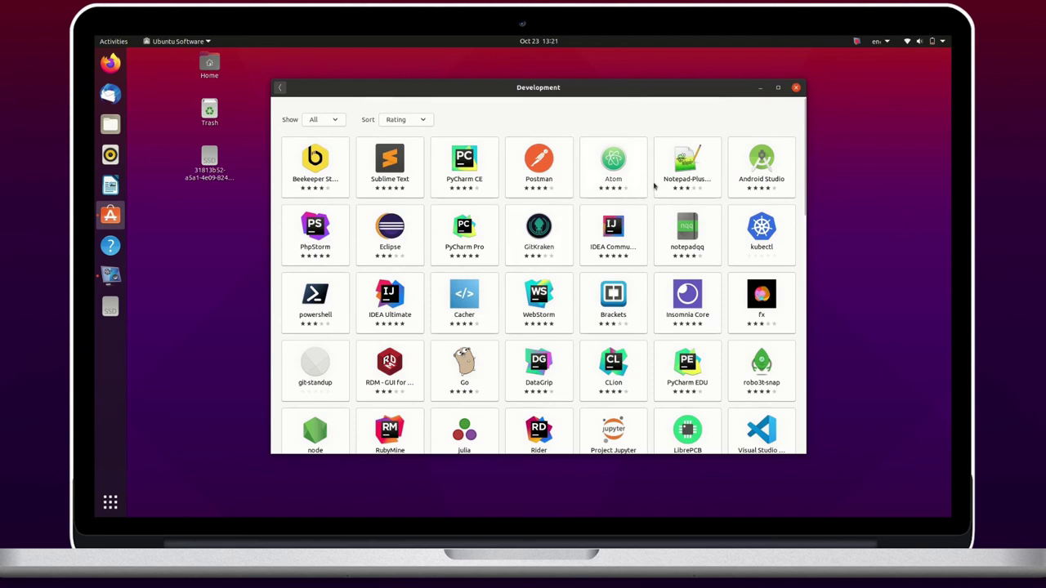
left_click(680, 172)
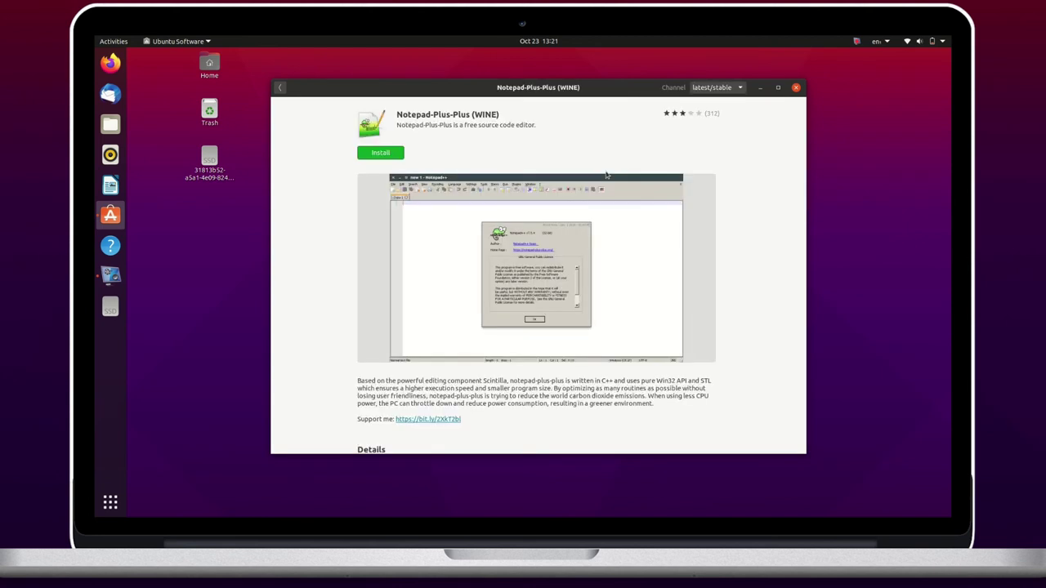
left_click(399, 152)
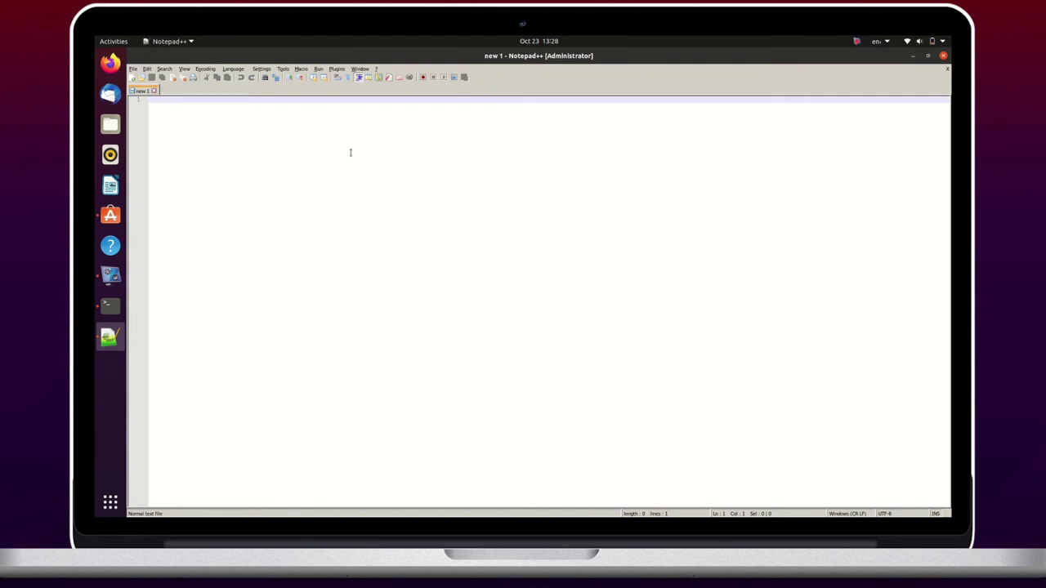
Check the Notepad++ version information in the About dialog and close it
left_click(377, 69)
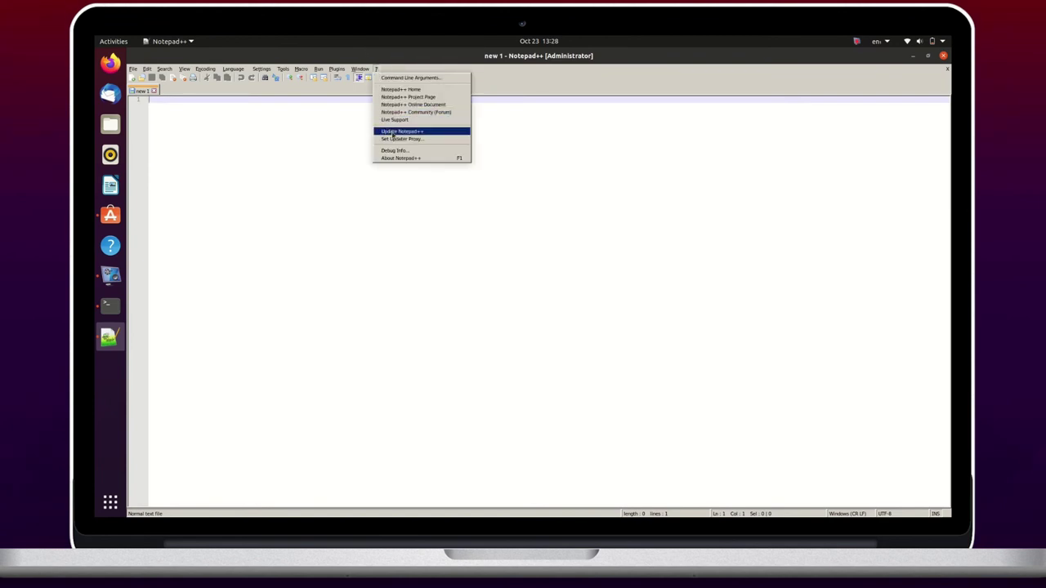
left_click(397, 157)
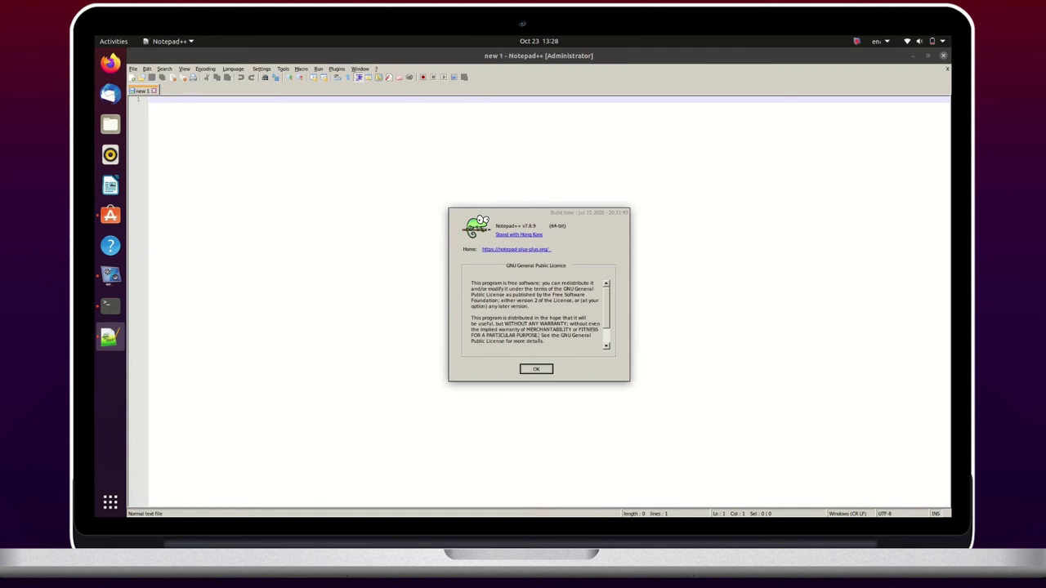
left_click(535, 369)
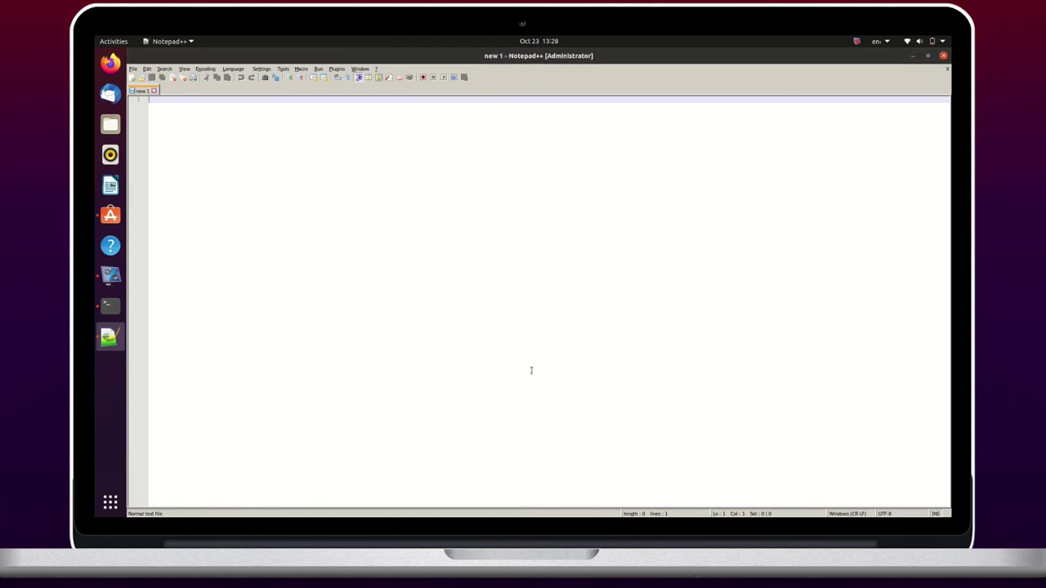
Write a C program with #include<stdio.h> and an int main () function containing printf("Hello World\n"); and return 0;
type("#include<stdio.h>")
key("Return")
key("Return")
type("int main ()")
key("Return")
type("{")
key("Return")
type("printf(\"Hello World\\n\");")
key("Return")
type("return 0;")
key("Return")
type("}")
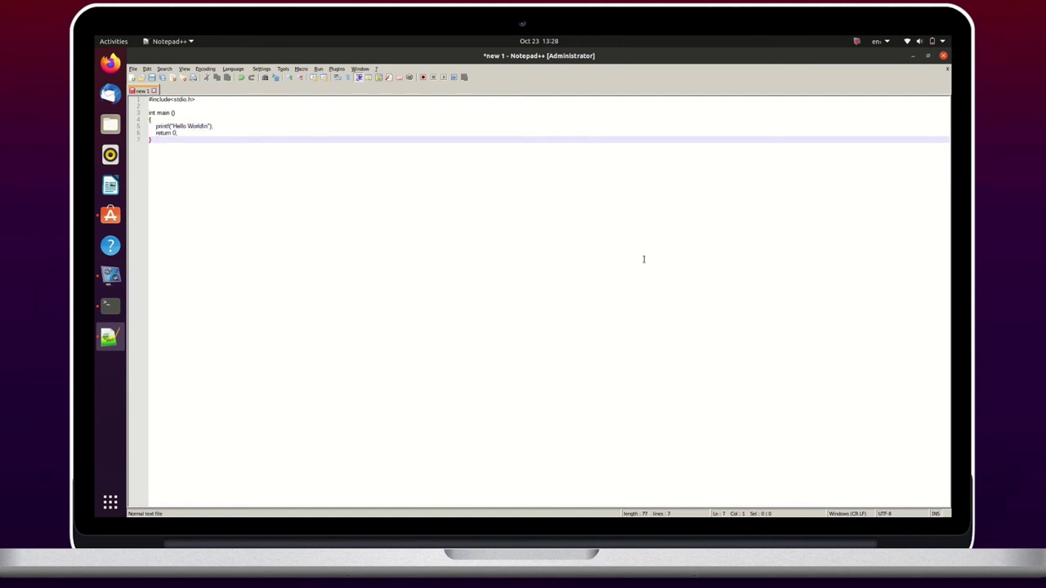
Set the document's syntax highlighting language to C
left_click(233, 68)
mouse_move(261, 99)
left_click(305, 101)
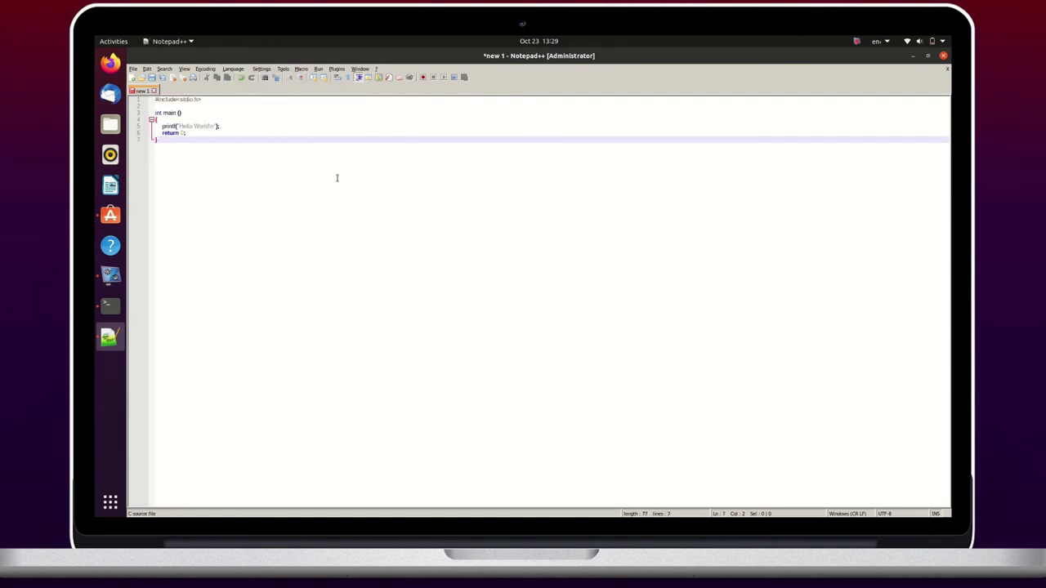
Close Notepad++ and the Ubuntu Software window, and open the Calendar app
left_click(943, 56)
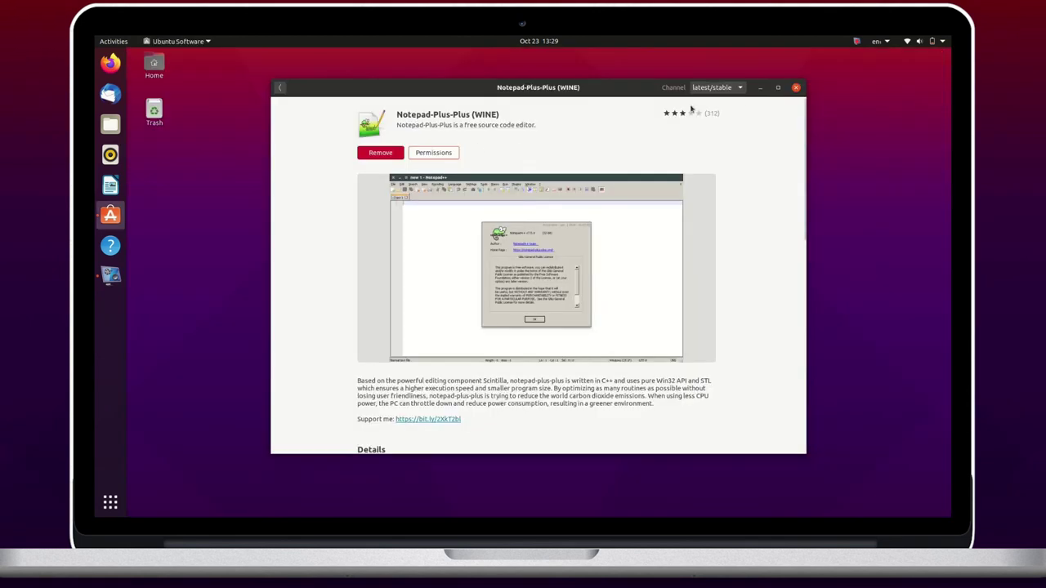
left_click(796, 88)
key("super")
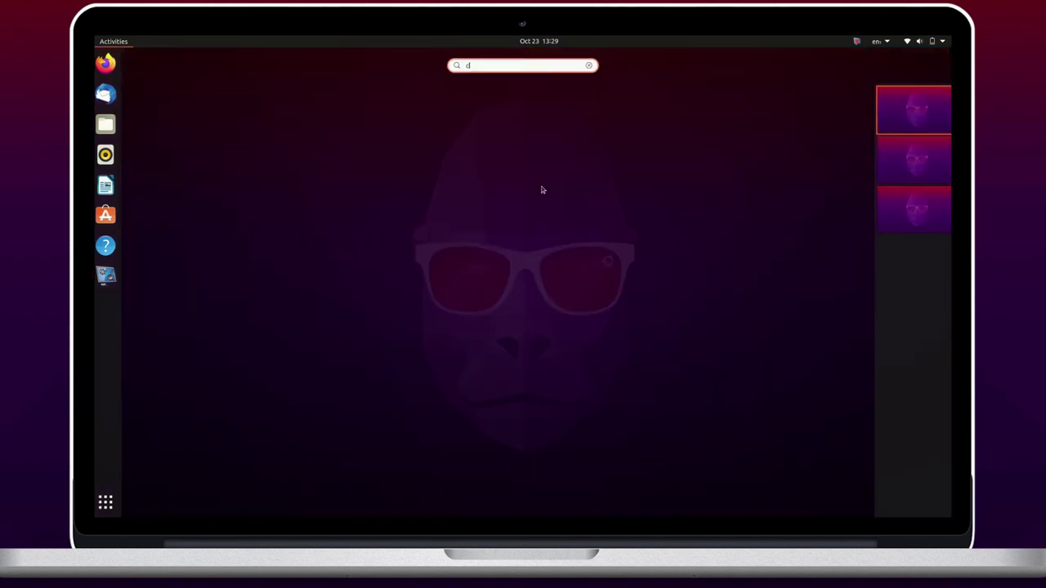
type("cale")
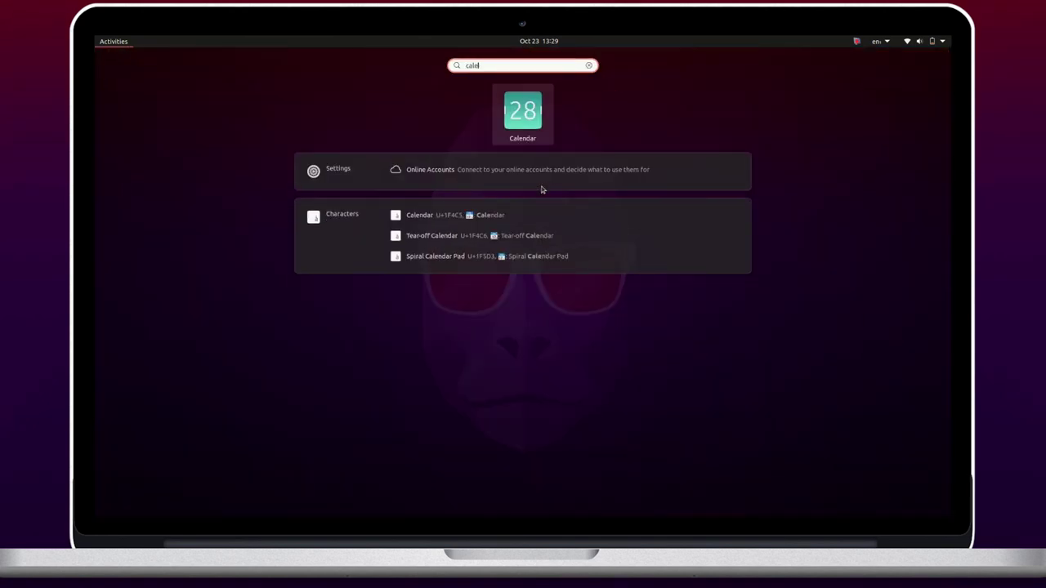
key("Return")
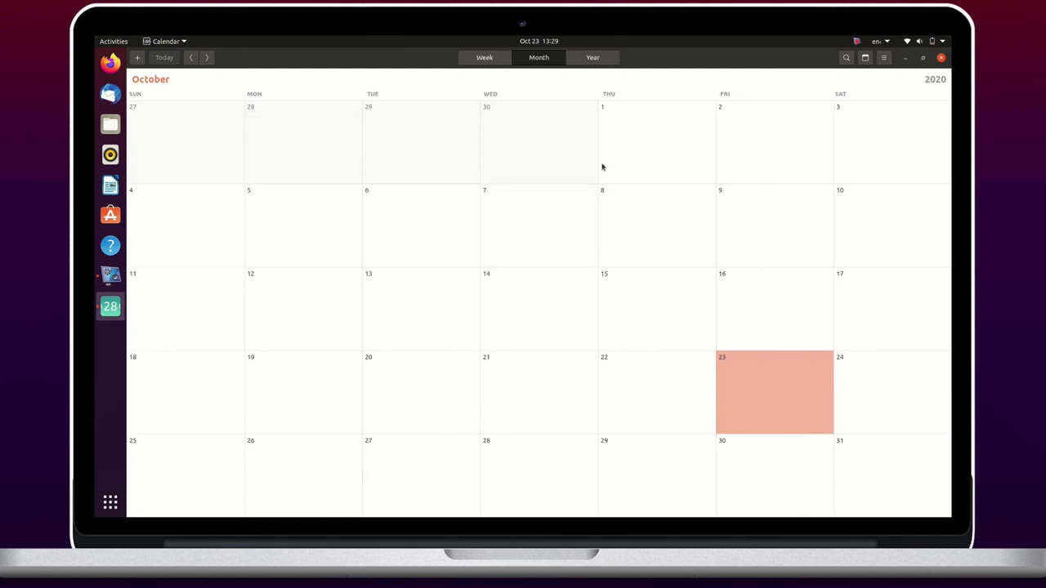
Check the calendar's weather options for Show Weather and Automatic Location, and close them
left_click(884, 59)
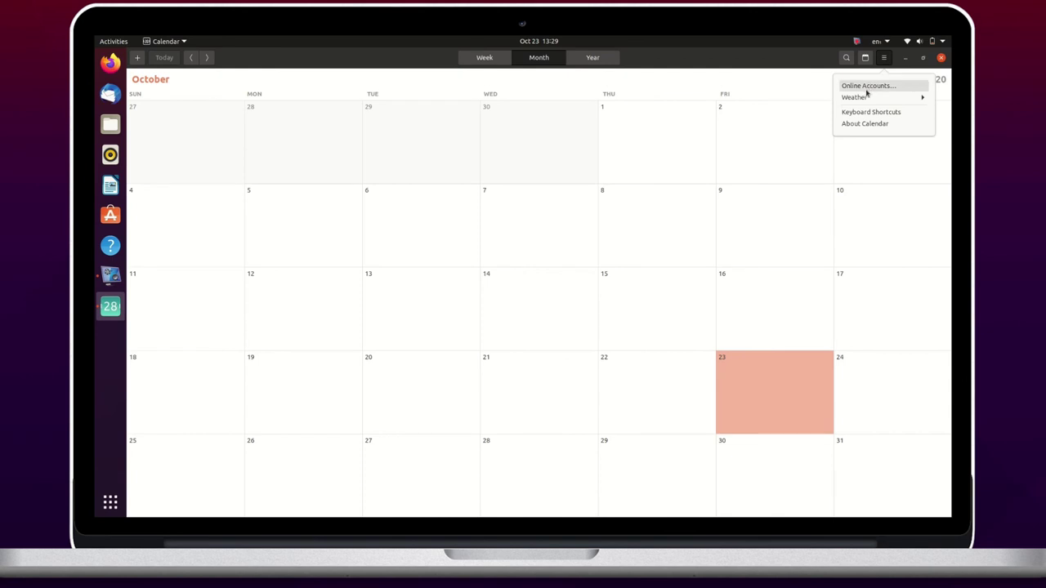
left_click(863, 97)
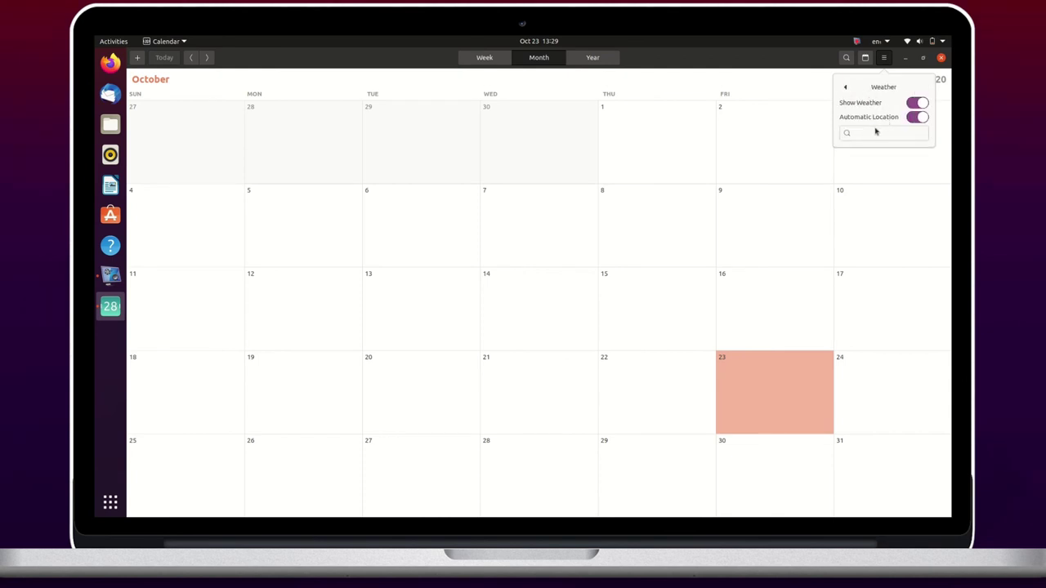
left_click(756, 288)
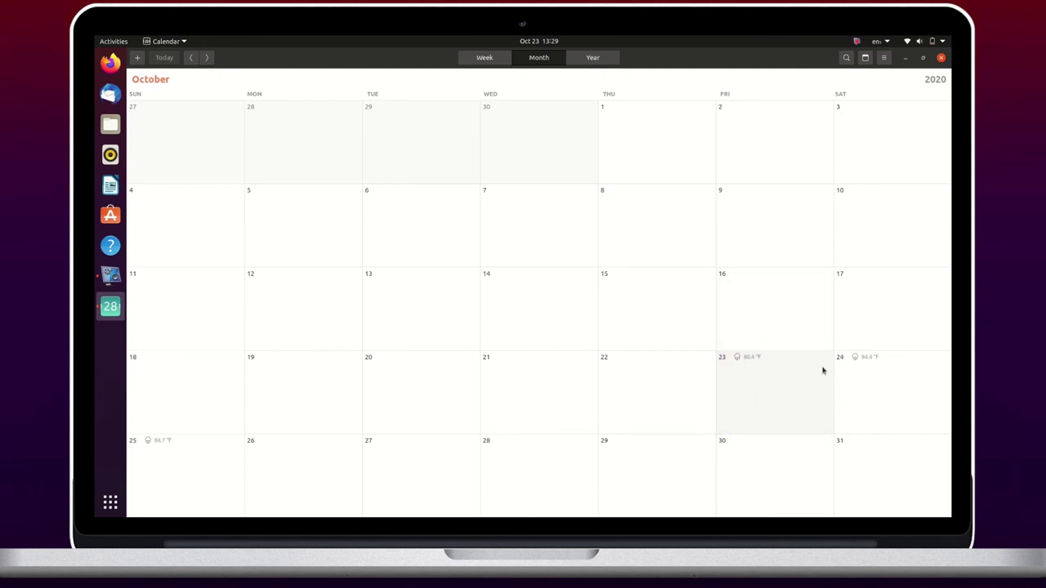
Add an event titled "Sample Meeeting" to the Personal calendar on October 23, 2020
left_click(767, 367)
left_click(767, 367)
left_click(762, 415)
left_click(762, 392)
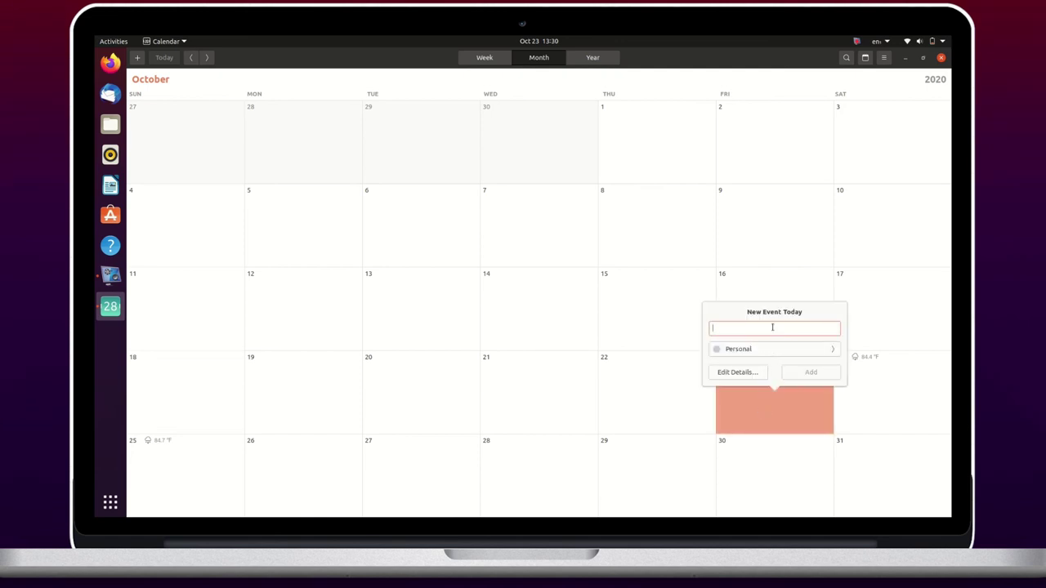
type("Sample Meeeting")
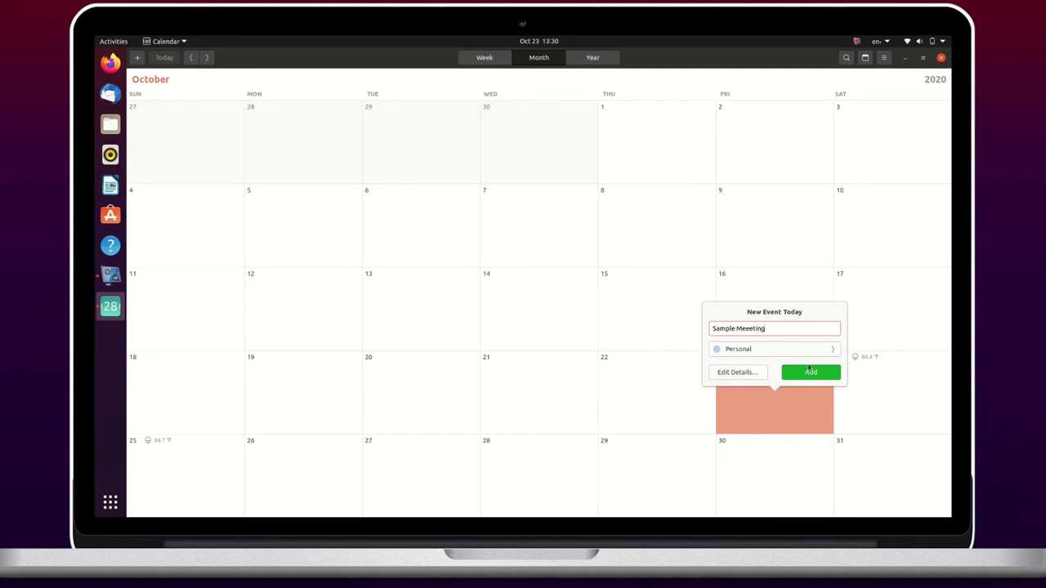
left_click(809, 371)
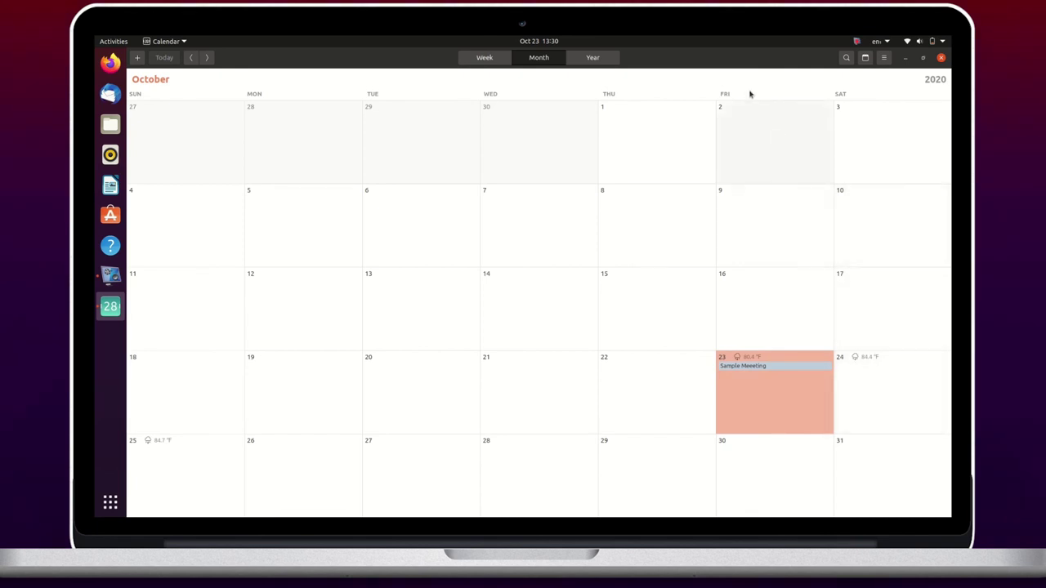
Close Calendar and check today's events in the desktop's date and notifications popup
double_click(743, 62)
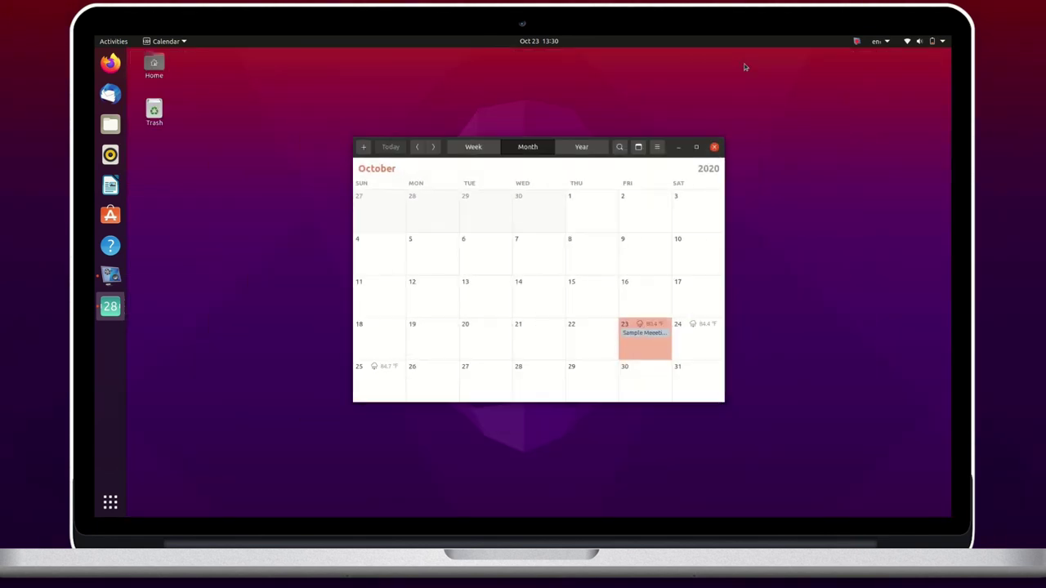
left_click(714, 148)
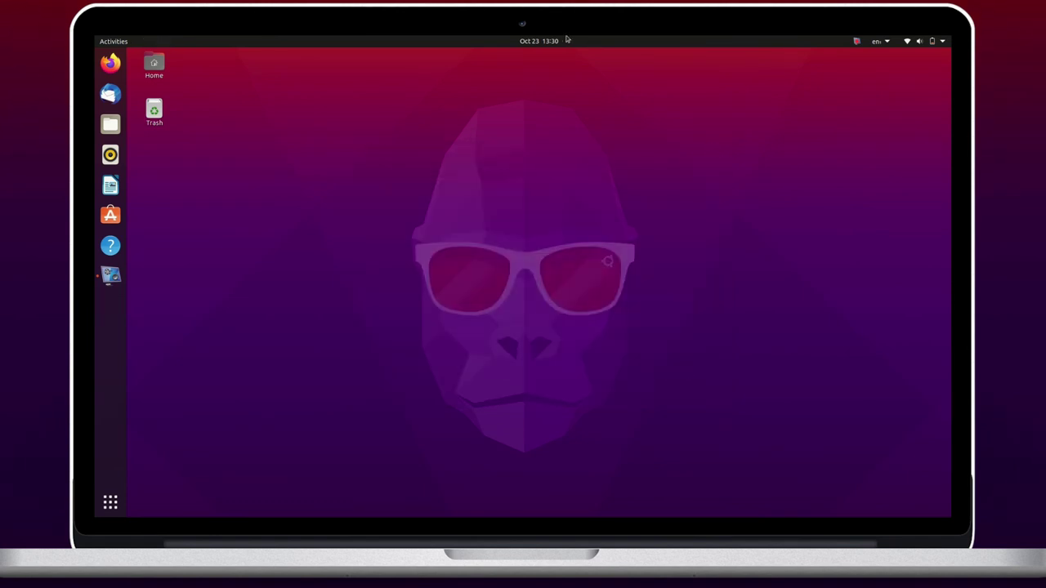
left_click(559, 42)
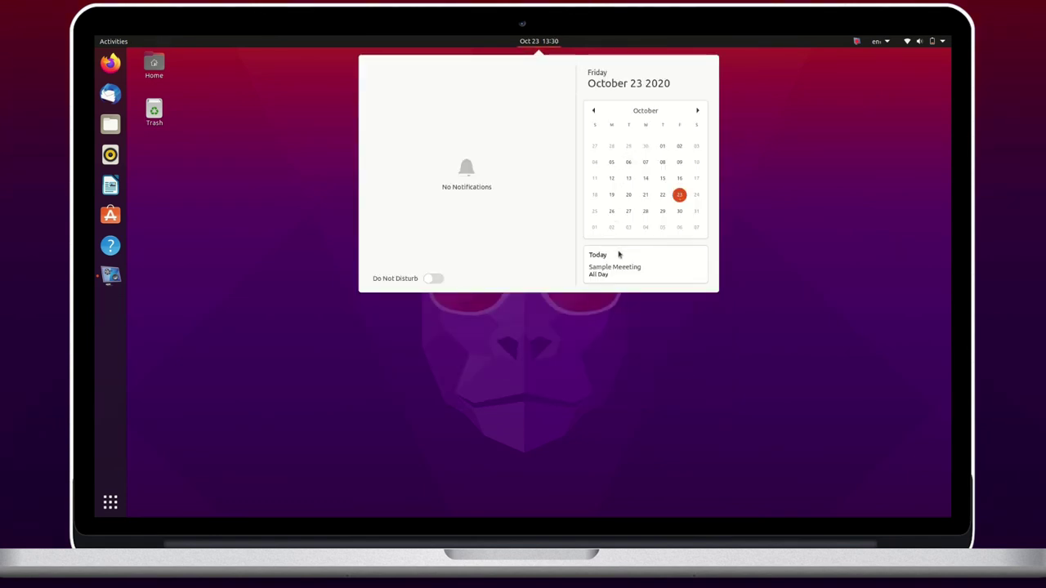
left_click(550, 341)
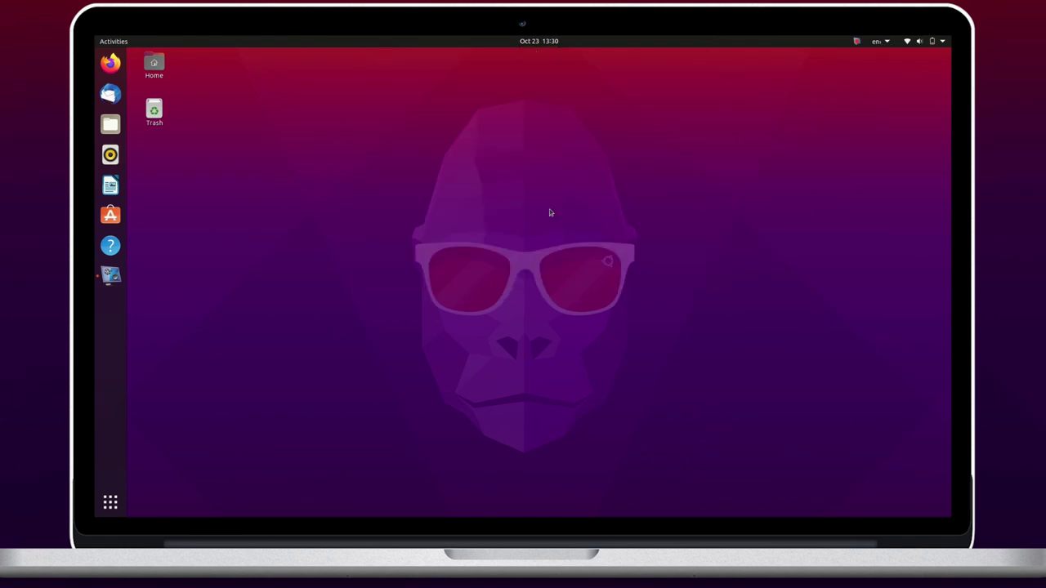
Search the installed applications for "task", open System Monitor and move its window towards the middle of the desktop
key("super")
type("task")
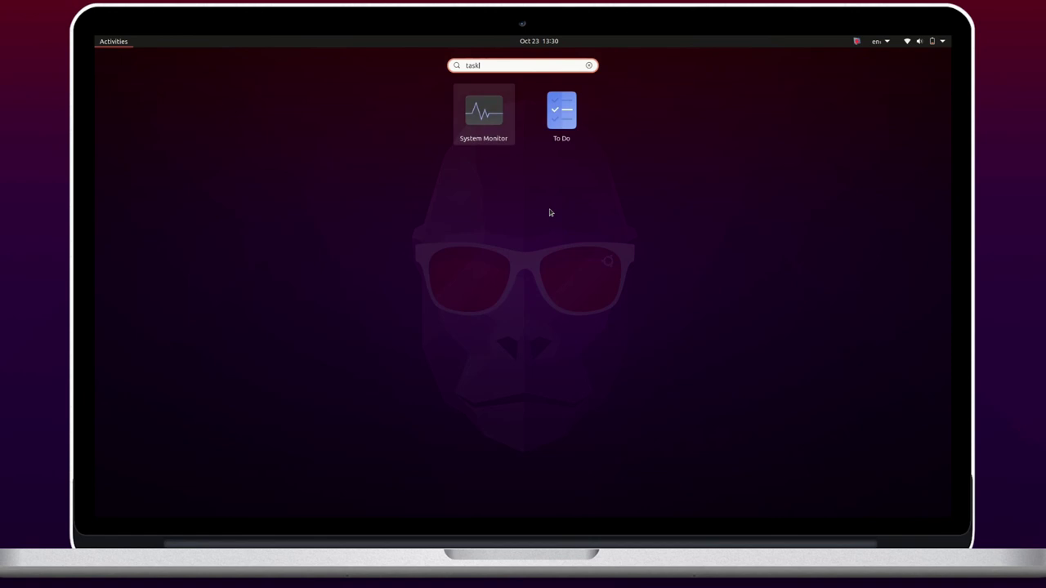
key("Return")
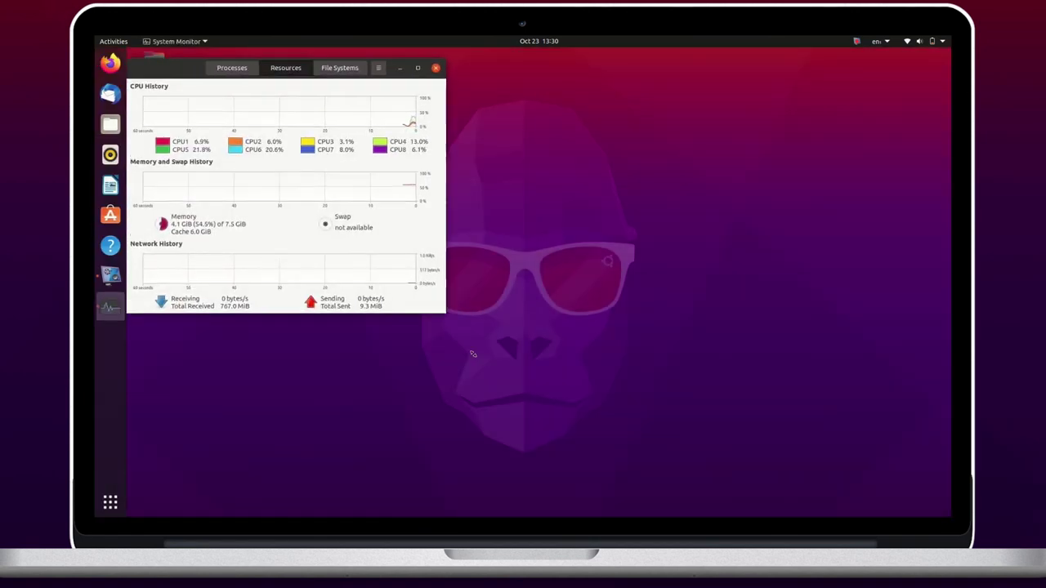
left_click_drag(202, 76, 323, 110)
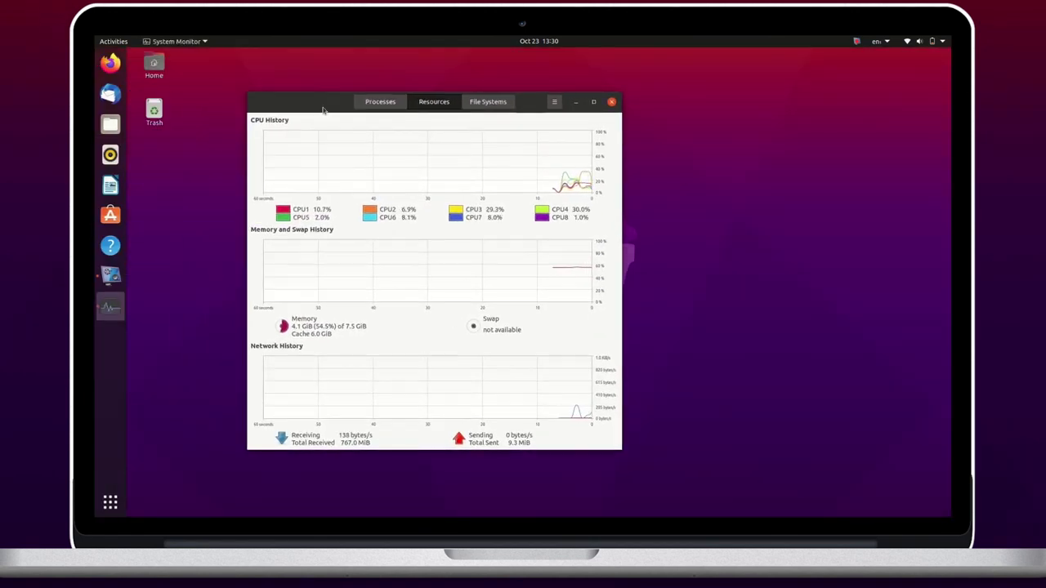
Examine the running processes sorted by memory use, and return to the Resources graphs
left_click(380, 101)
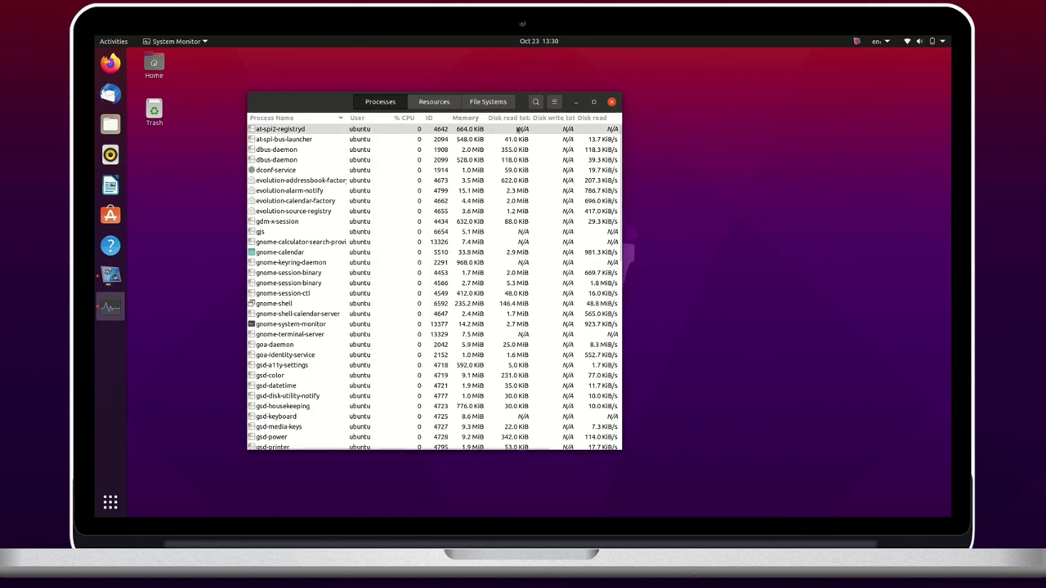
left_click(465, 118)
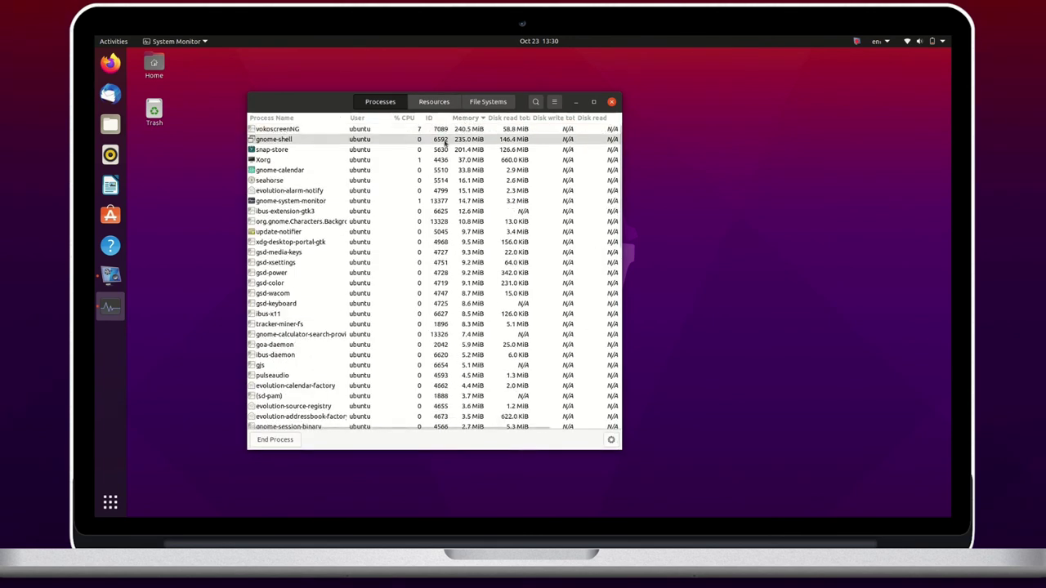
left_click(428, 103)
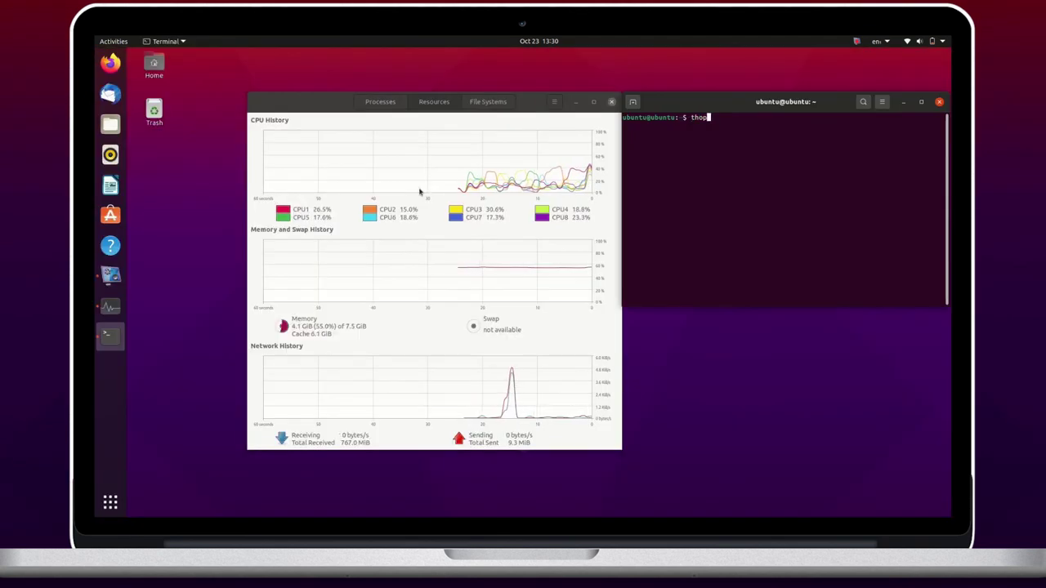
Clear the terminal screen and run the top command
key("Return")
key("ctrl+l")
type("top")
key("Return")
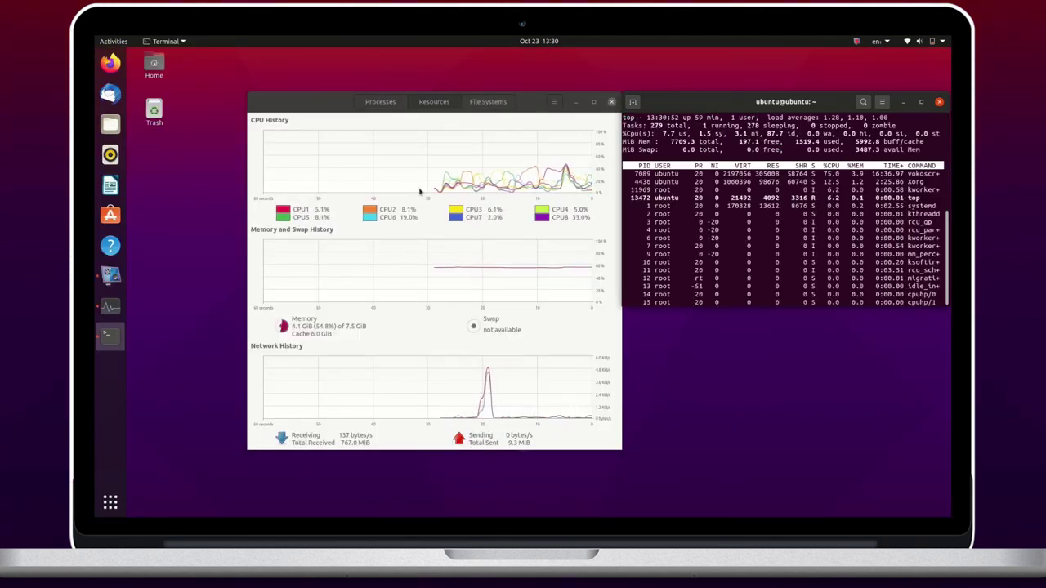
Tile the terminal to the right half of the desktop and System Monitor to the left half
key("super+Right")
key("alt+Tab")
key("super+Left")
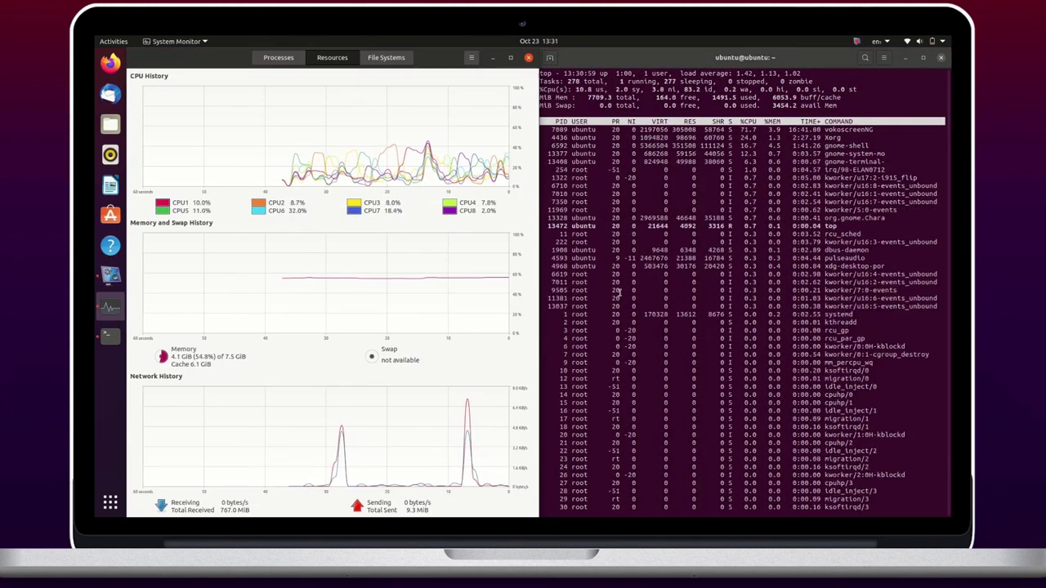